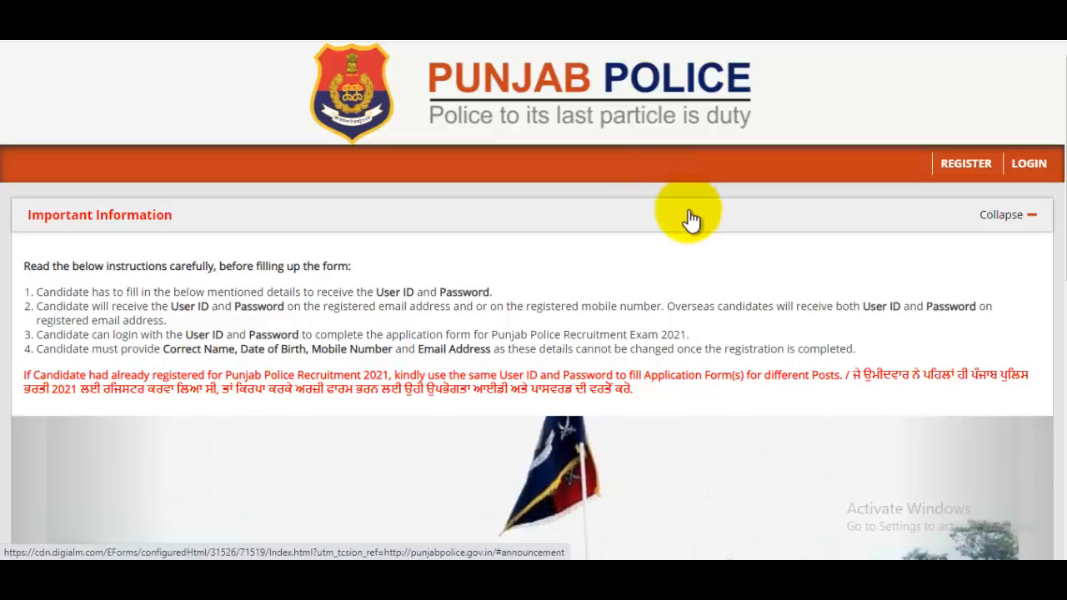
# - Scroll through the Important Information section of the Punjab Police login page
pyautogui.scroll(-1, 691, 230)
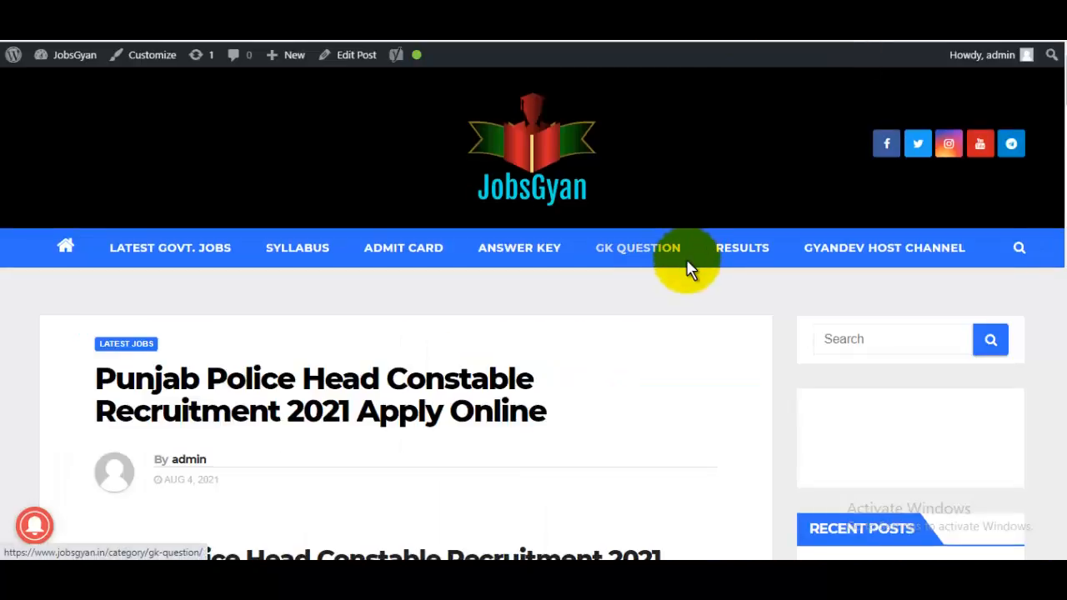
pyautogui.scroll(-1, 686, 269)
pyautogui.scroll(-2, 686, 269)
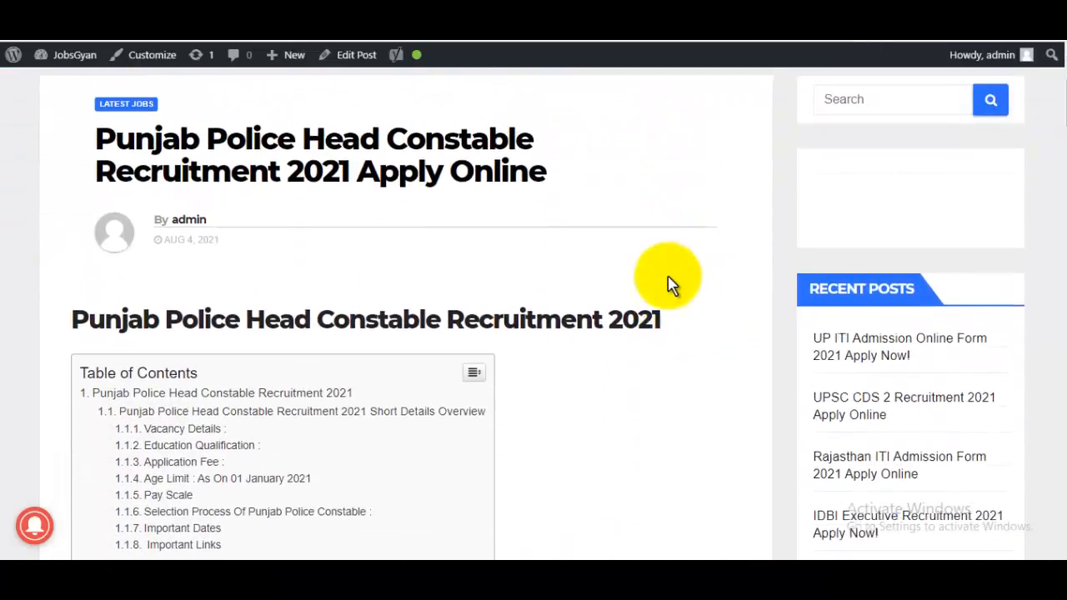
pyautogui.scroll(1, 671, 283)
pyautogui.moveTo(358, 143); pyautogui.dragTo(511, 144)
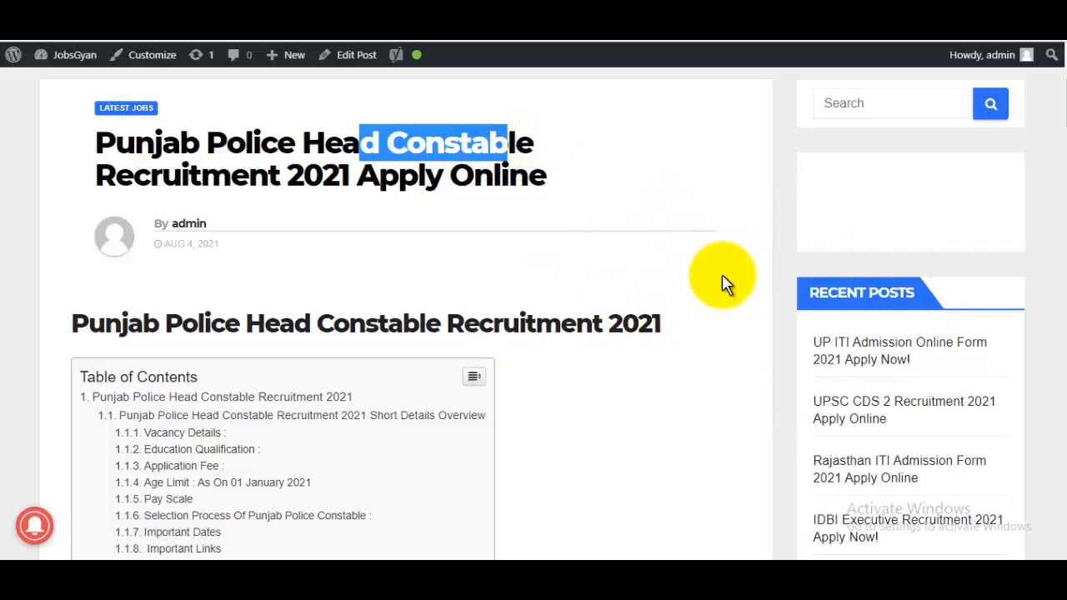
pyautogui.scroll(3, 633, 200)
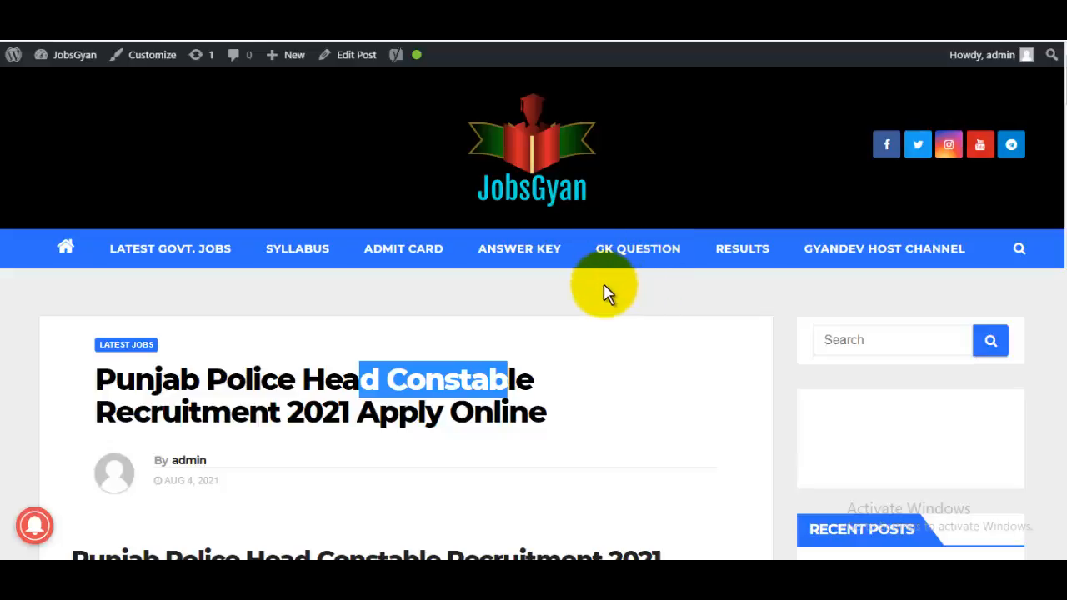
# - Go back to the Google results for 'jobsgyan' and open the JobsGyan homepage result
pyautogui.click(625, 40)
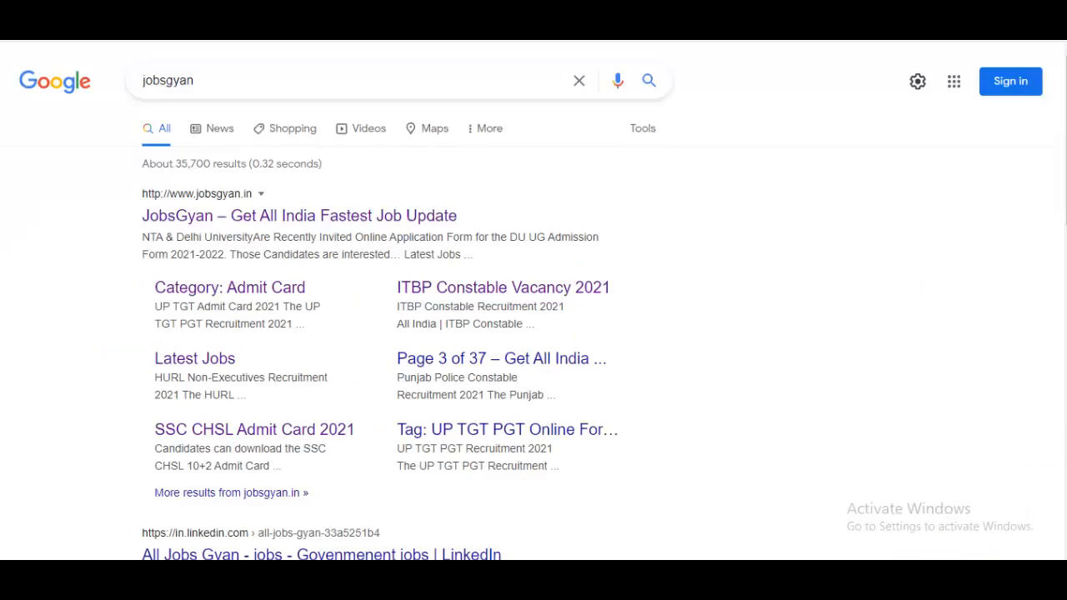
pyautogui.click(247, 94)
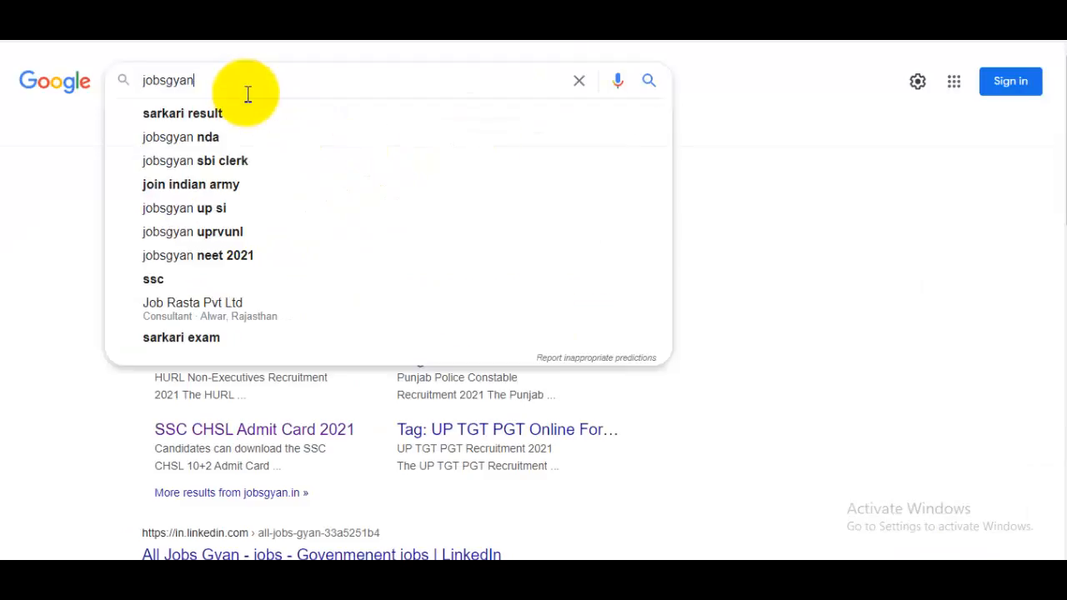
pyautogui.click(923, 253)
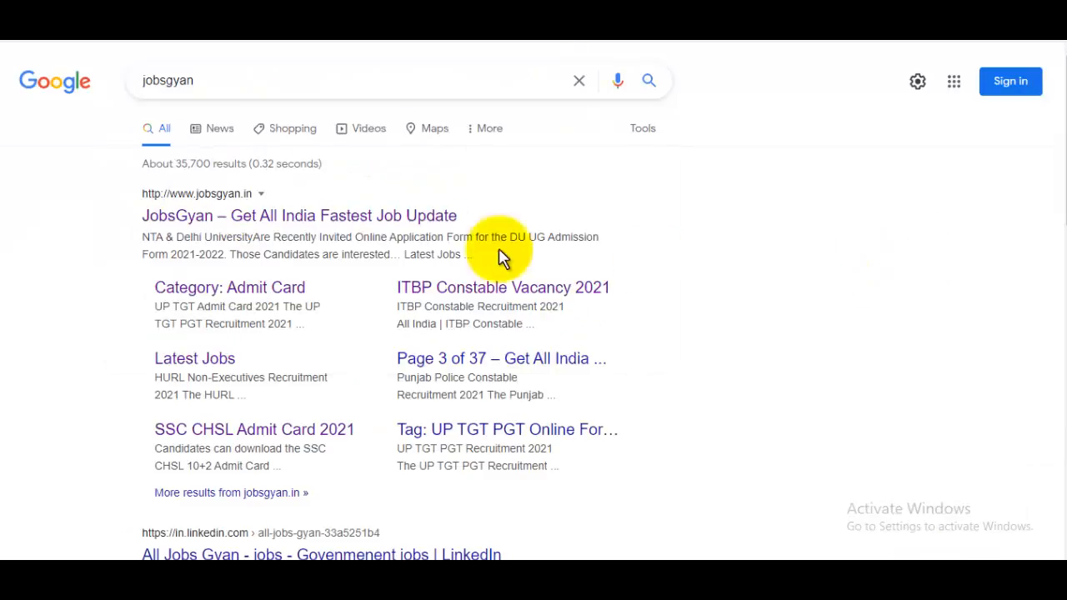
pyautogui.click(339, 213)
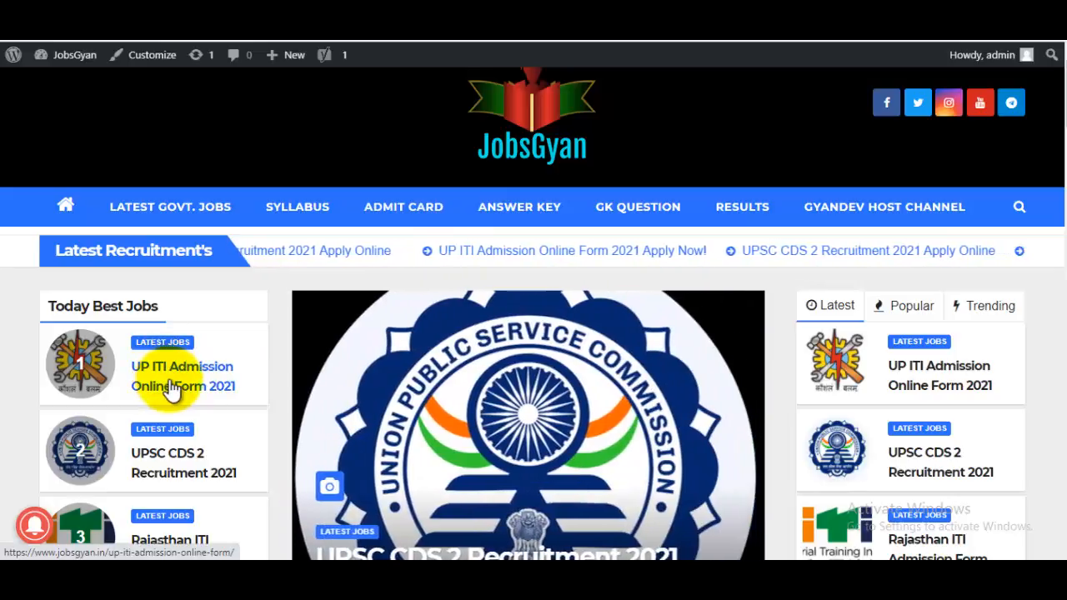
# - Find the Punjab Police Head Constable post and highlight its application start and last dates
pyautogui.click(1020, 213)
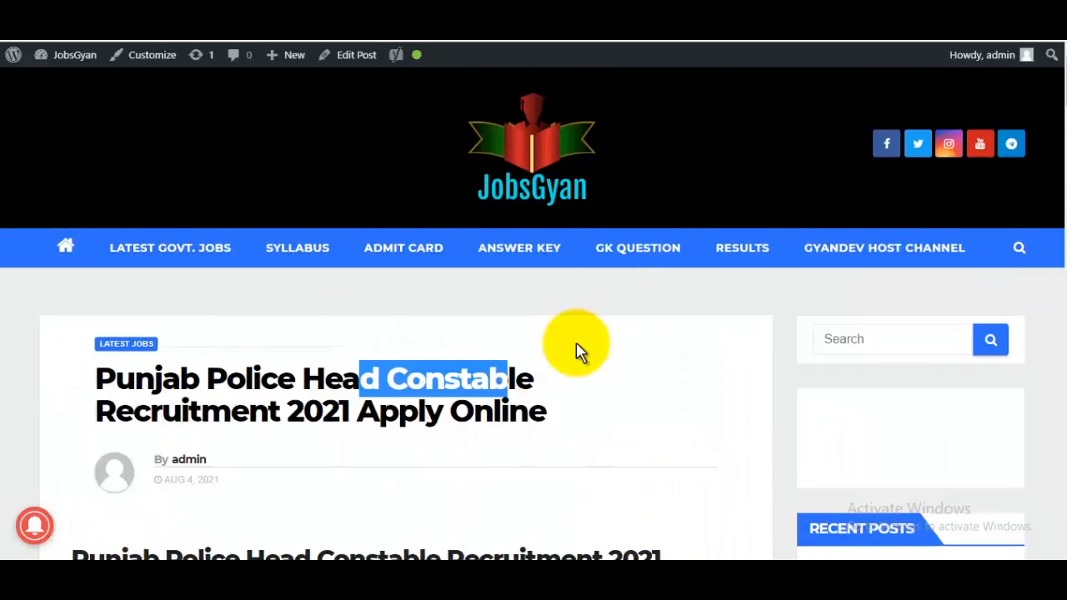
pyautogui.scroll(-8, 600, 350)
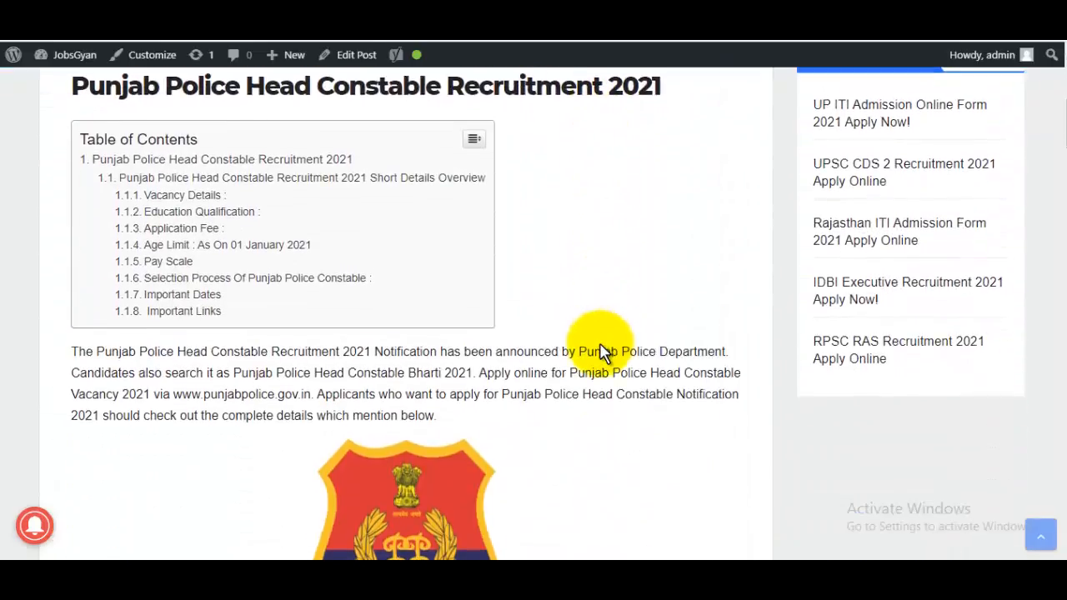
pyautogui.scroll(-4, 600, 350)
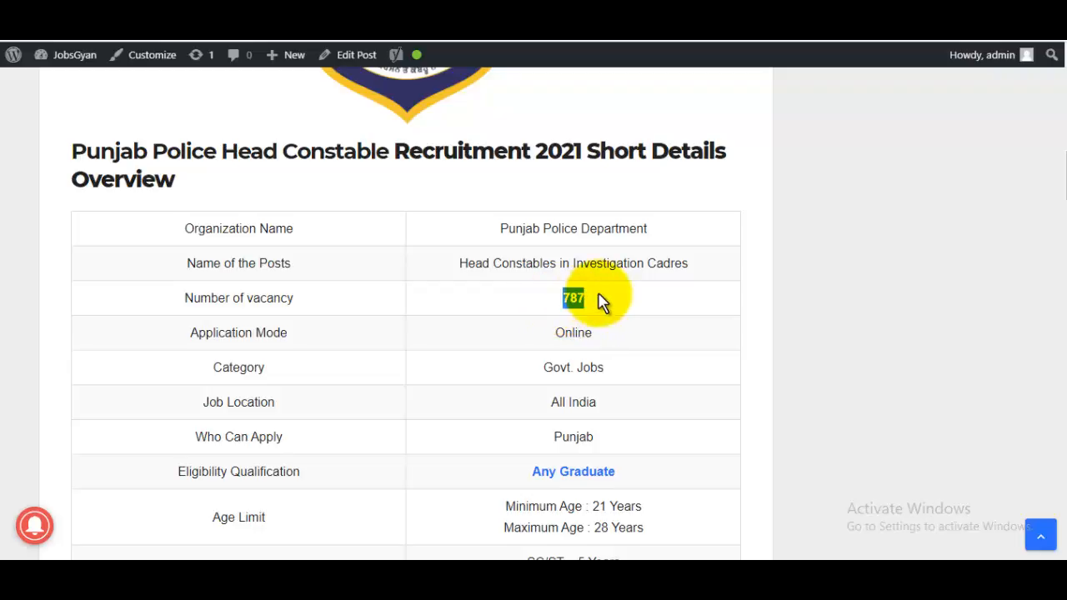
pyautogui.scroll(-3, 602, 301)
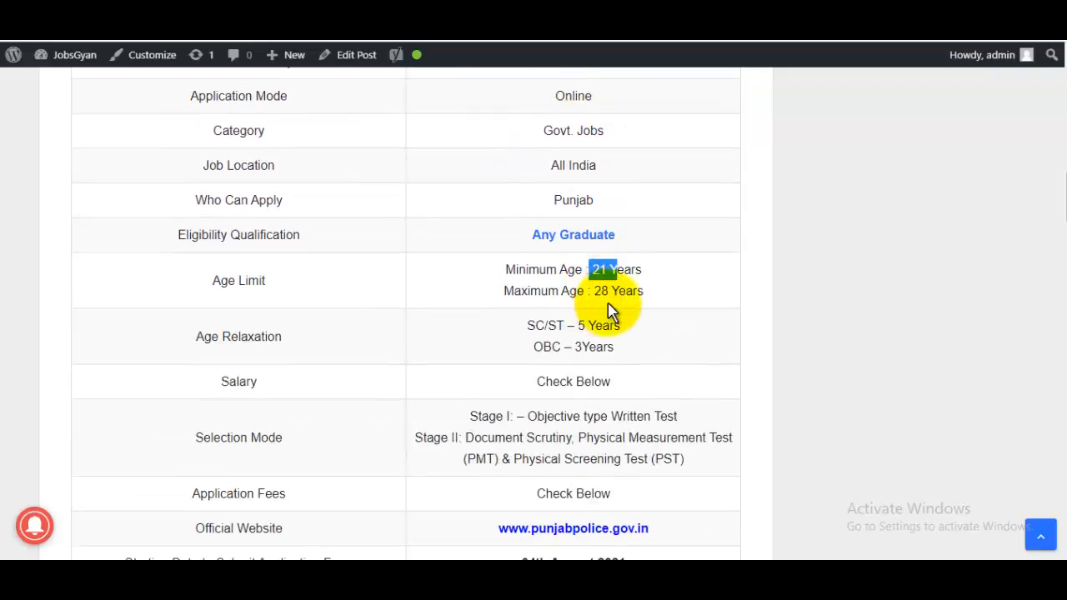
pyautogui.scroll(-3, 608, 311)
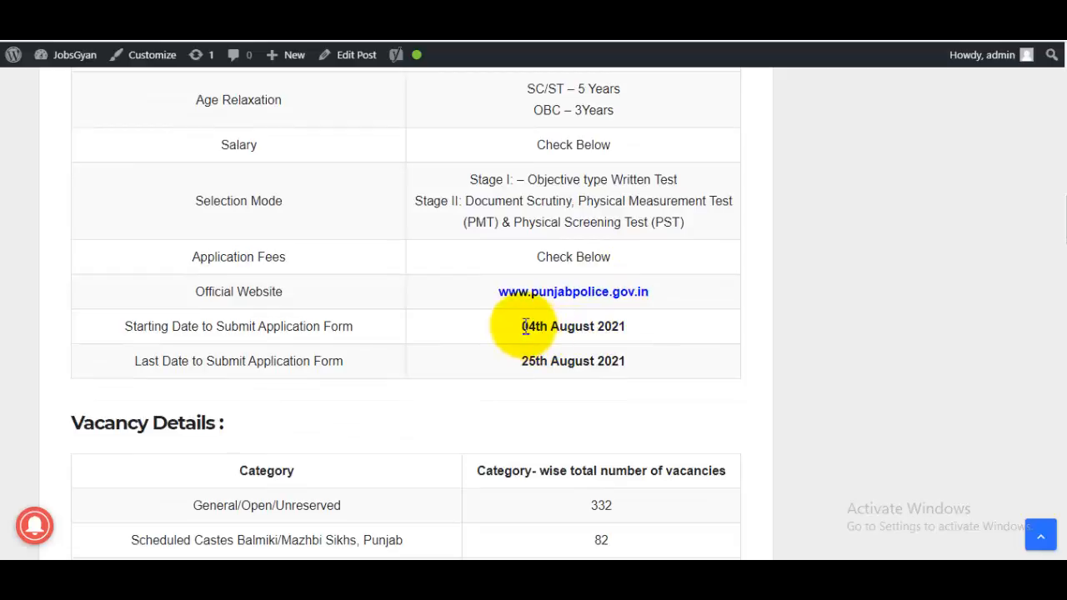
pyautogui.moveTo(524, 326); pyautogui.dragTo(617, 327)
pyautogui.moveTo(523, 361); pyautogui.dragTo(646, 369)
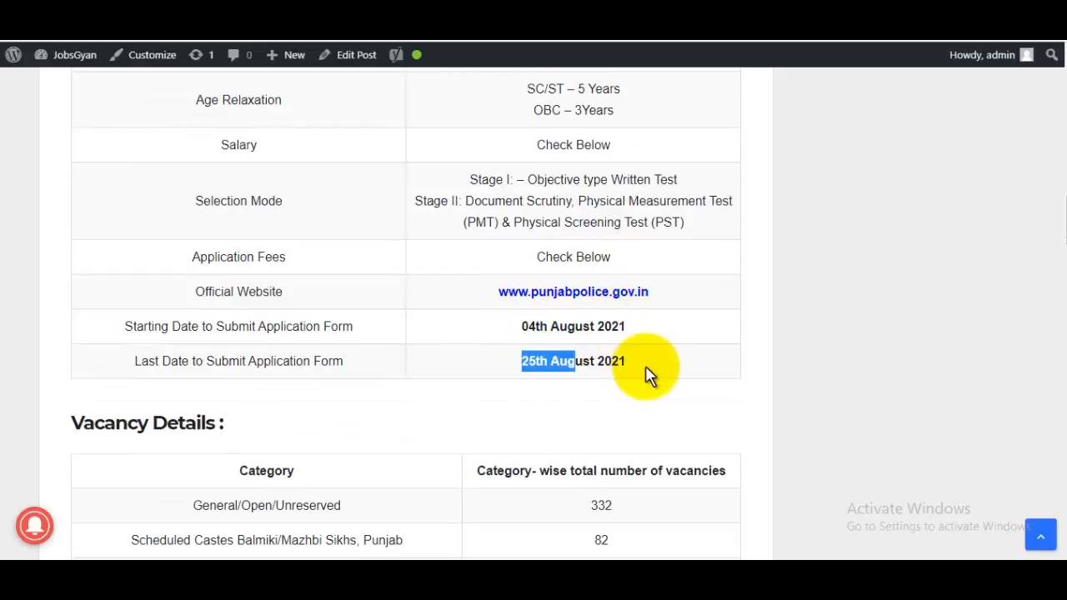
# - Review the post's vacancy, fee and eligibility tables, then follow its Apply Online link
pyautogui.scroll(-4, 651, 375)
pyautogui.moveTo(228, 189); pyautogui.dragTo(433, 313)
pyautogui.click(526, 374)
pyautogui.scroll(-6, 529, 367)
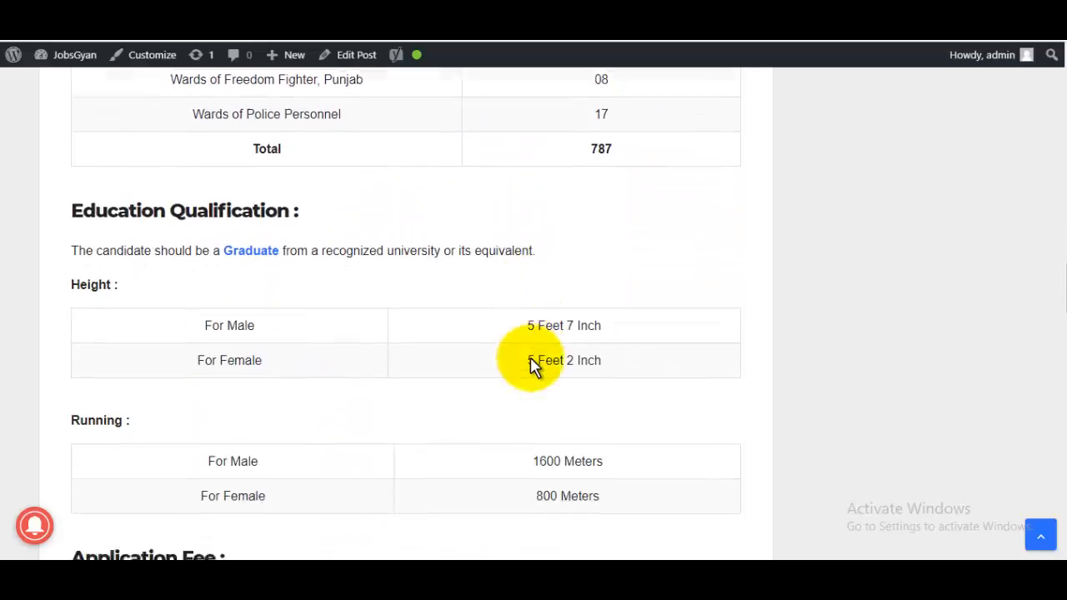
pyautogui.scroll(-3, 530, 364)
pyautogui.scroll(3, 417, 317)
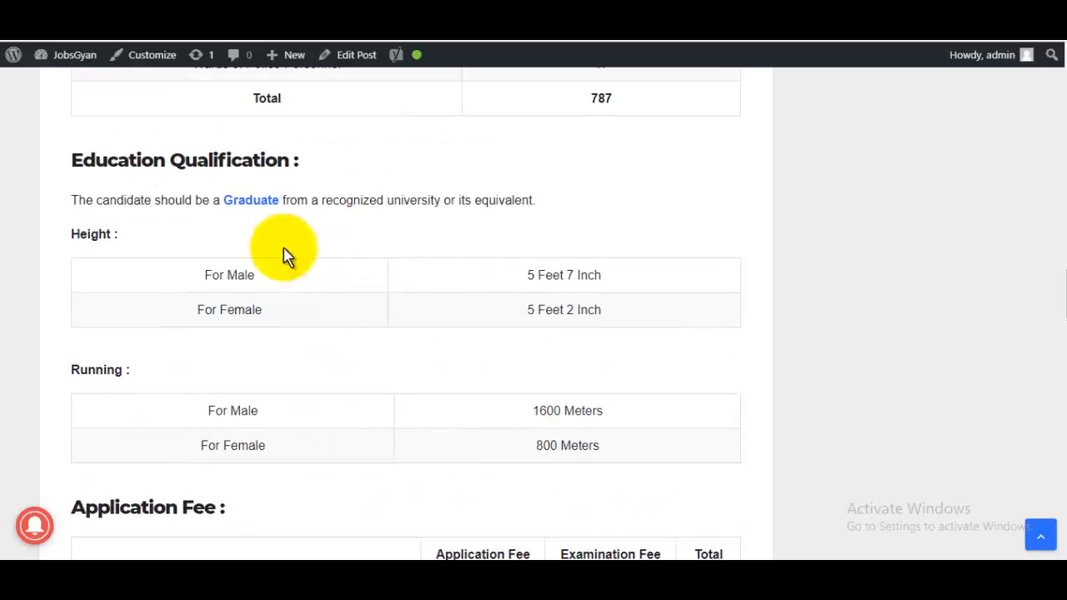
pyautogui.scroll(-4, 487, 269)
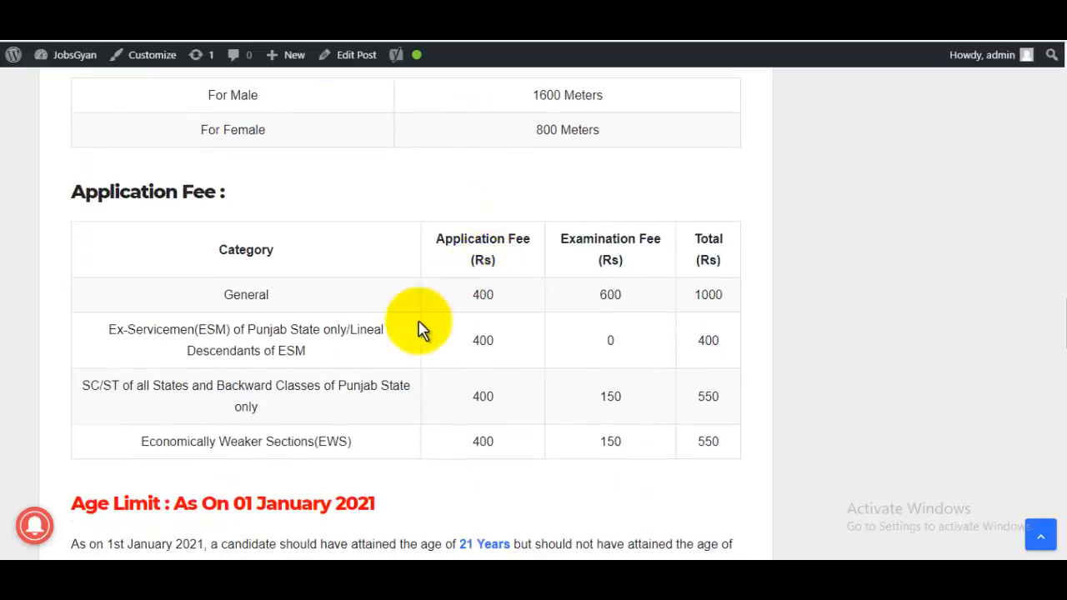
pyautogui.moveTo(401, 298); pyautogui.dragTo(589, 367)
pyautogui.scroll(-1, 590, 369)
pyautogui.scroll(-5, 592, 367)
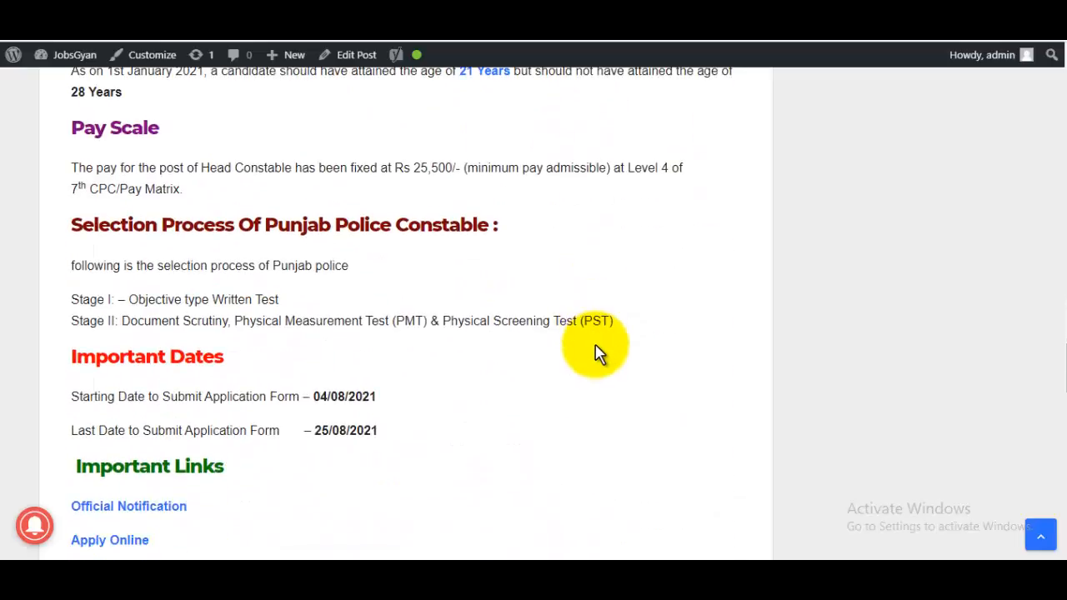
pyautogui.scroll(-1, 542, 325)
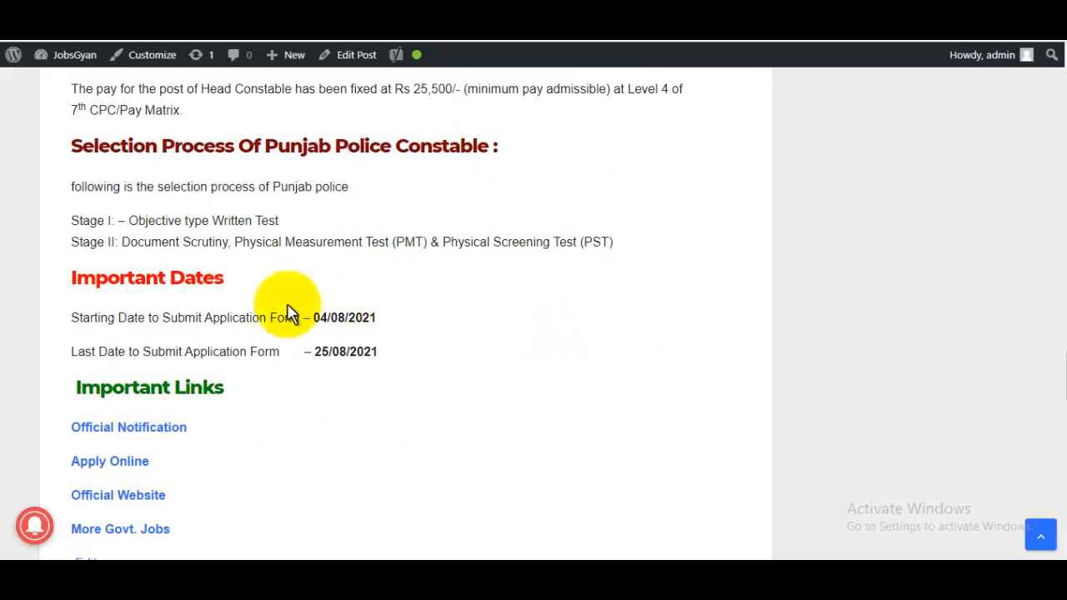
pyautogui.click(129, 472)
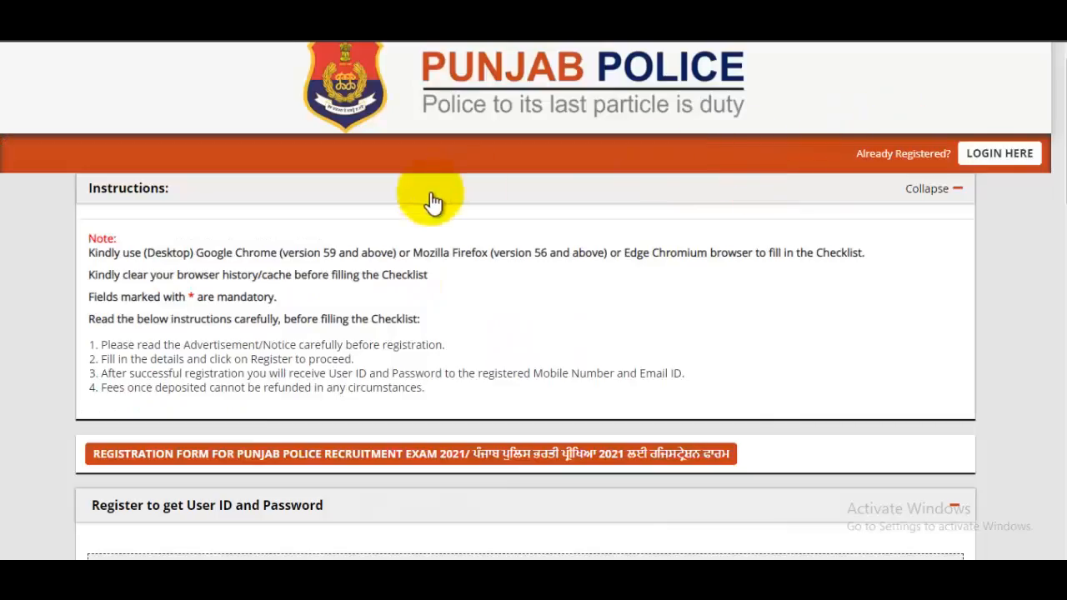
# - Check the Key Dates on the portal's login page, then return to the registration form
pyautogui.click(969, 163)
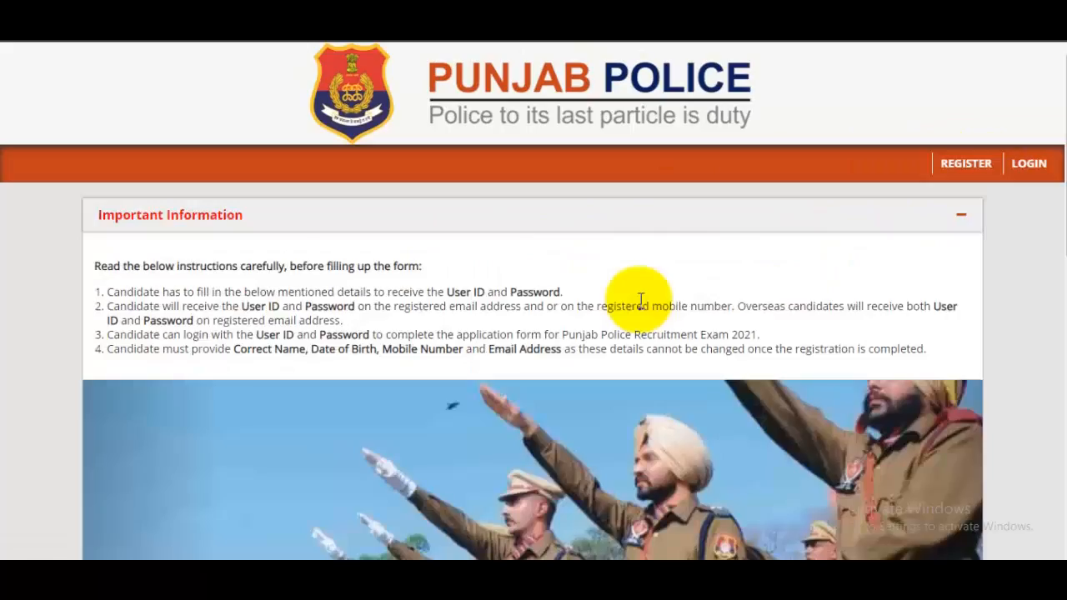
pyautogui.scroll(-5, 640, 298)
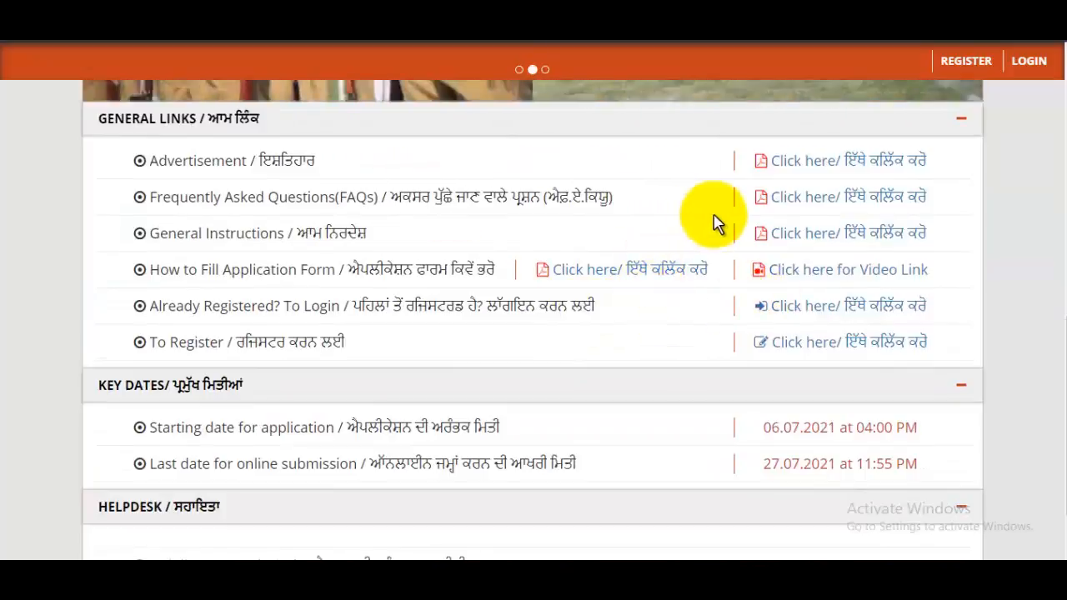
pyautogui.scroll(-1, 750, 255)
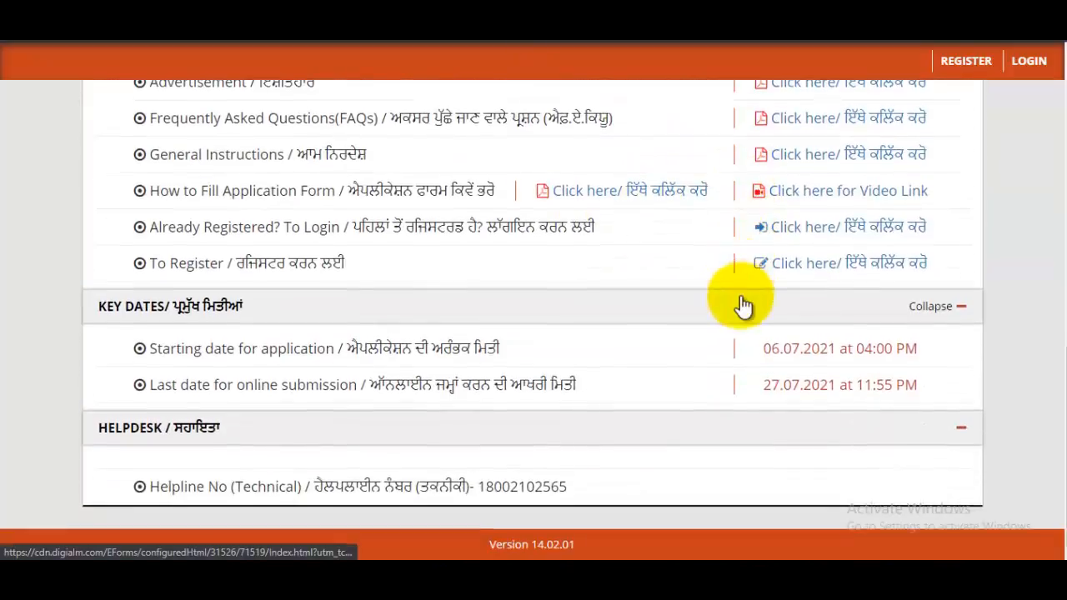
pyautogui.scroll(5, 743, 306)
pyautogui.scroll(5, 742, 306)
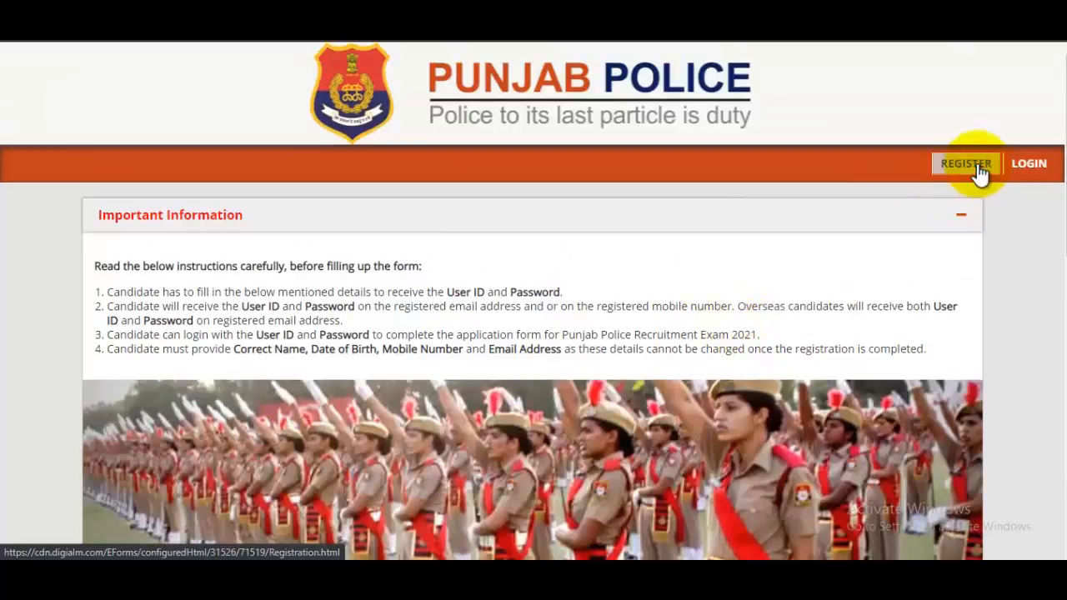
pyautogui.click(966, 164)
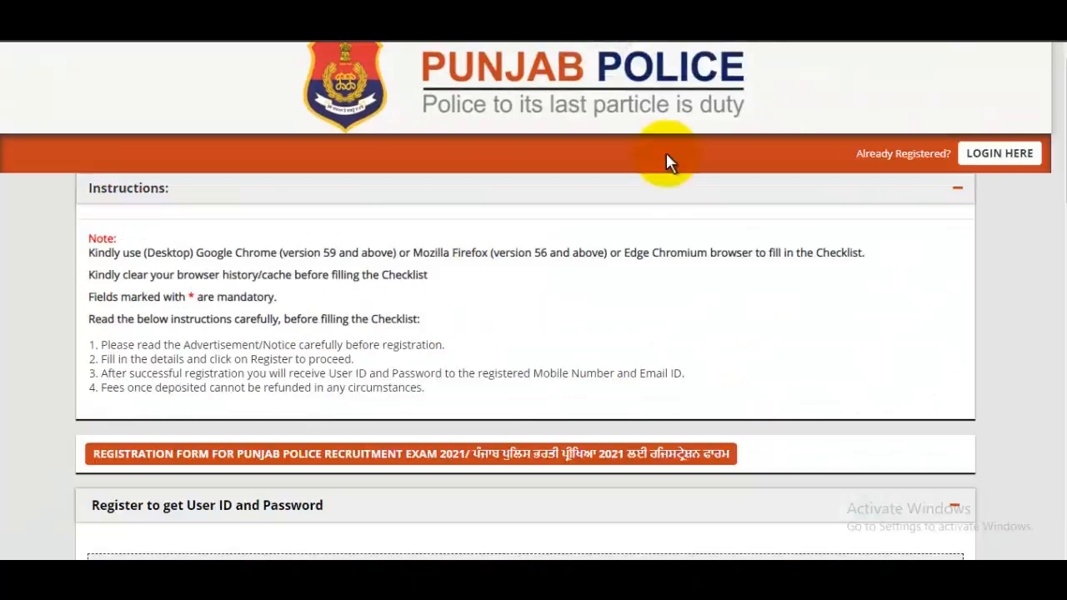
# - Zoom the form to 125% and enter the candidate's first and last names, leaving Middle Name empty
pyautogui.scroll(-1, 650, 208)
pyautogui.scroll(-4, 636, 257)
pyautogui.hotkey('ctrl', '+')
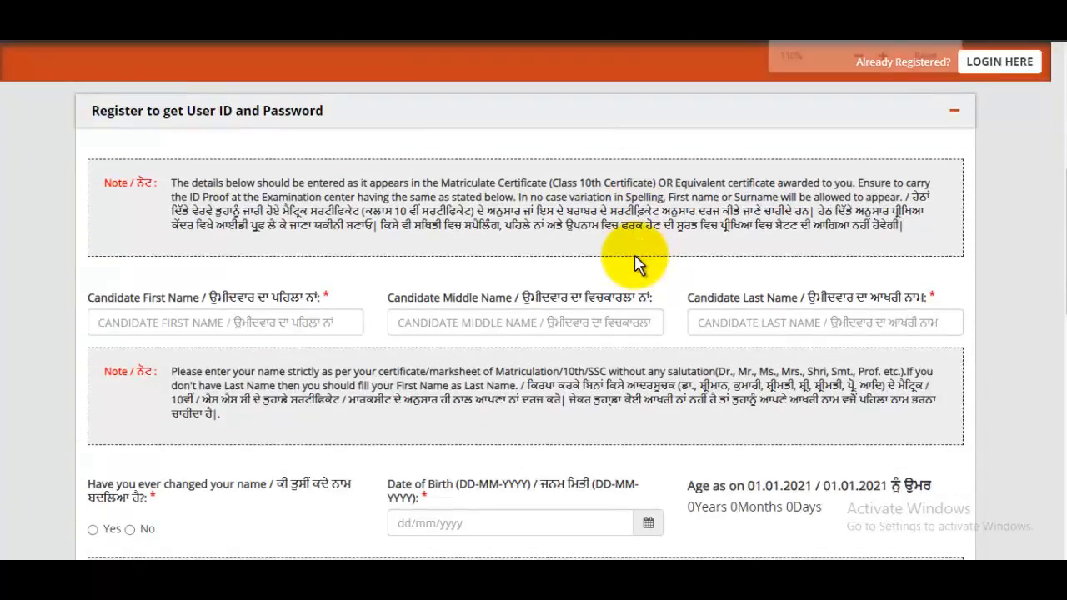
pyautogui.scroll(2, 636, 257)
pyautogui.scroll(-3, 636, 257)
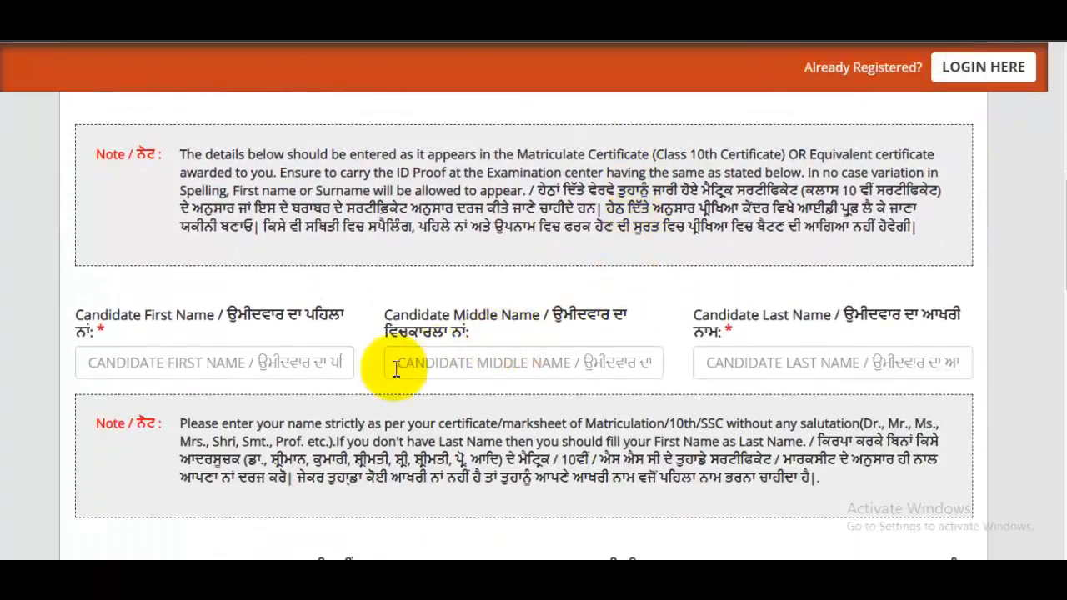
pyautogui.moveTo(91, 320); pyautogui.dragTo(214, 375)
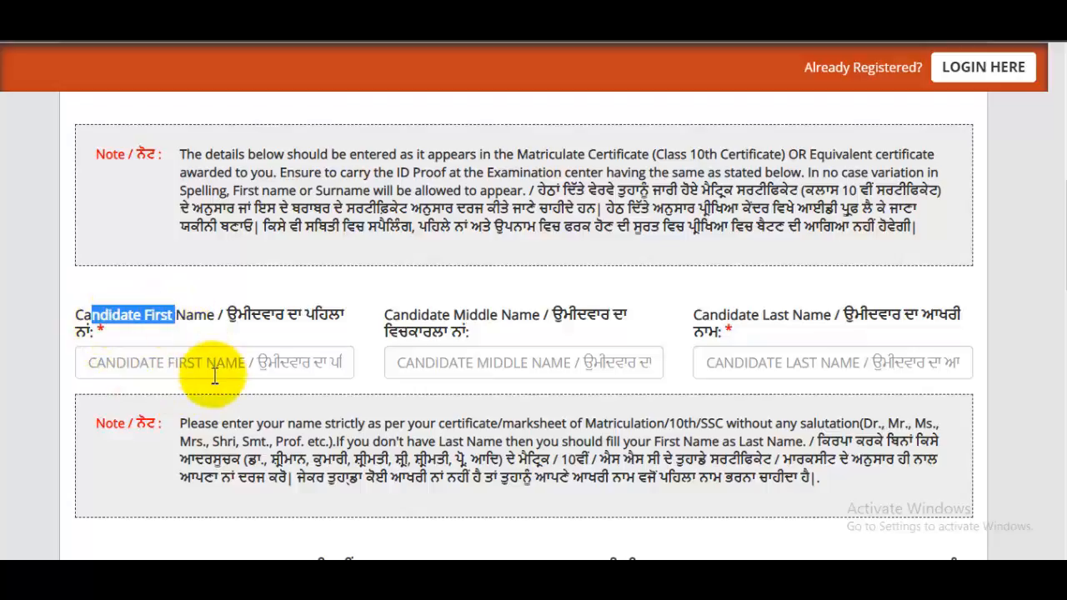
pyautogui.click(214, 375)
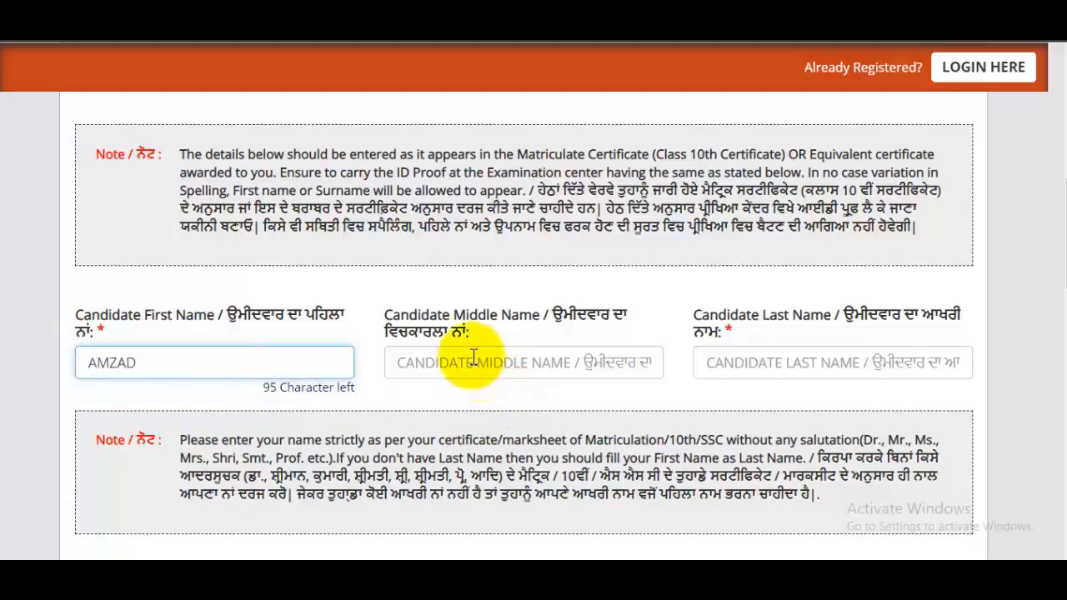
pyautogui.moveTo(465, 317); pyautogui.dragTo(529, 362)
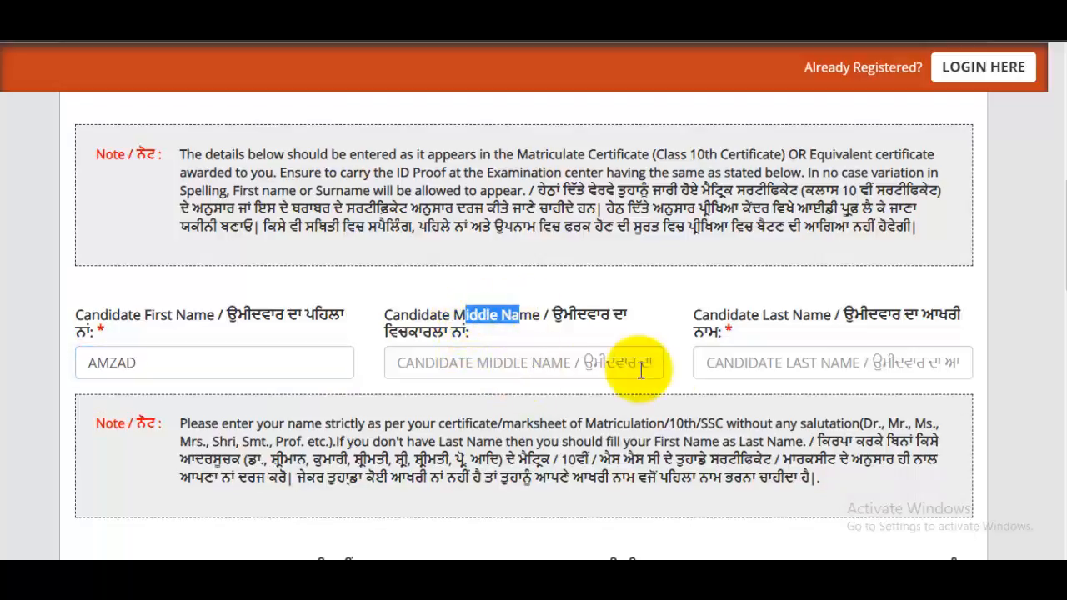
pyautogui.click(790, 368)
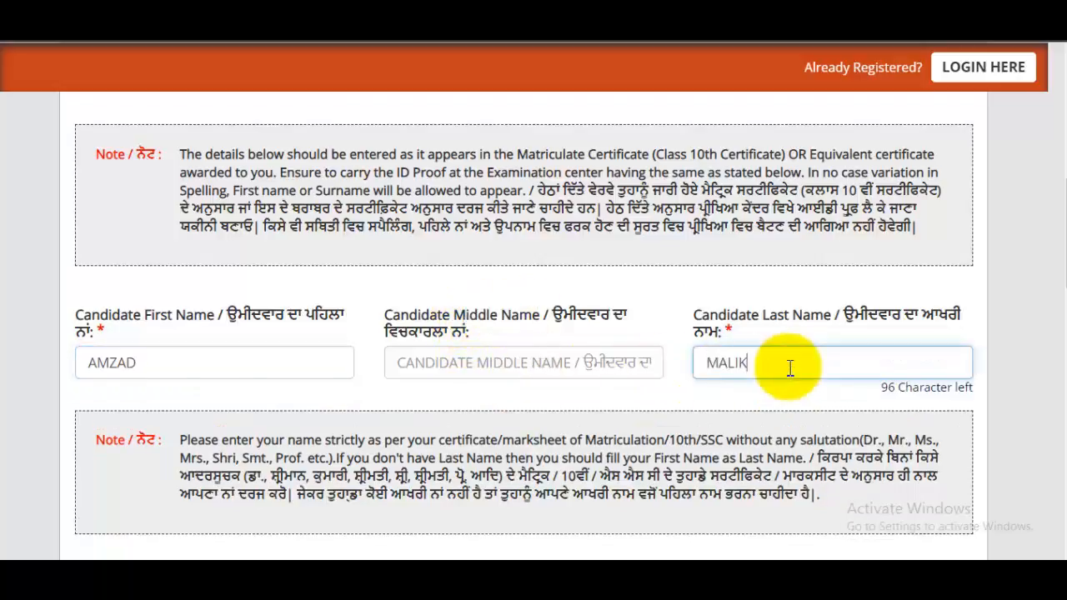
pyautogui.scroll(-5, 789, 367)
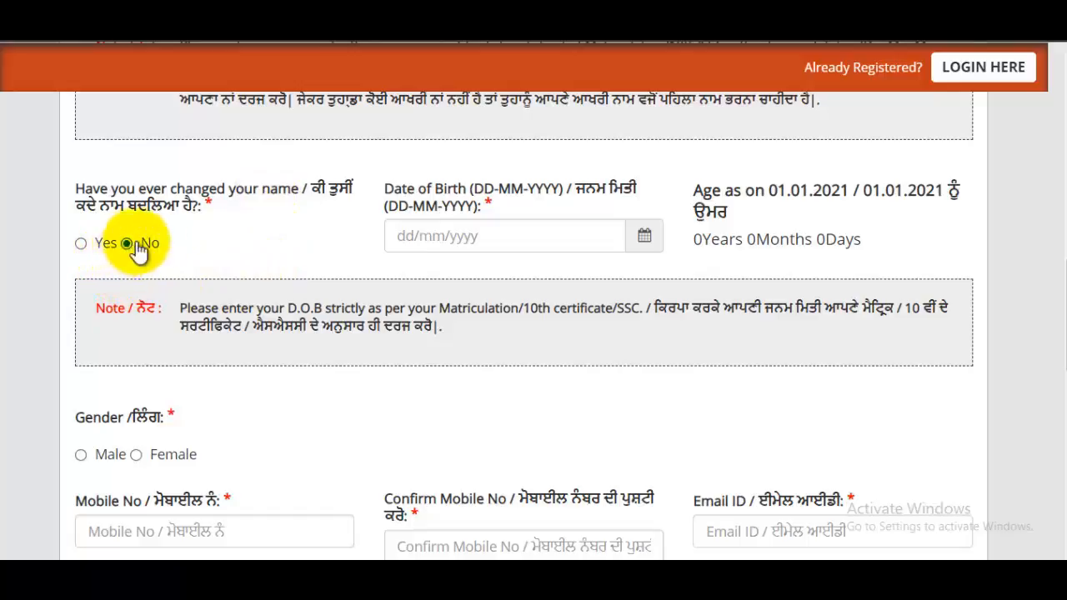
# - Pick 02/05/1997 in the Date of Birth calendar, giving an age of 23 years 7 months 30 days
pyautogui.click(643, 237)
pyautogui.click(472, 278)
pyautogui.click(496, 278)
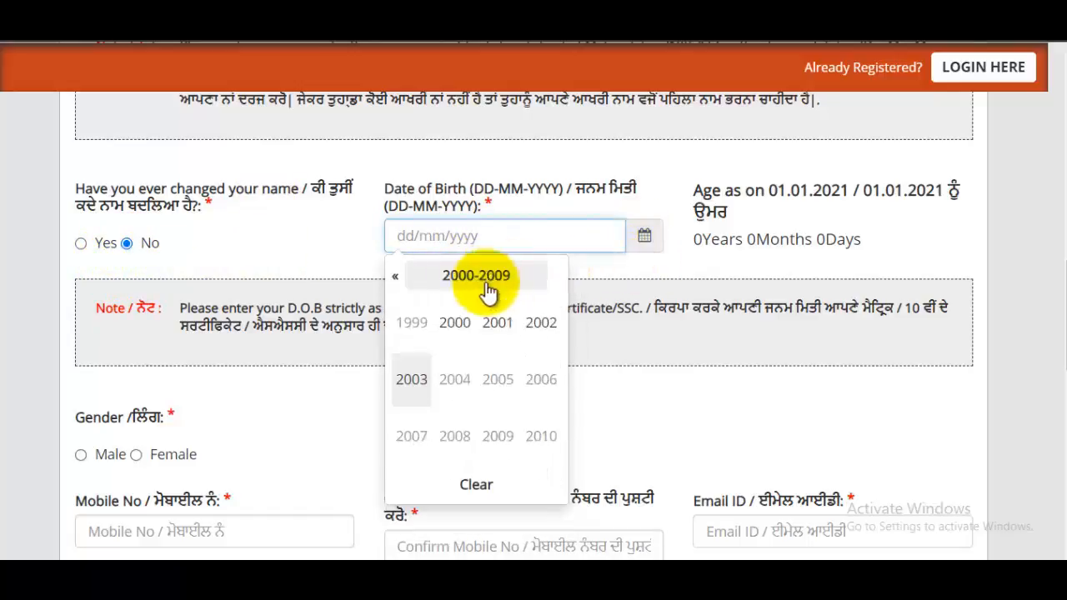
pyautogui.click(396, 278)
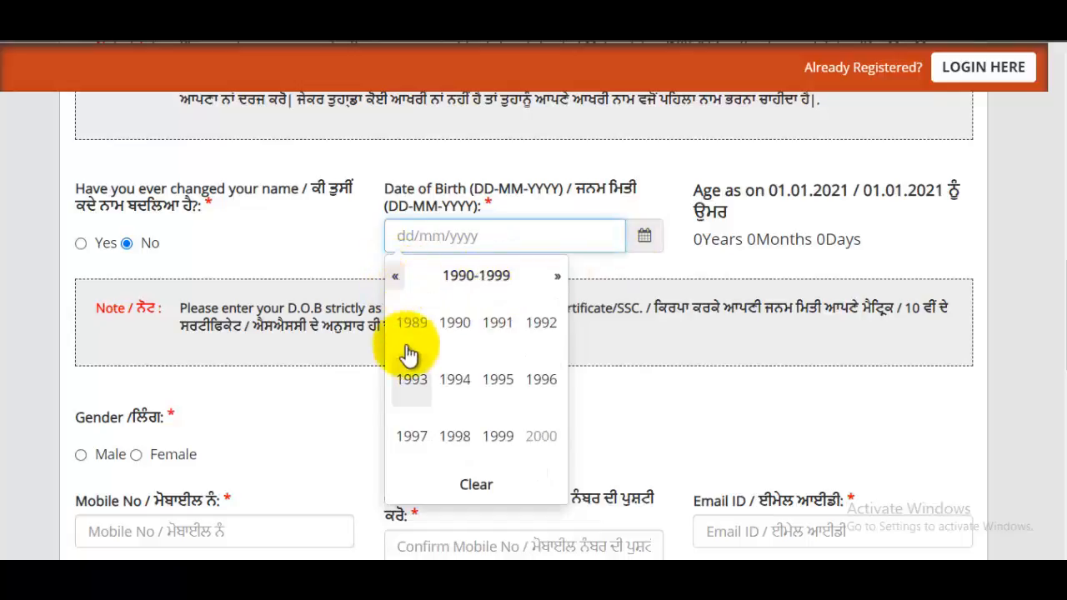
pyautogui.click(411, 436)
pyautogui.click(413, 382)
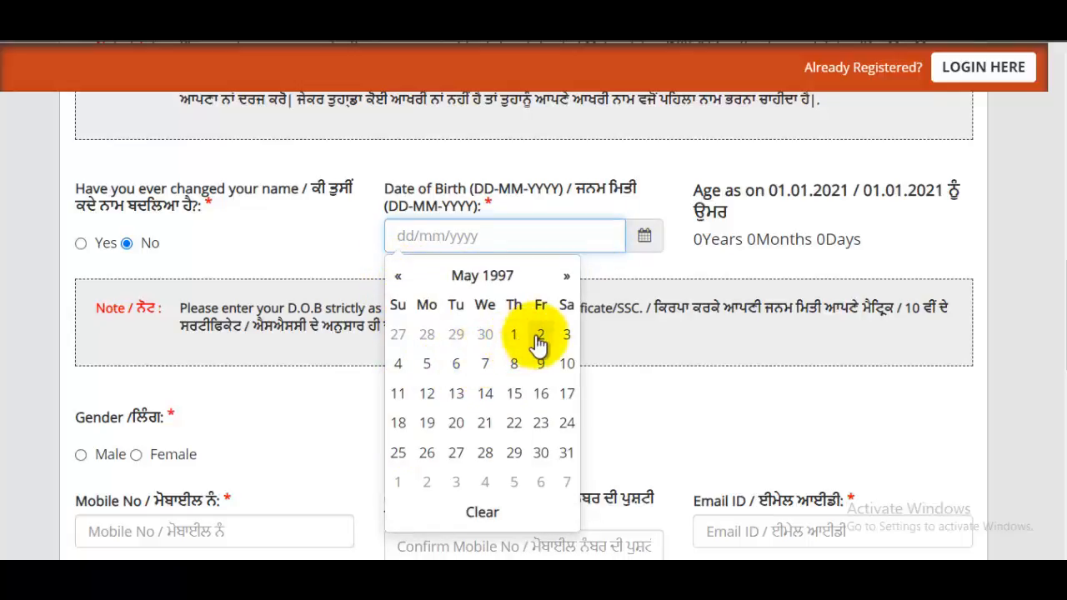
pyautogui.click(537, 338)
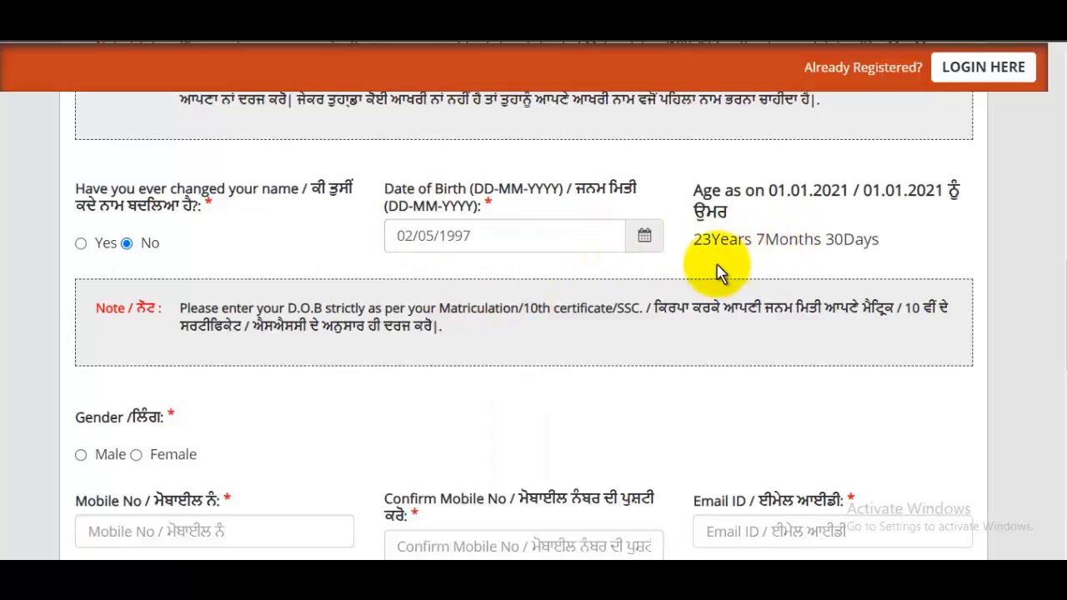
pyautogui.scroll(-1, 720, 269)
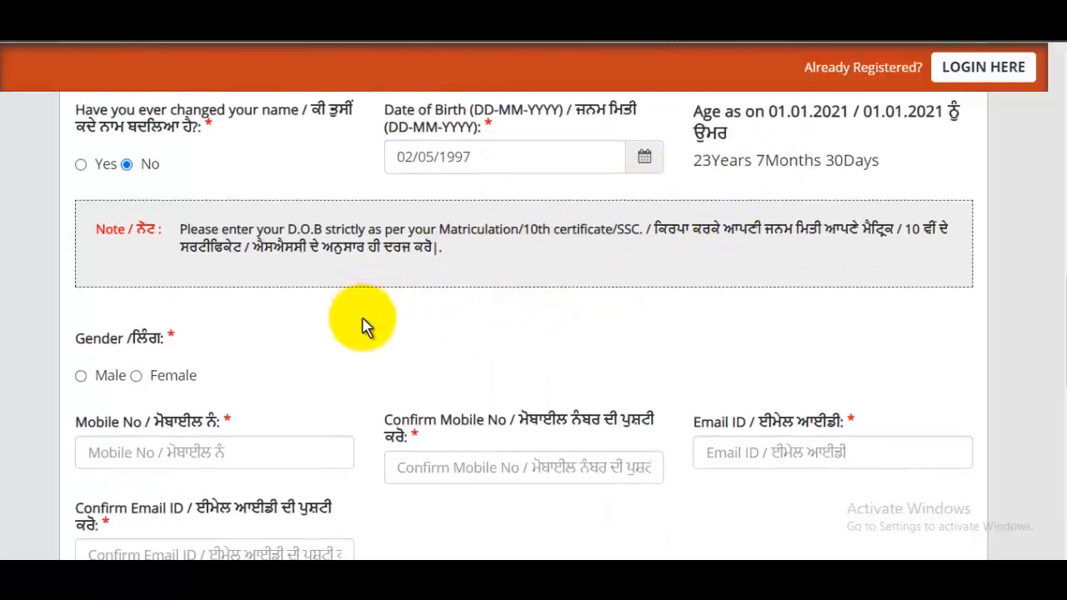
# - Select Male as the gender and type the candidate's e-mail address into Email ID
pyautogui.click(139, 377)
pyautogui.scroll(-1, 274, 417)
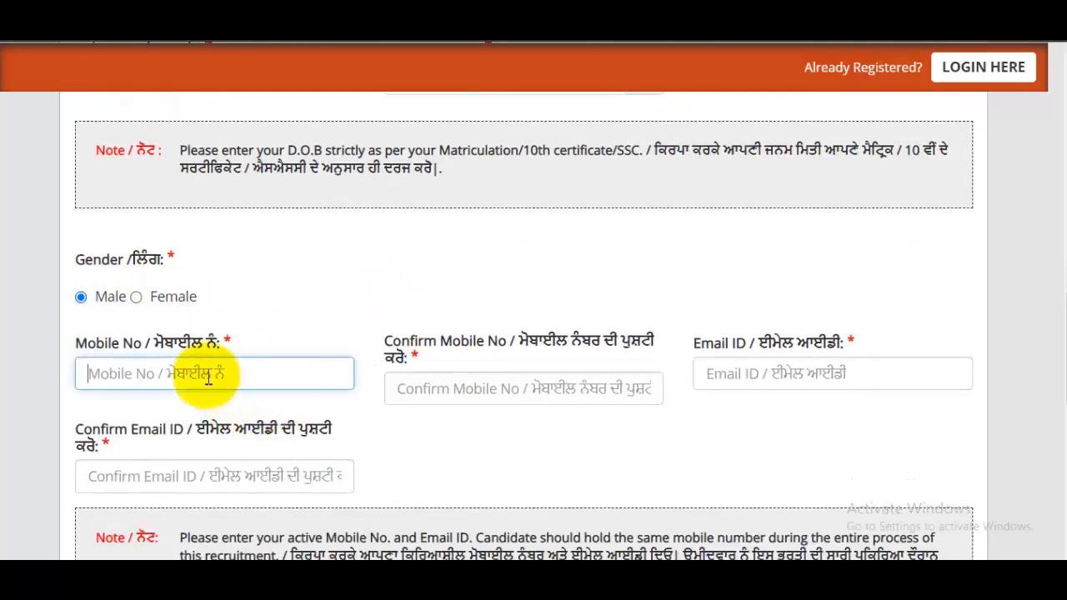
pyautogui.click(496, 389)
pyautogui.click(823, 390)
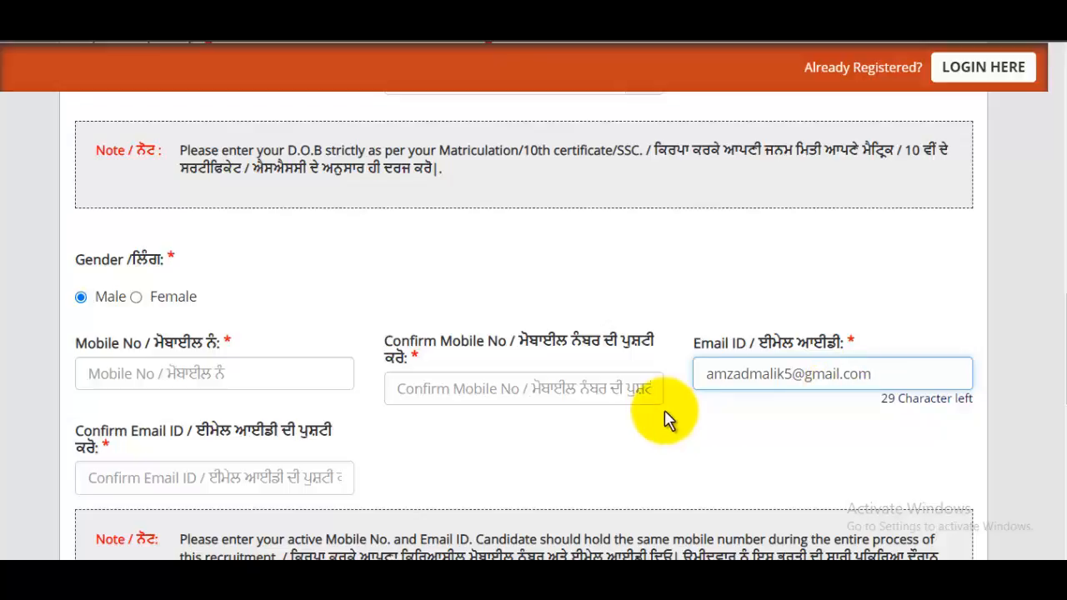
# - Repeat the same e-mail address in the Confirm Email ID field
pyautogui.scroll(-2, 667, 419)
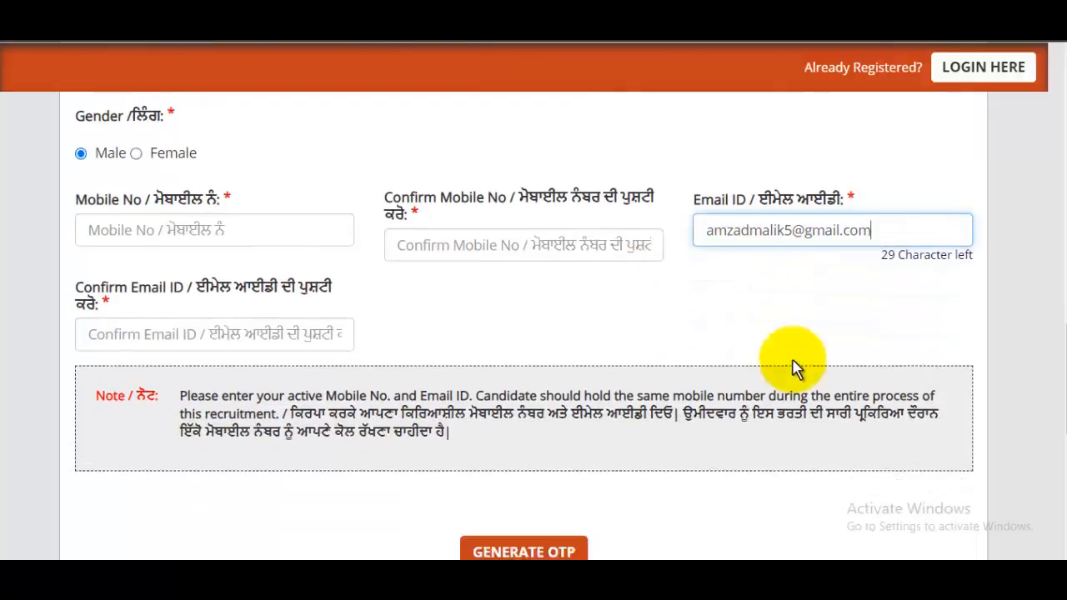
pyautogui.click(202, 321)
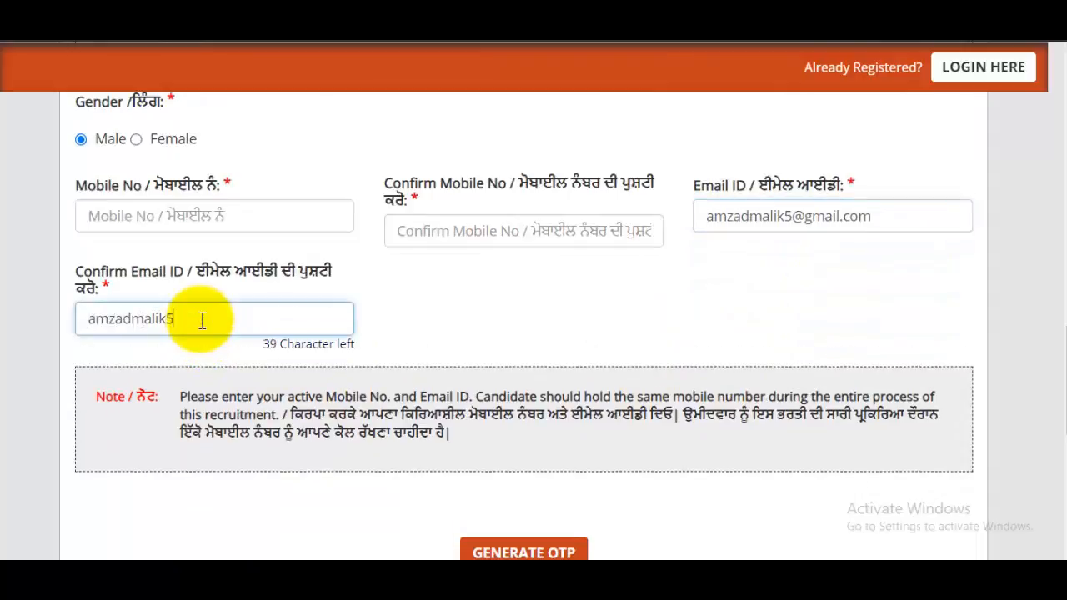
pyautogui.scroll(-4, 221, 317)
pyautogui.scroll(4, 466, 309)
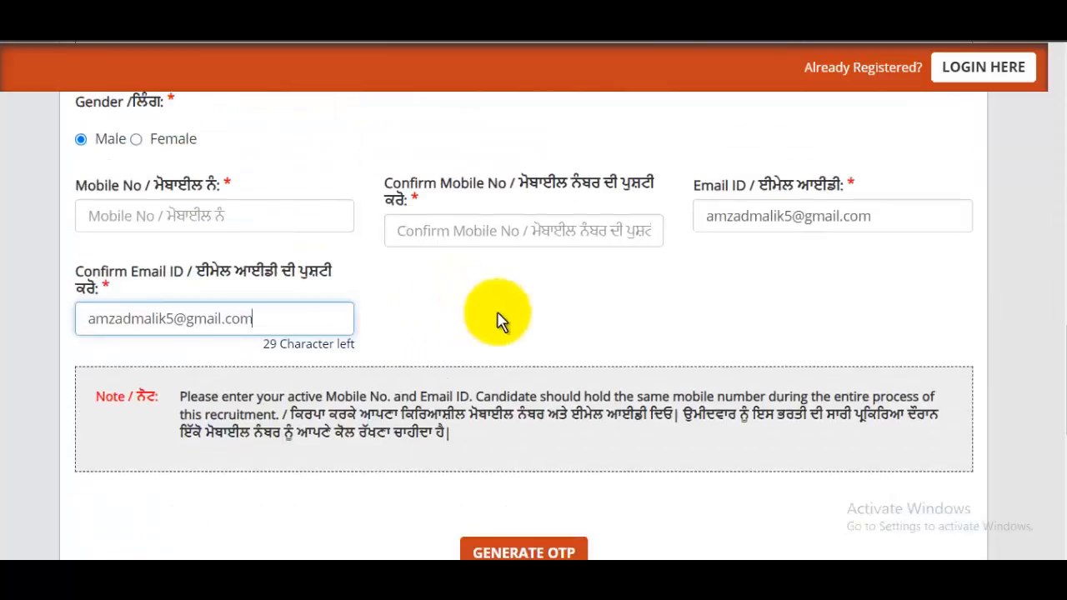
pyautogui.scroll(-1, 512, 317)
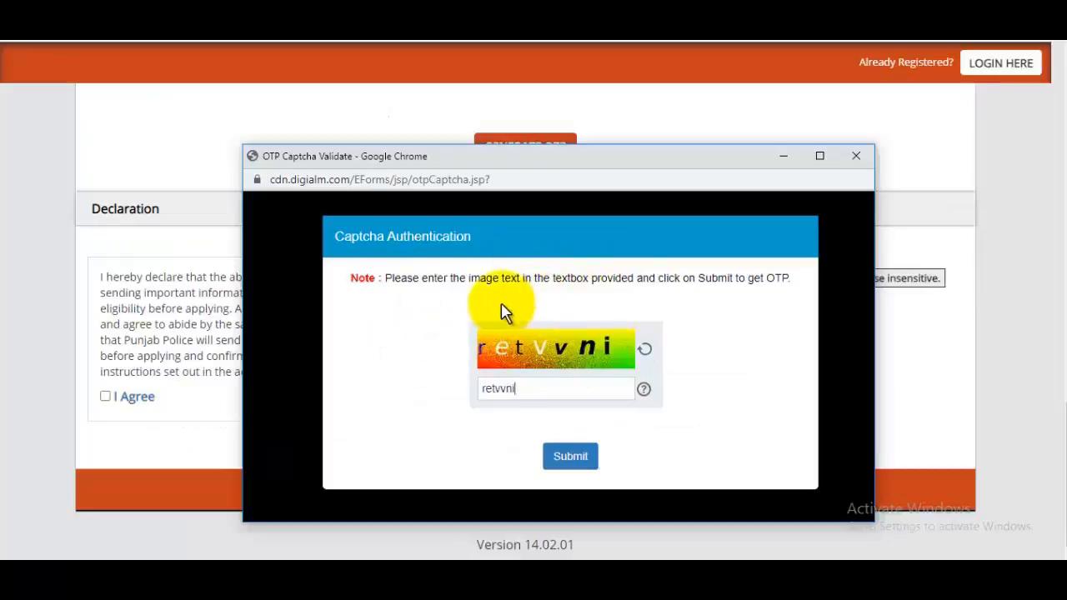
# - Submit the captcha to request an OTP, dismiss the sent notice, and enter the received OTP
pyautogui.click(572, 457)
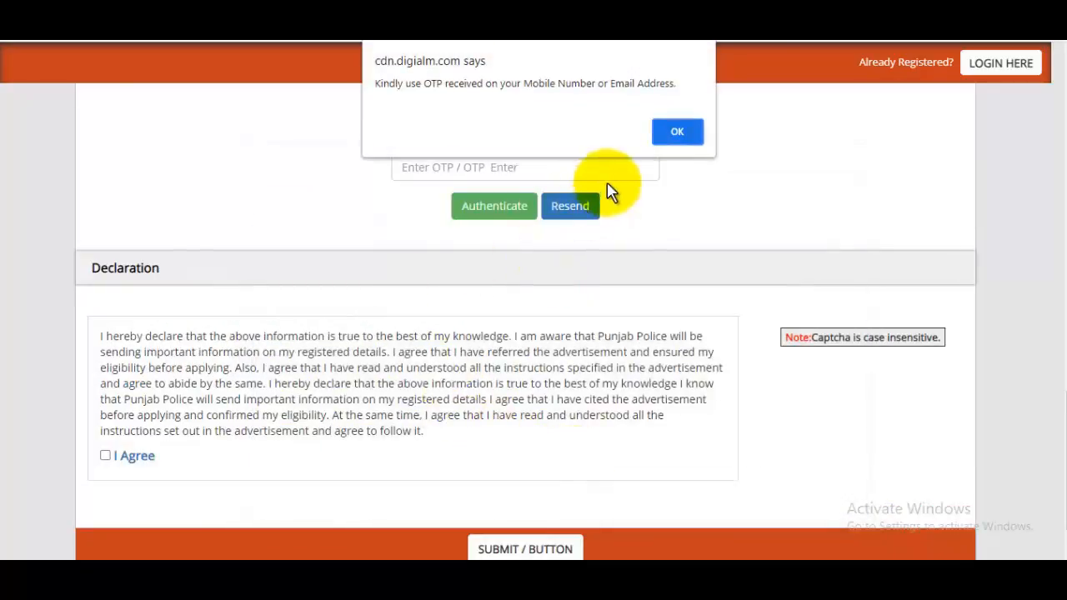
pyautogui.click(677, 133)
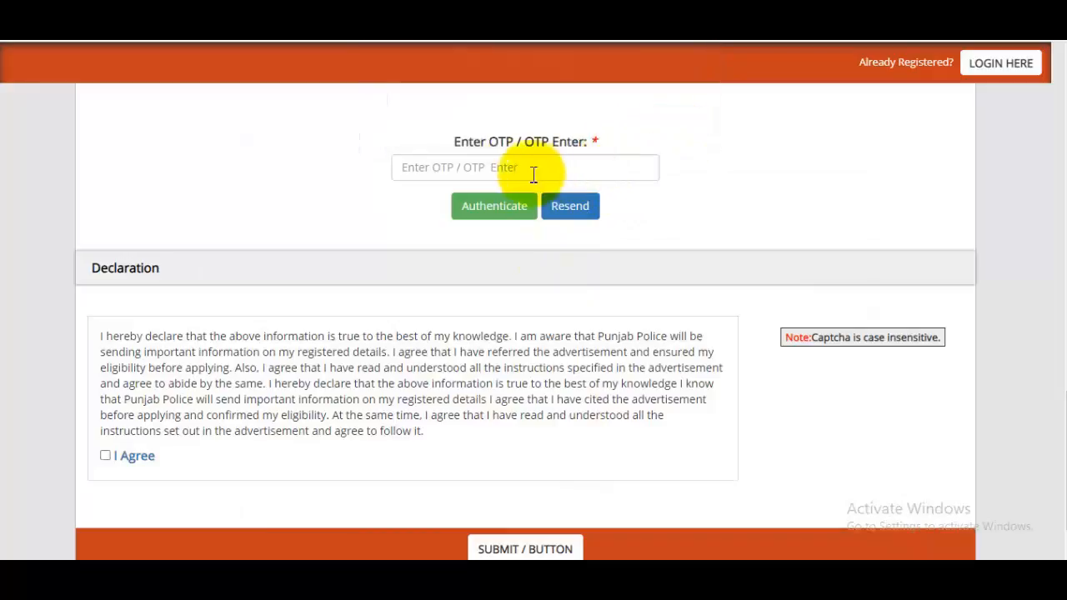
pyautogui.click(498, 169)
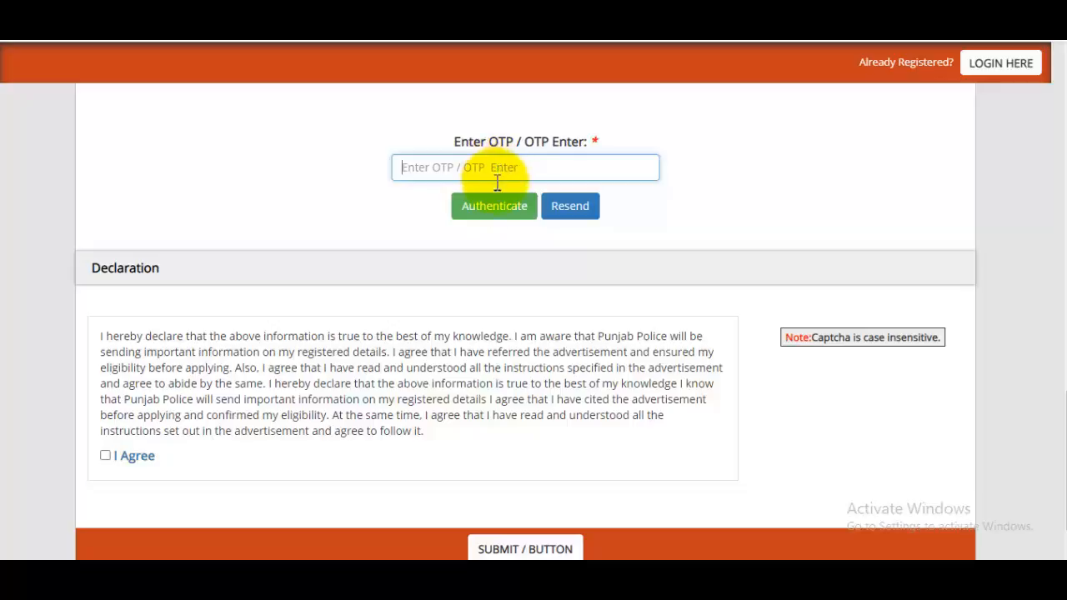
pyautogui.scroll(-1, 543, 281)
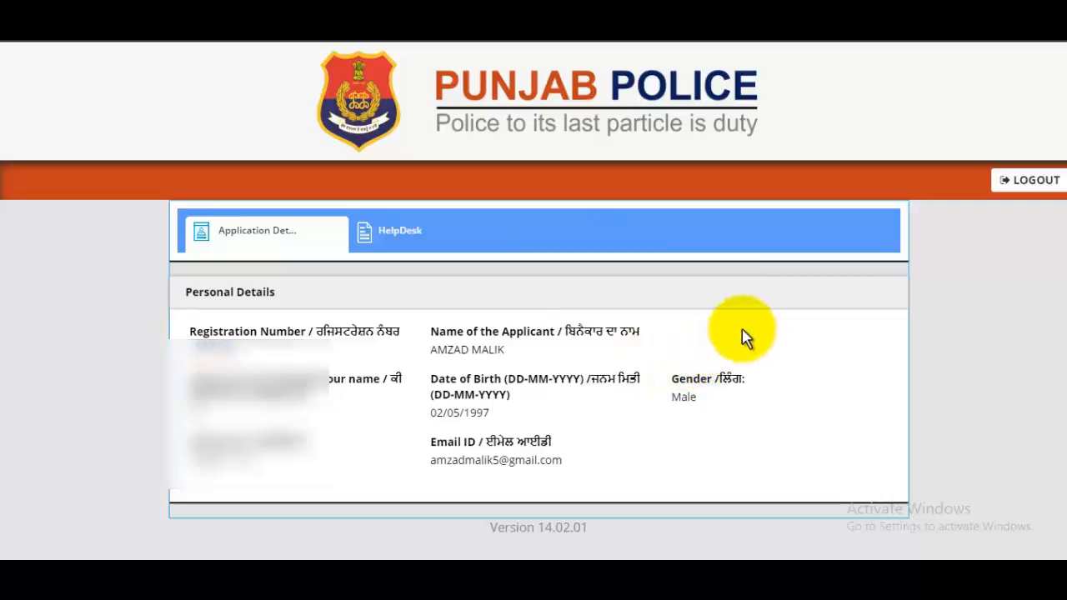
# - Log out, close the translation prompt, and log back in with the application number and password
pyautogui.click(1042, 188)
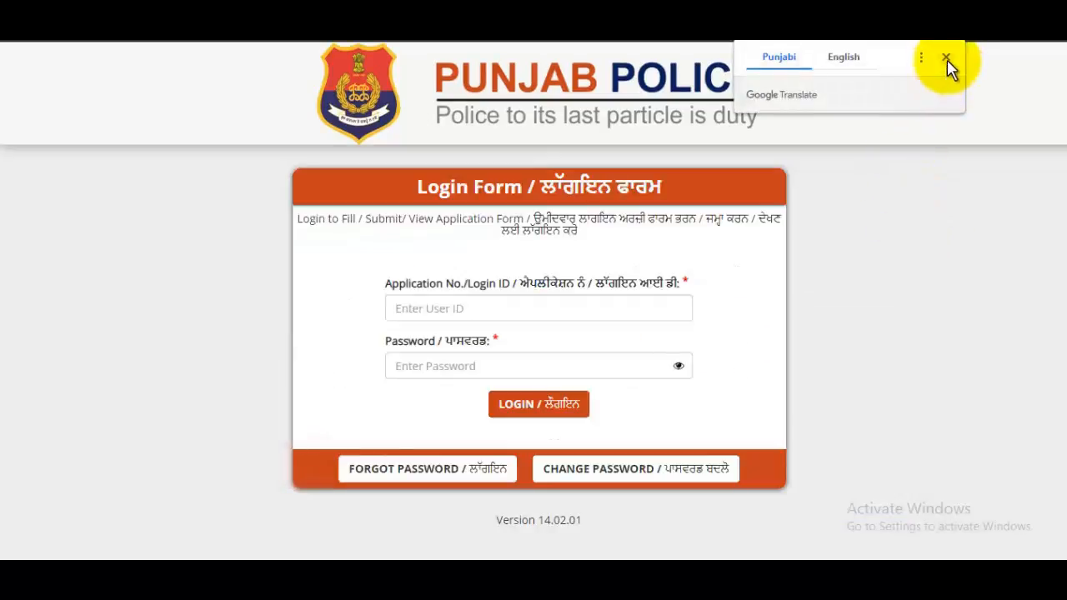
pyautogui.click(946, 57)
pyautogui.click(490, 309)
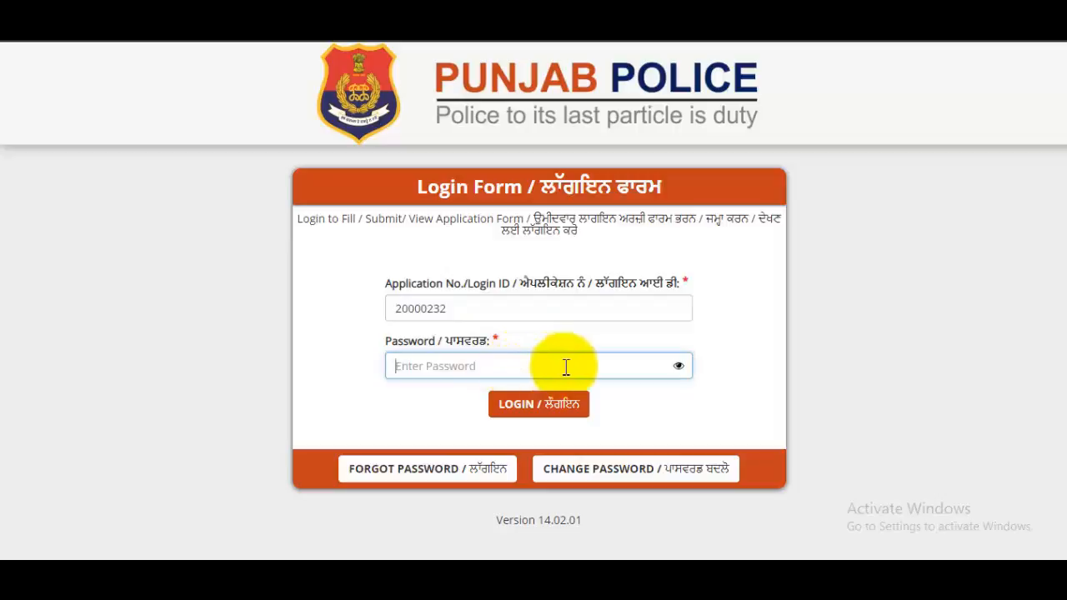
pyautogui.click(550, 413)
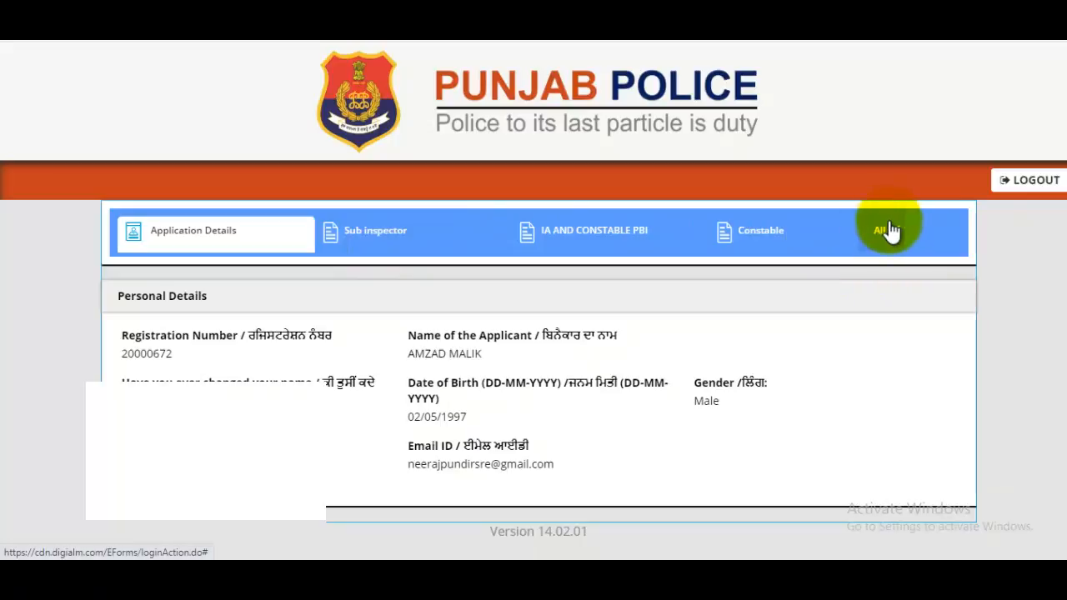
# - Zoom in, switch the dashboard section to Head Constable, and start a new application
pyautogui.hotkey('ctrl', '+')
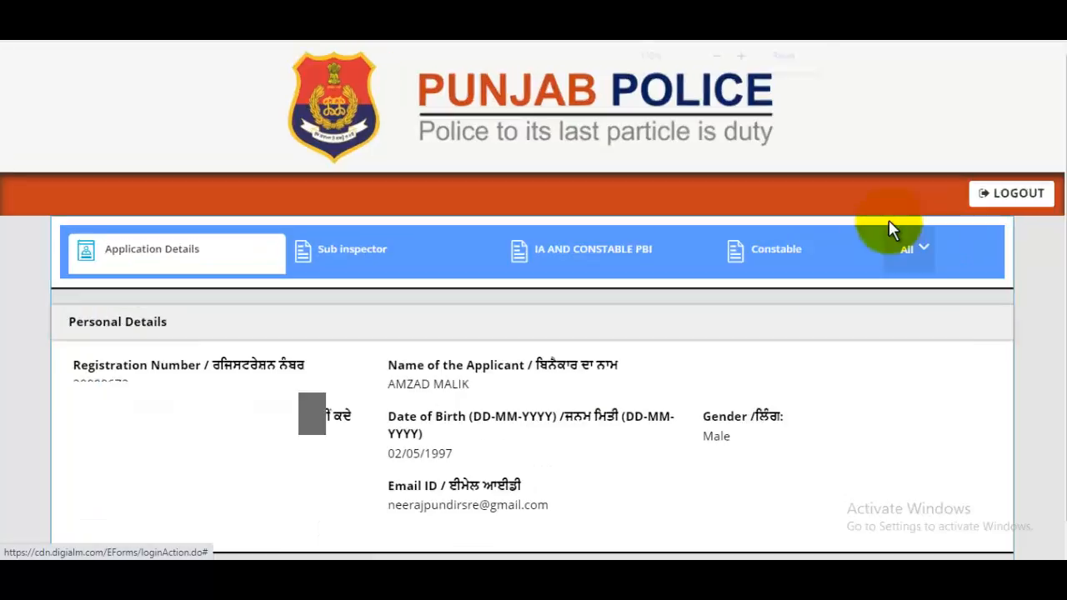
pyautogui.click(928, 265)
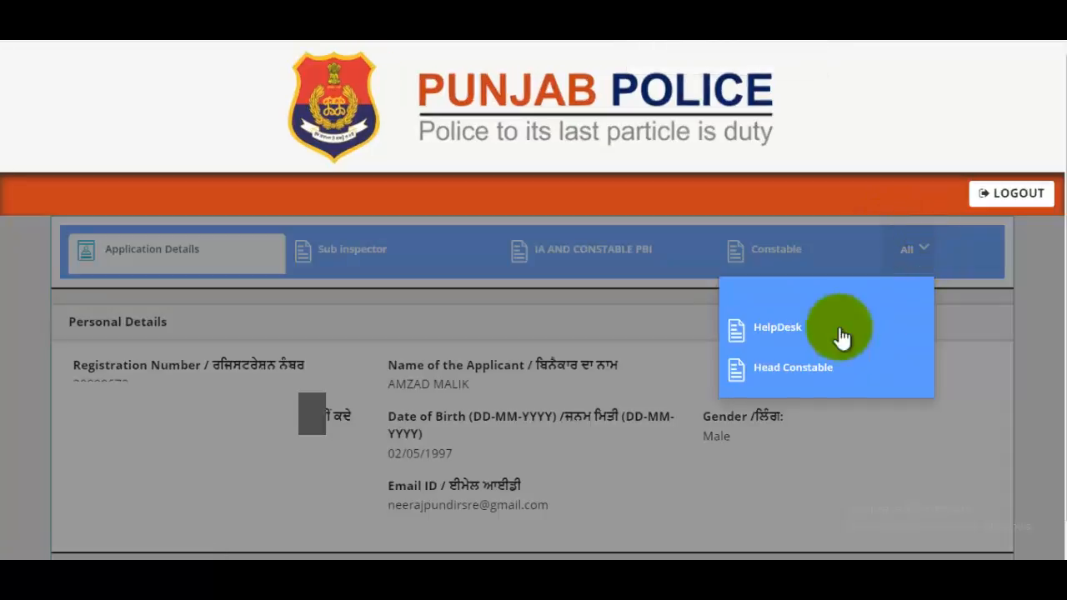
pyautogui.click(796, 375)
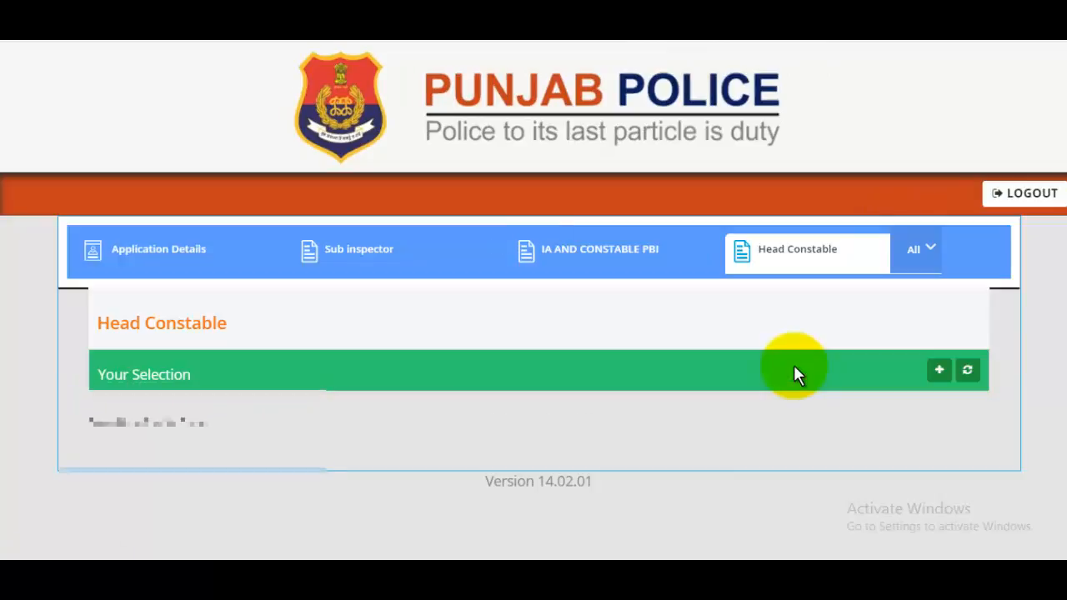
pyautogui.click(937, 371)
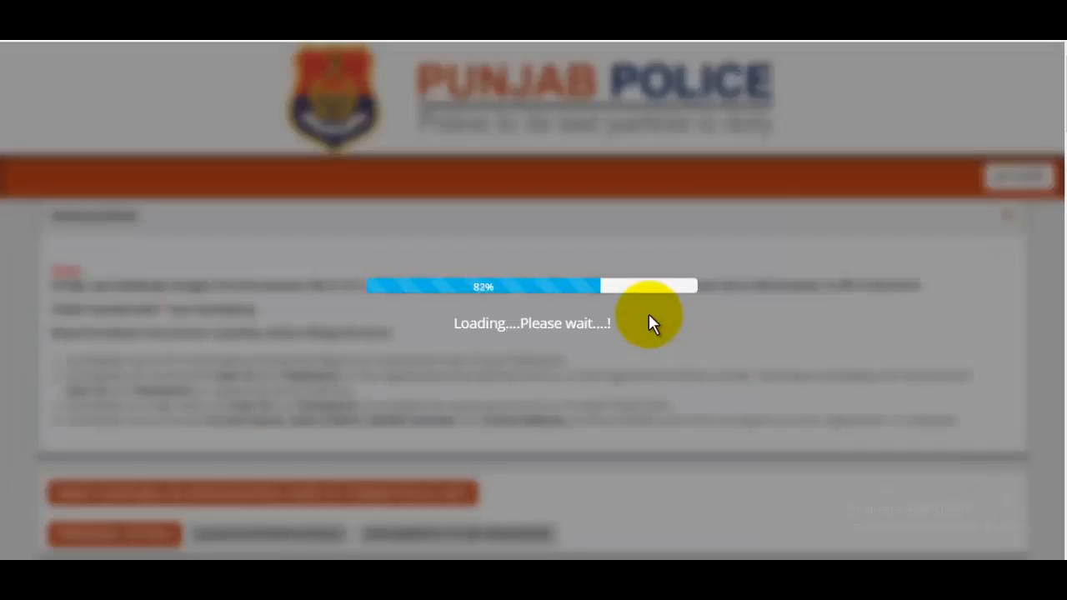
# - Select the Head Constable in Investigation Cadres post from the post dropdown
pyautogui.scroll(-10, 650, 317)
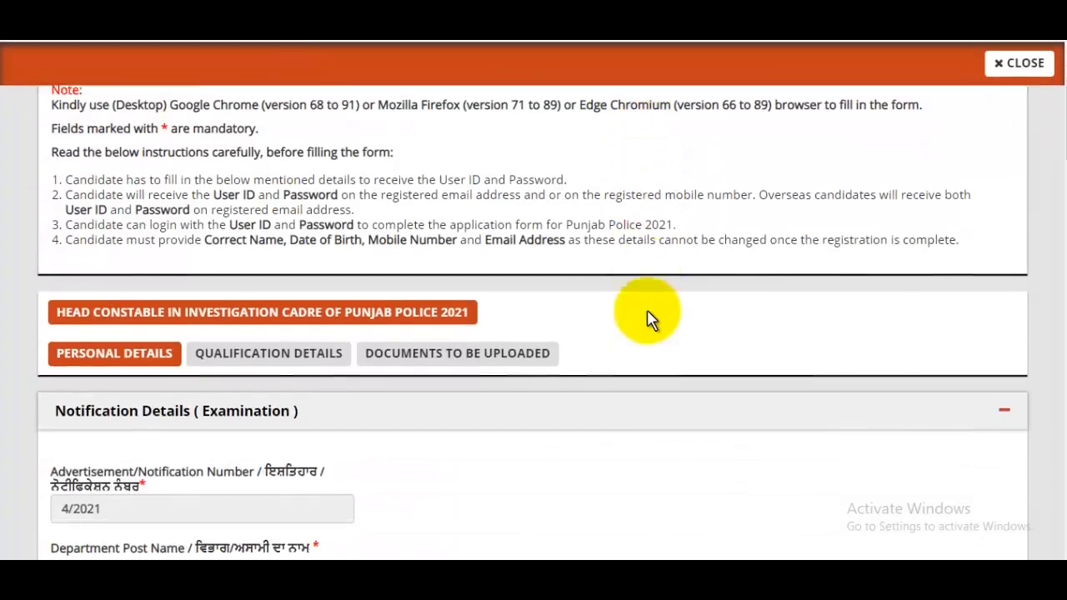
pyautogui.scroll(-1, 650, 319)
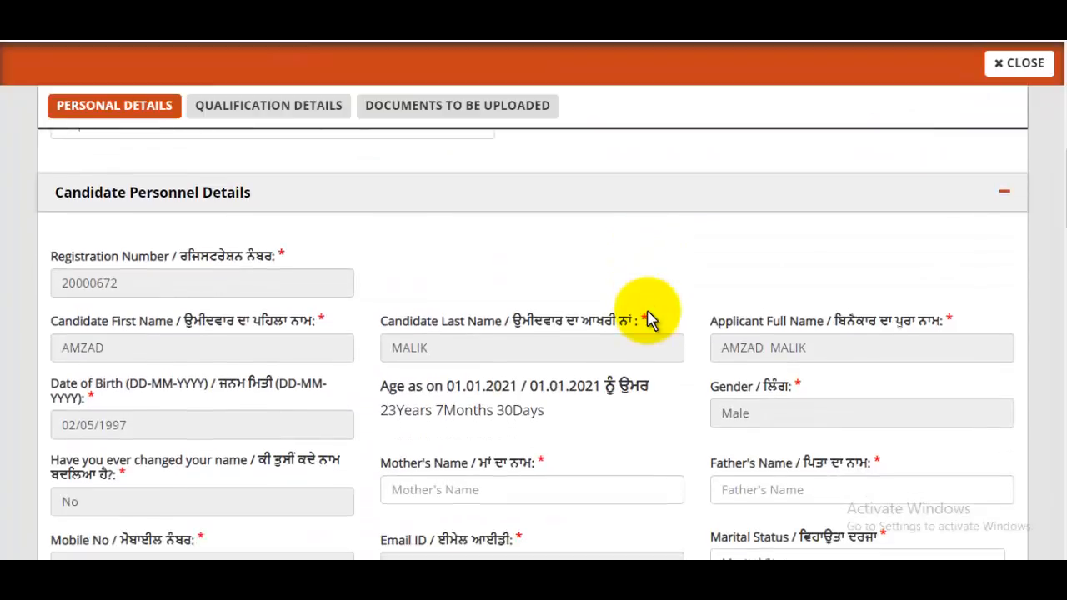
pyautogui.scroll(1, 650, 316)
pyautogui.click(136, 202)
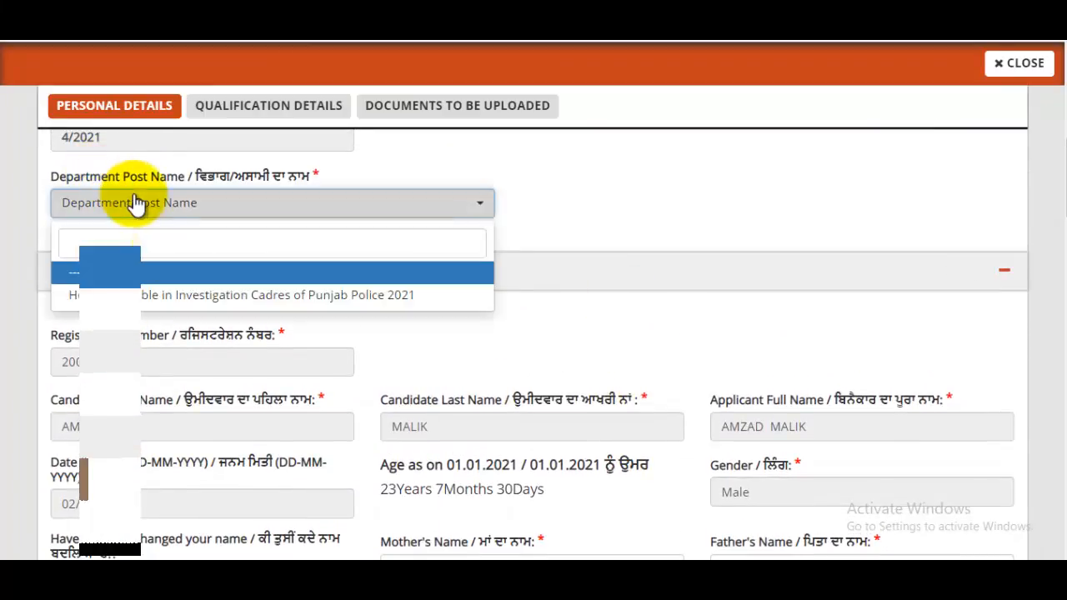
pyautogui.click(136, 295)
# - Enter the mother's name and father's name in Personal Details
pyautogui.scroll(-2, 470, 270)
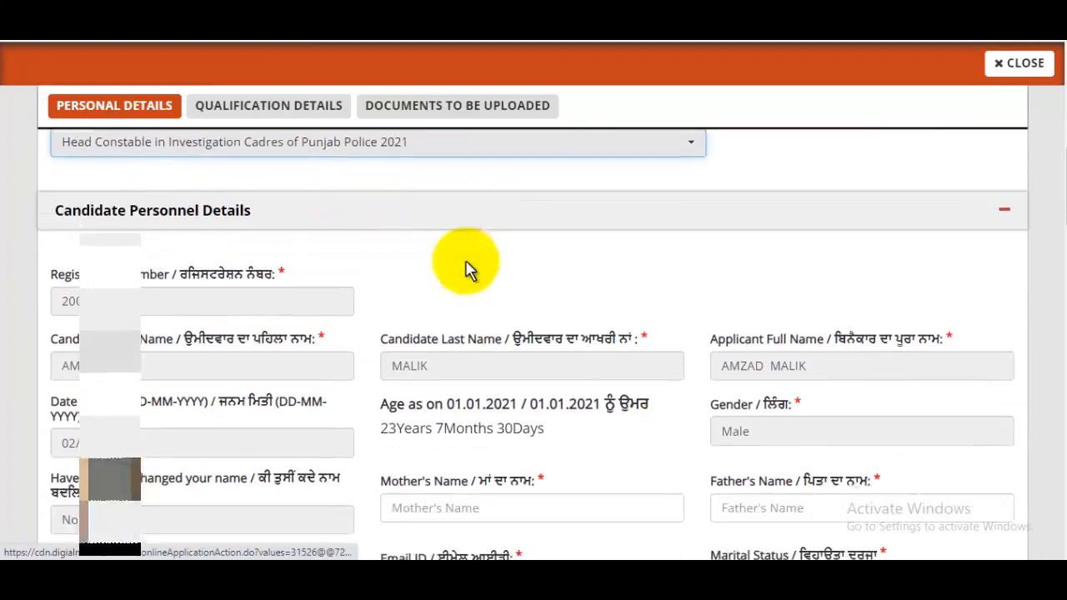
pyautogui.scroll(-1, 468, 264)
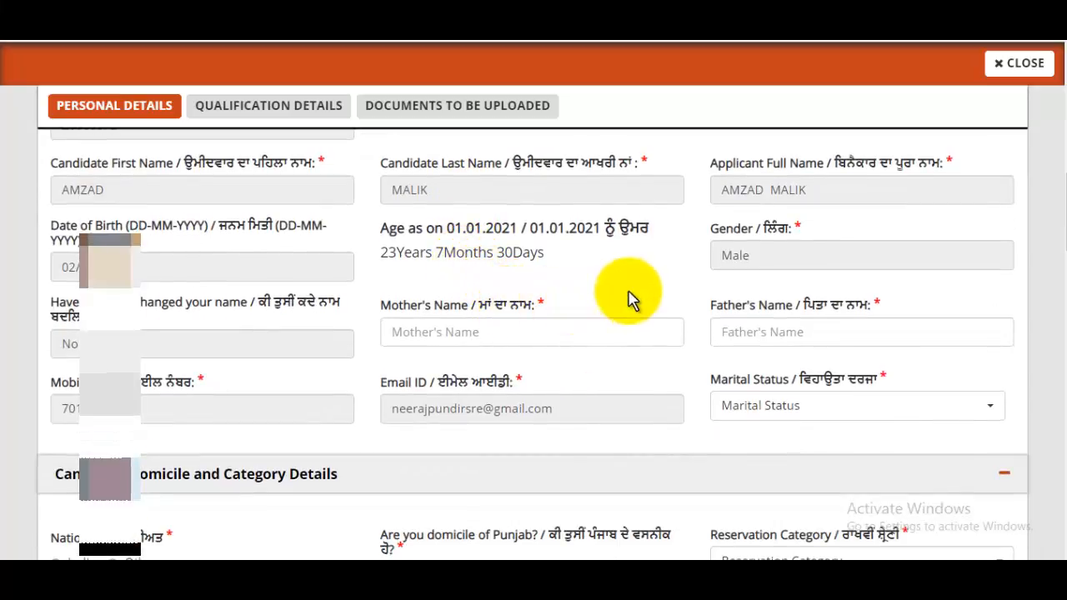
pyautogui.click(497, 327)
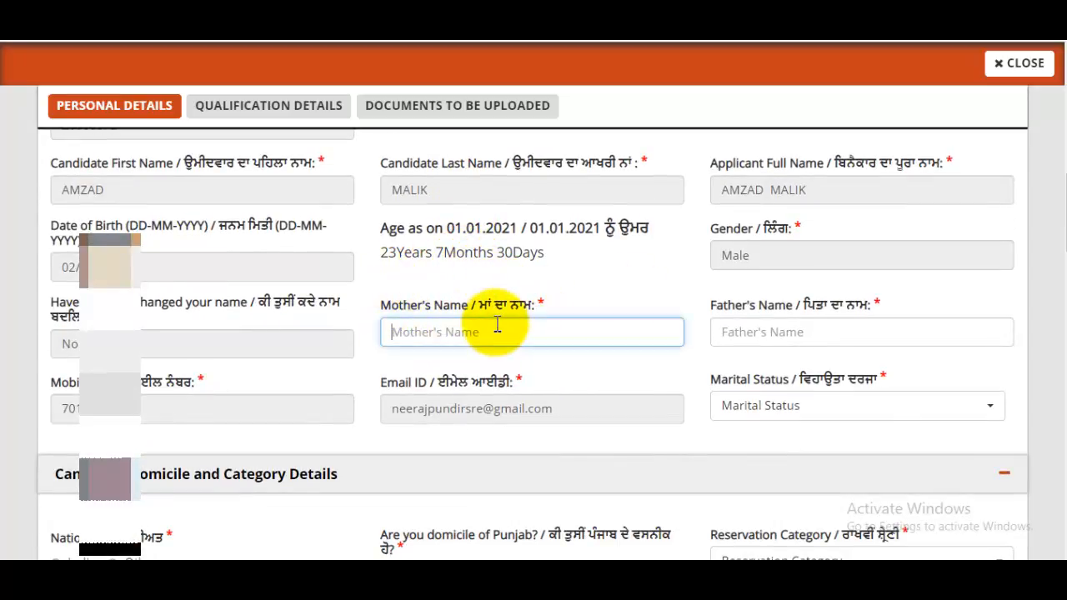
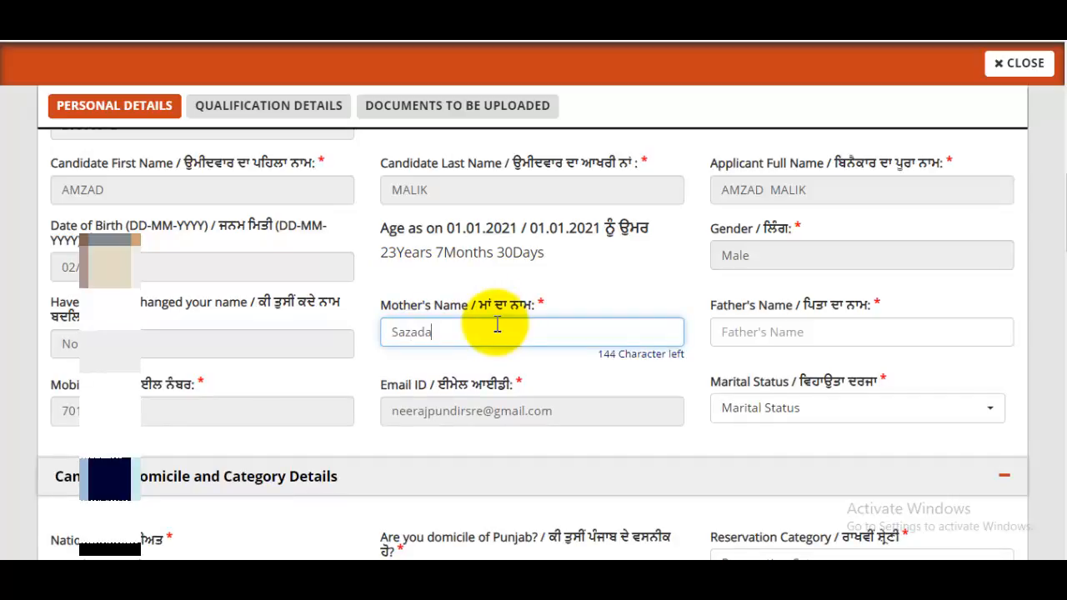
pyautogui.click(783, 332)
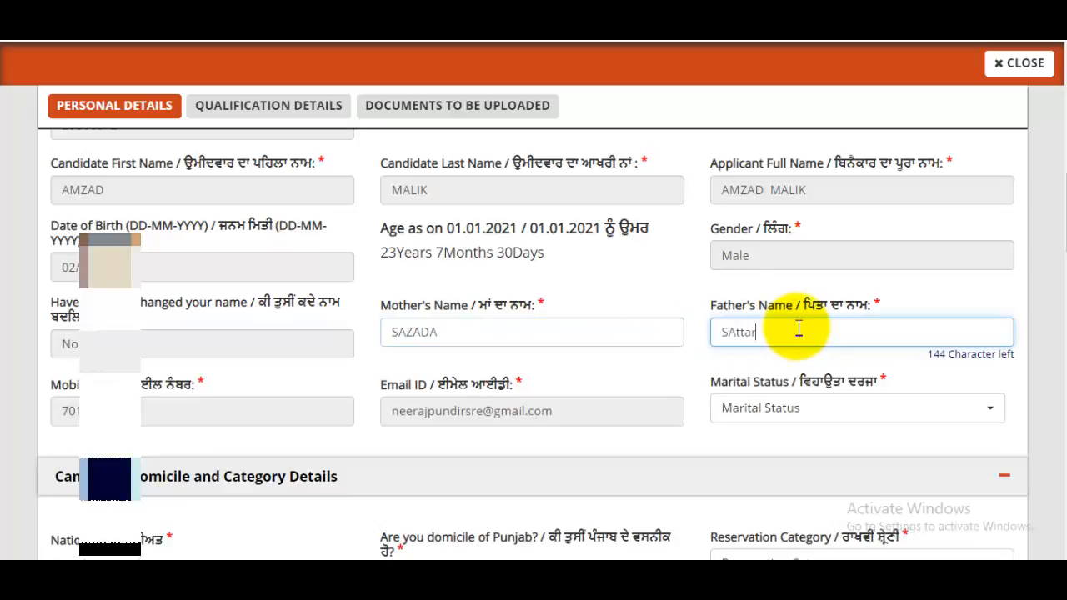
pyautogui.click(892, 399)
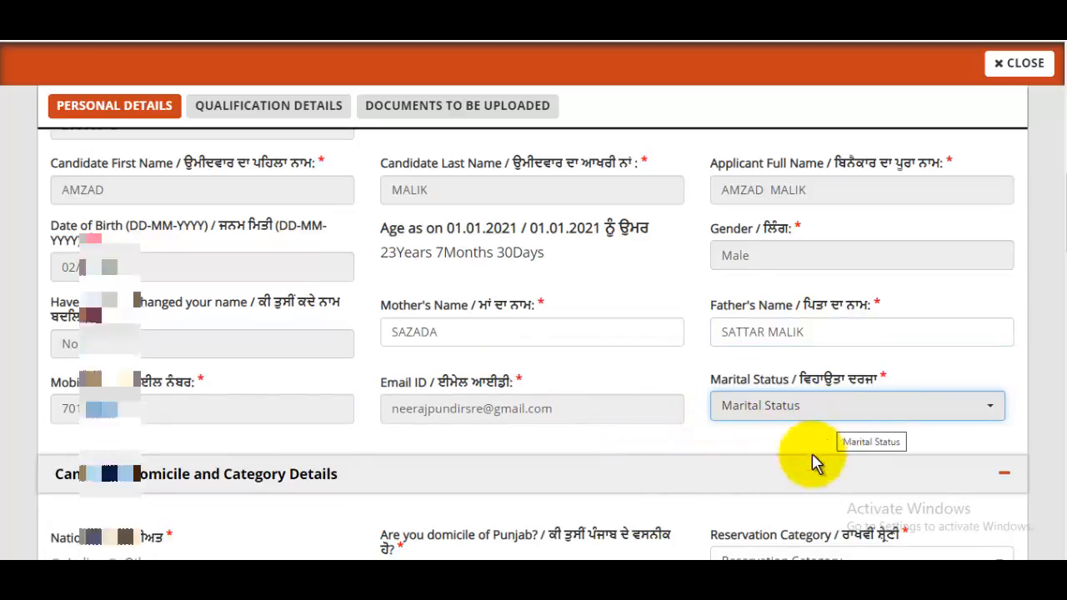
pyautogui.scroll(-4, 811, 453)
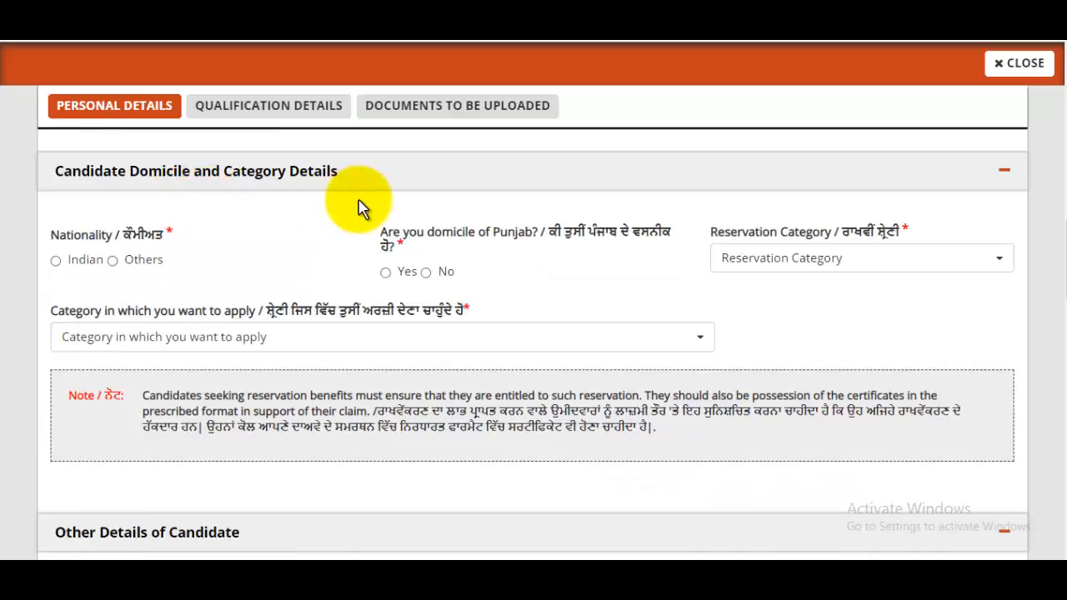
# - Set nationality to Indian, Punjab domicile to Yes, and General (UR) for reservation and category
pyautogui.click(56, 261)
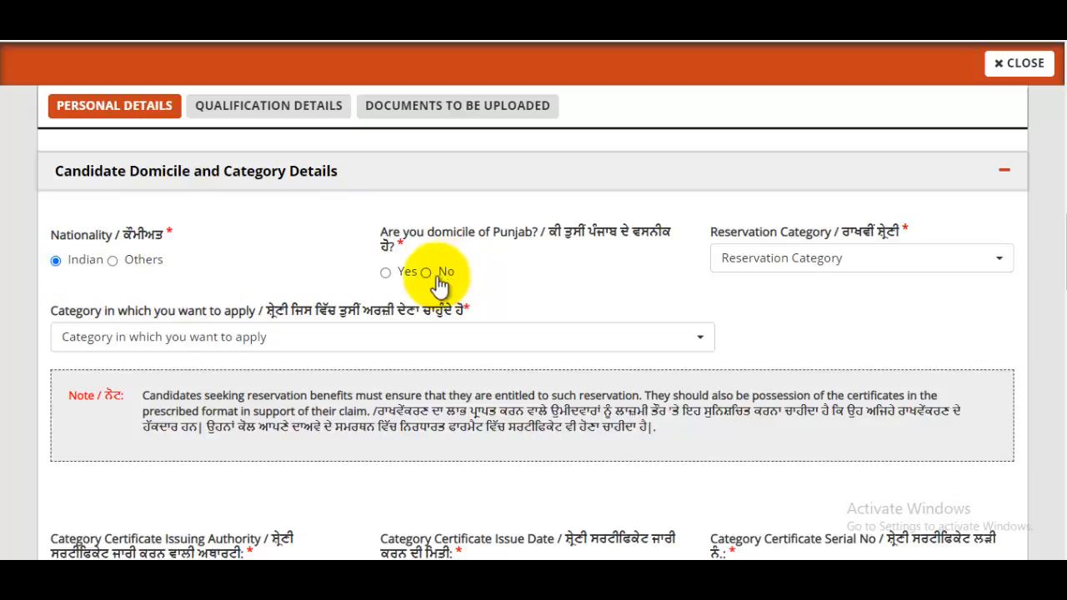
pyautogui.click(385, 272)
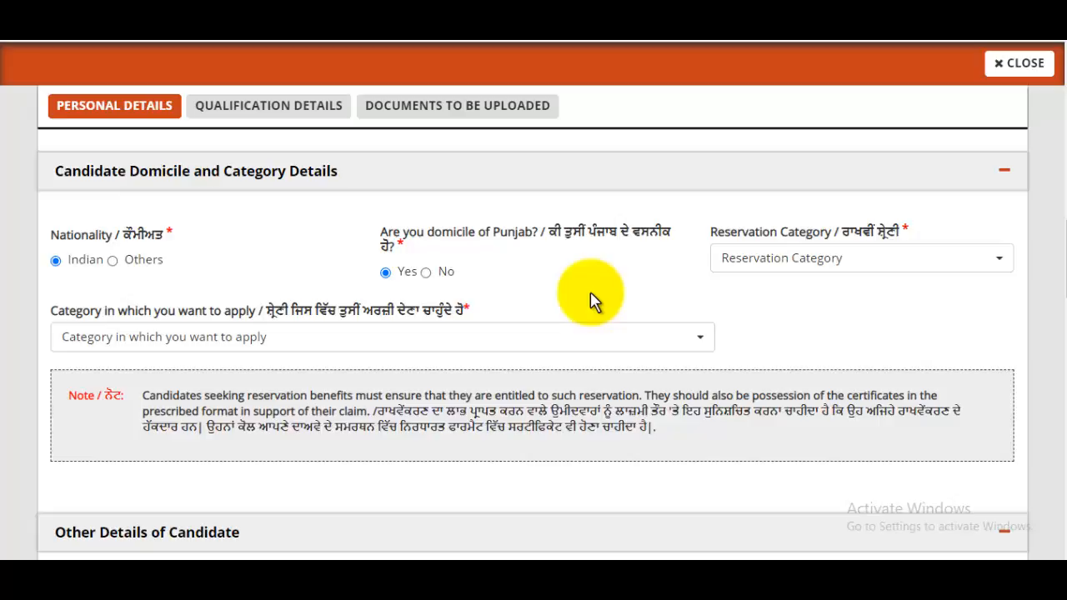
pyautogui.click(826, 260)
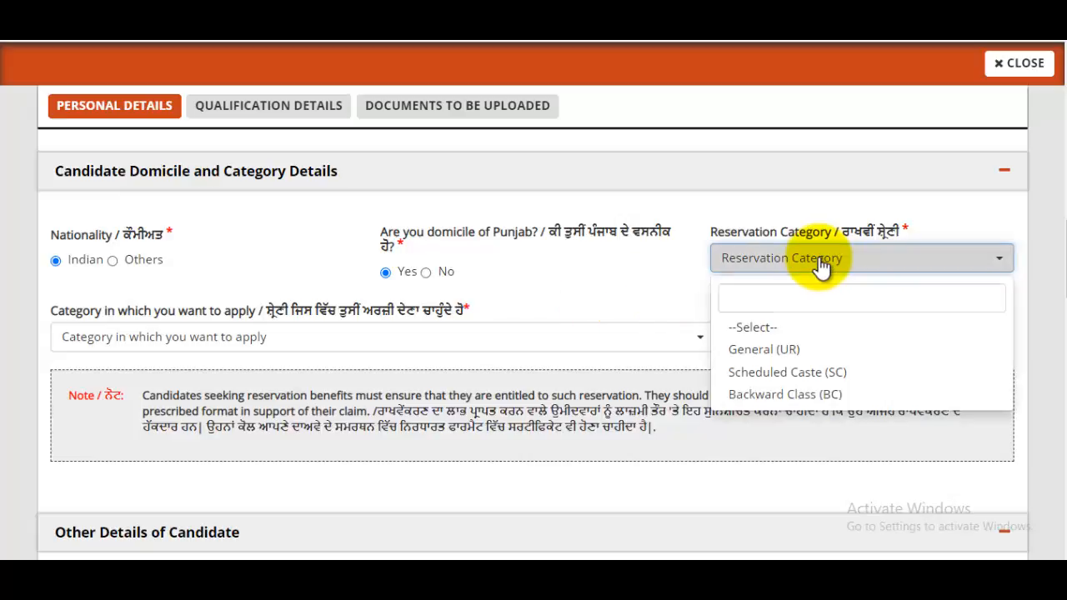
pyautogui.click(781, 355)
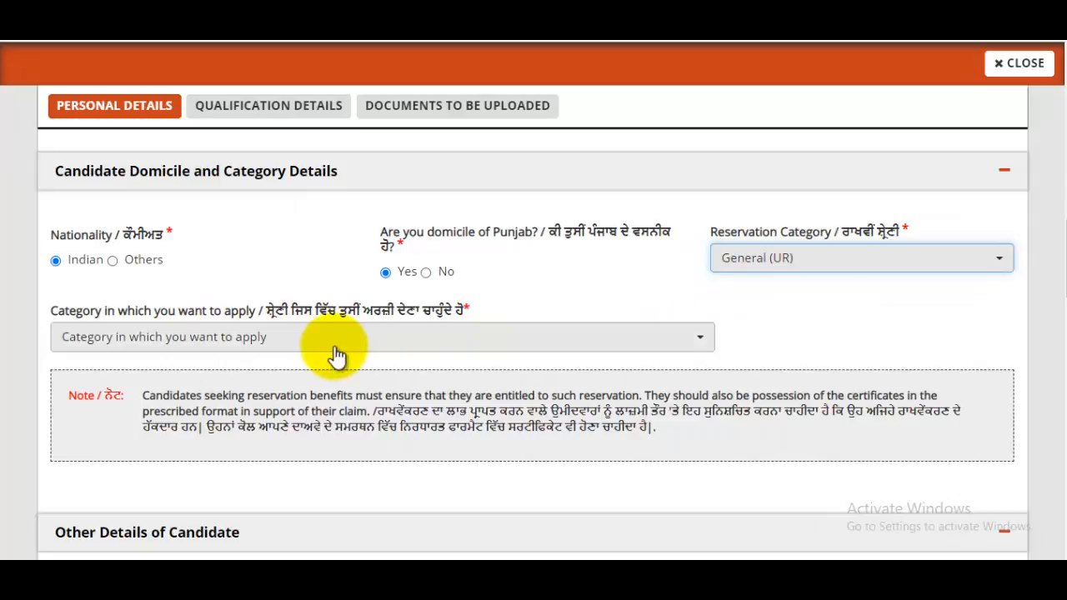
pyautogui.click(242, 358)
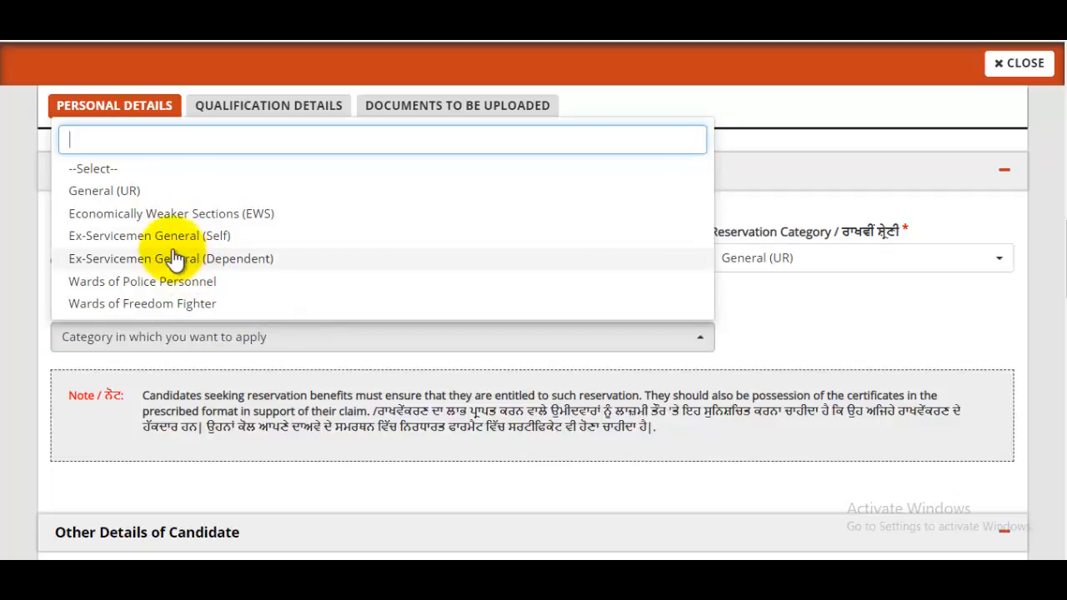
pyautogui.click(100, 193)
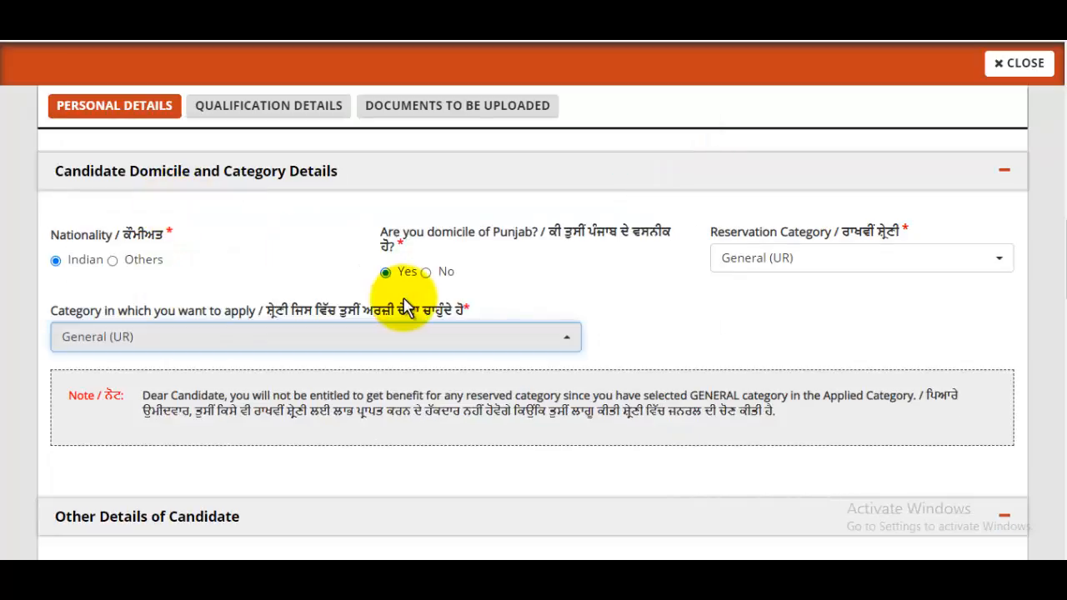
pyautogui.scroll(-4, 405, 306)
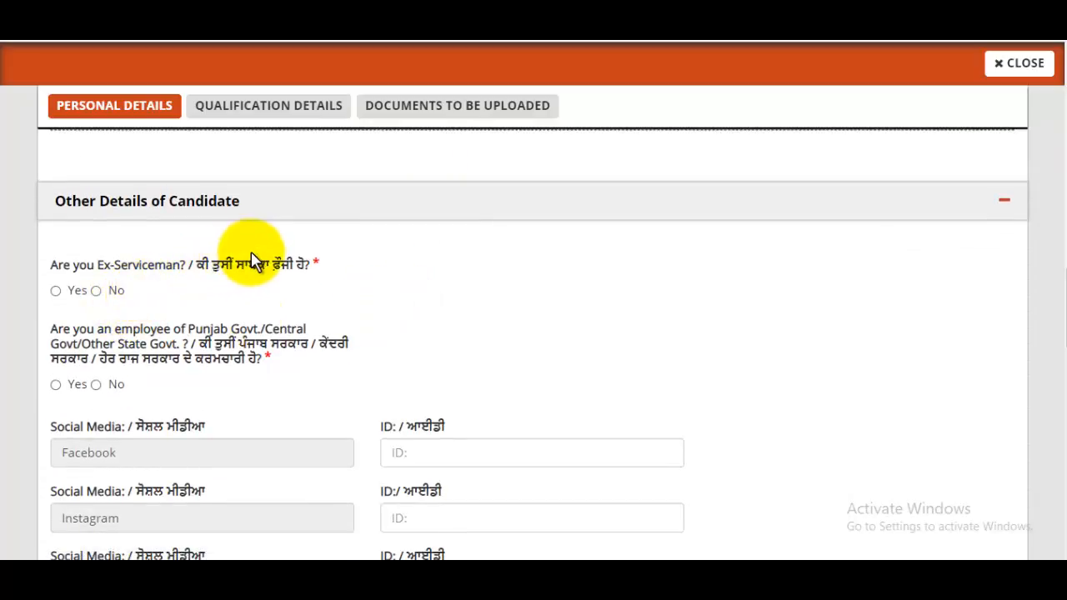
# - Answer No to ex-serviceman and government employee, leaving Facebook and Instagram IDs blank
pyautogui.click(99, 292)
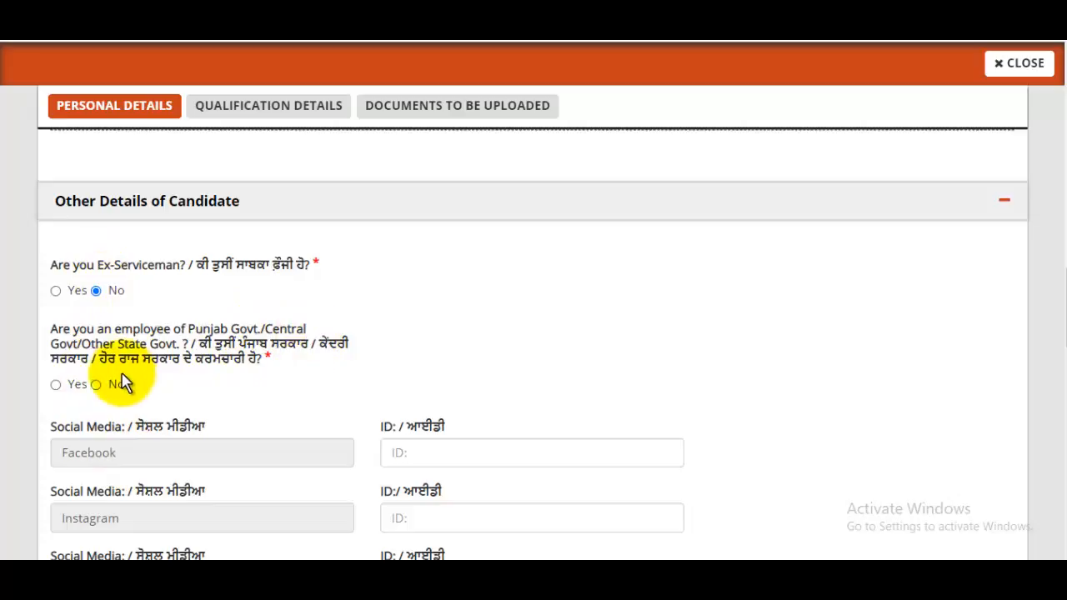
pyautogui.click(96, 385)
pyautogui.scroll(-2, 483, 341)
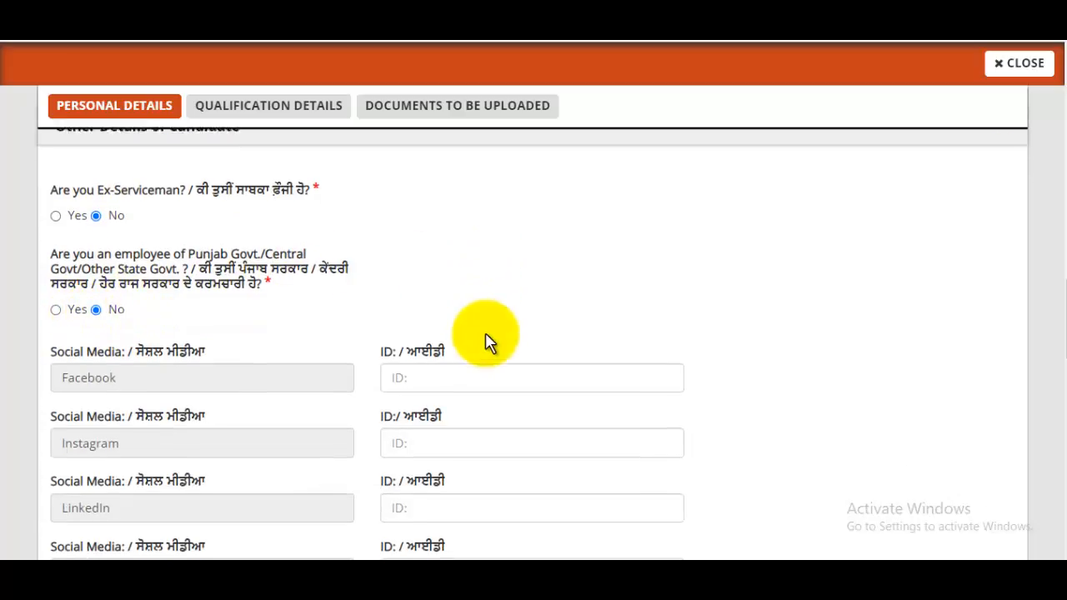
pyautogui.scroll(-3, 487, 341)
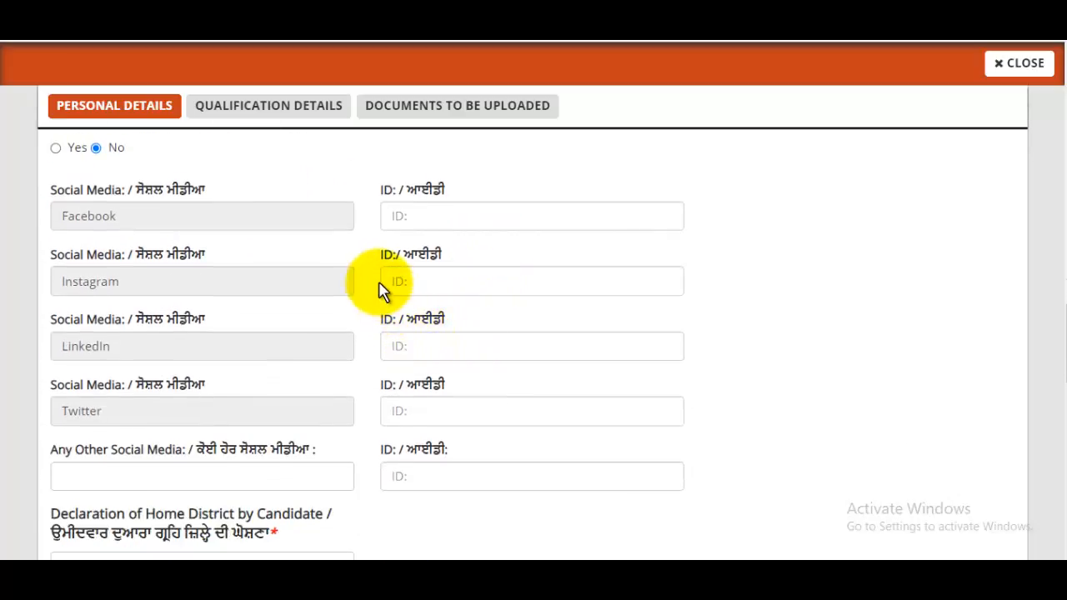
pyautogui.click(435, 215)
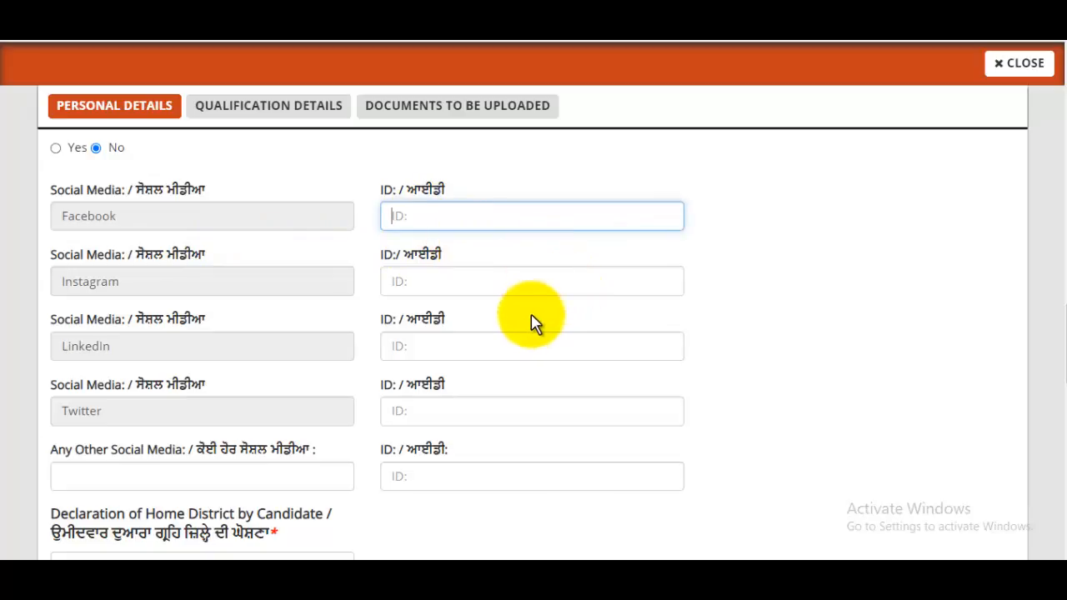
pyautogui.click(426, 282)
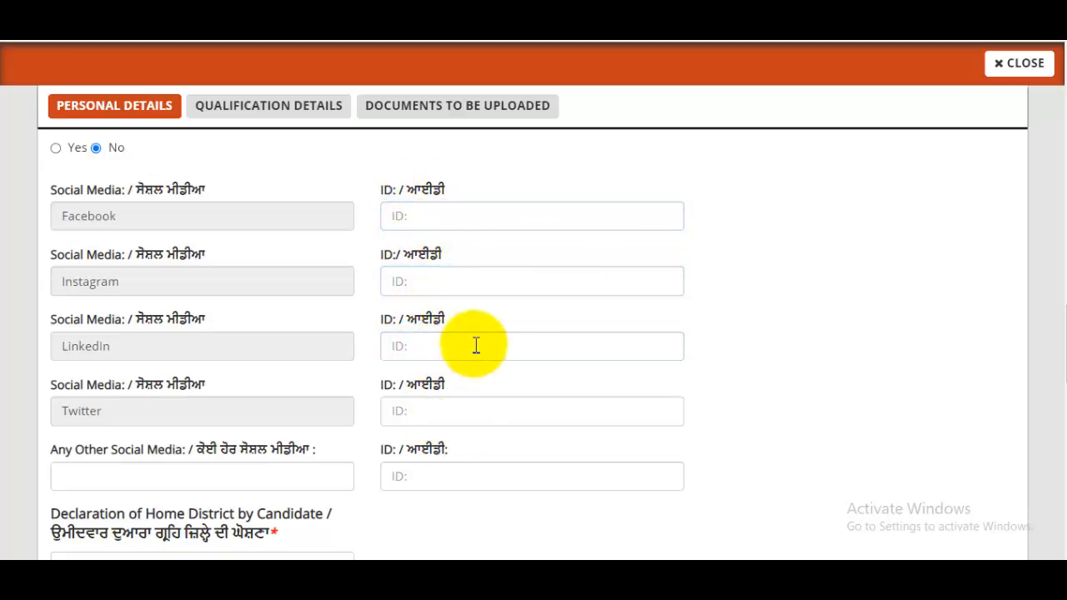
pyautogui.scroll(-1, 477, 348)
# - Choose Amritsar as home district and enter the visible identification mark
pyautogui.scroll(-2, 500, 334)
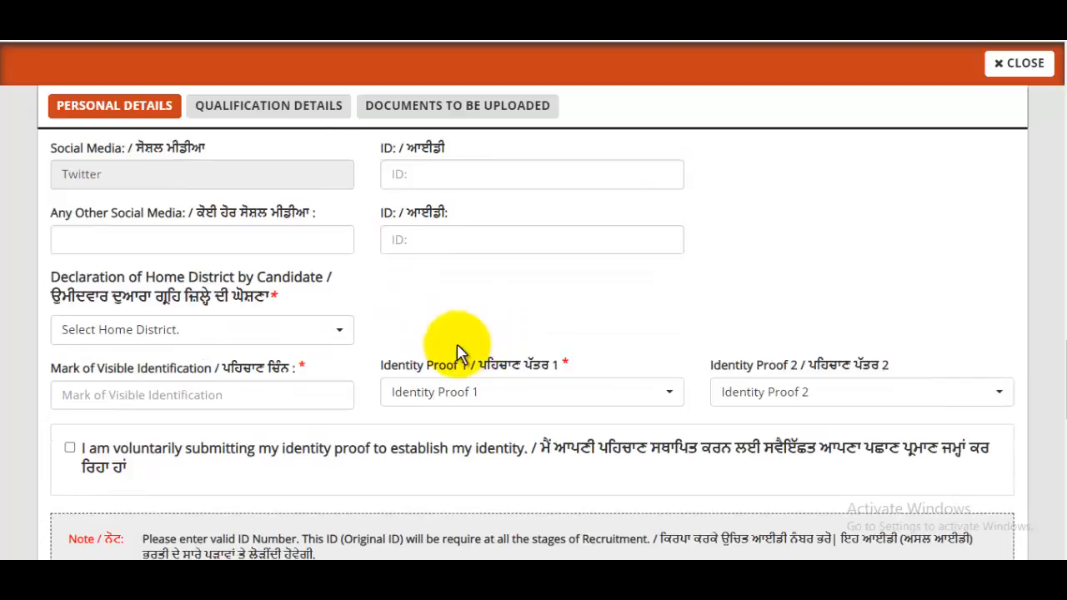
pyautogui.click(292, 333)
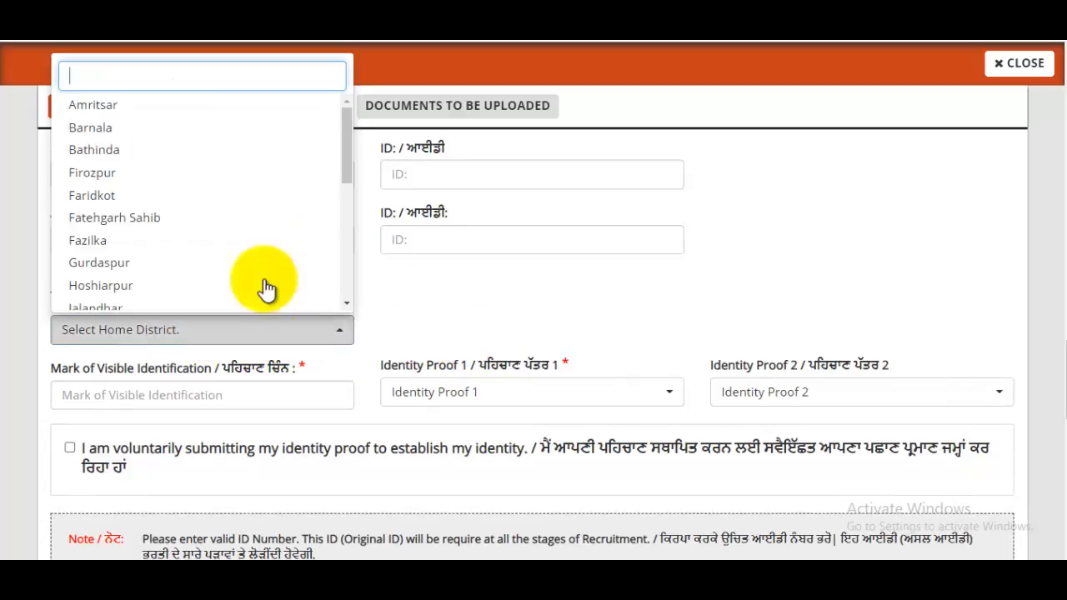
pyautogui.click(93, 105)
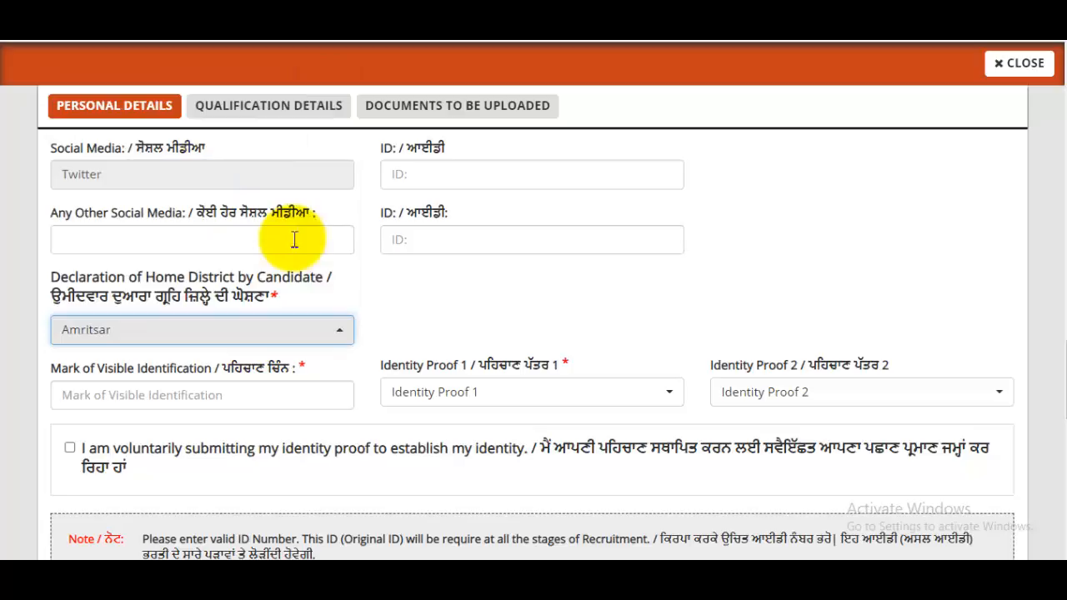
pyautogui.click(182, 397)
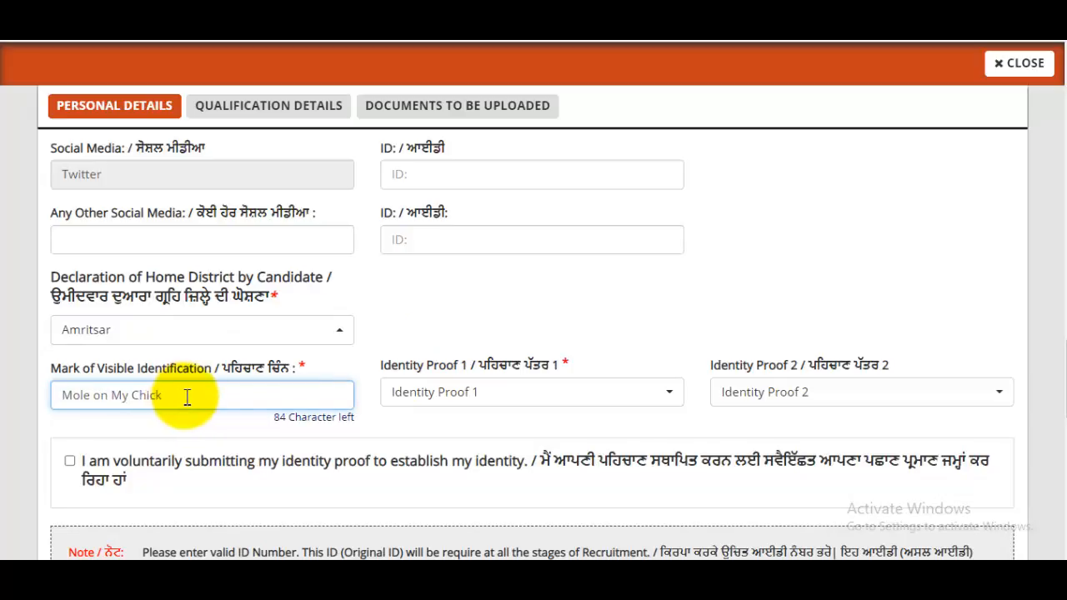
# - Choose Aadhaar Card as Identity Proof 1 and tick the voluntary submission consent
pyautogui.click(490, 393)
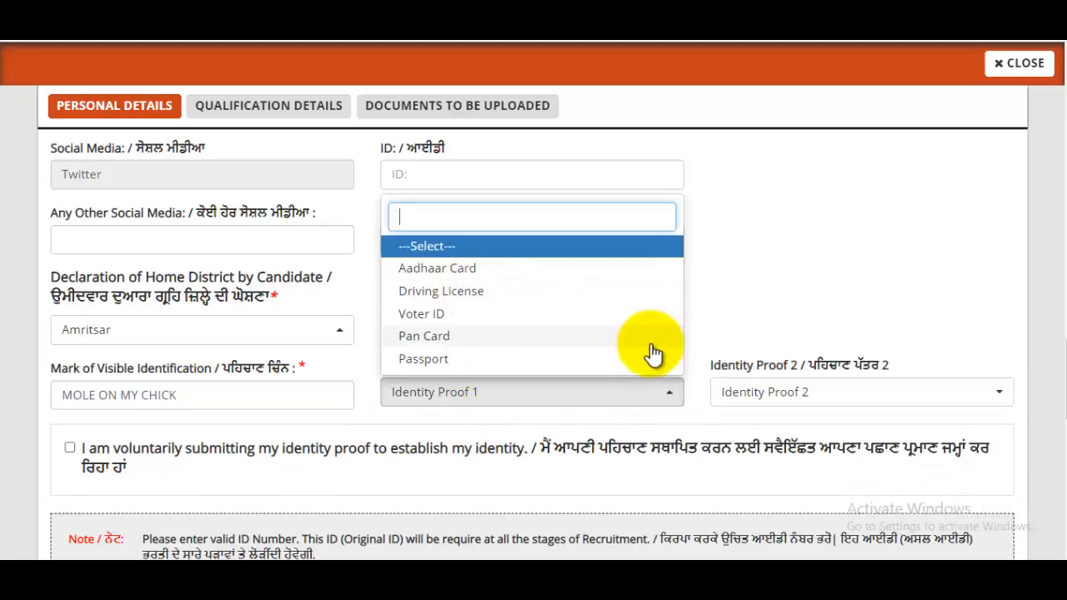
pyautogui.click(455, 274)
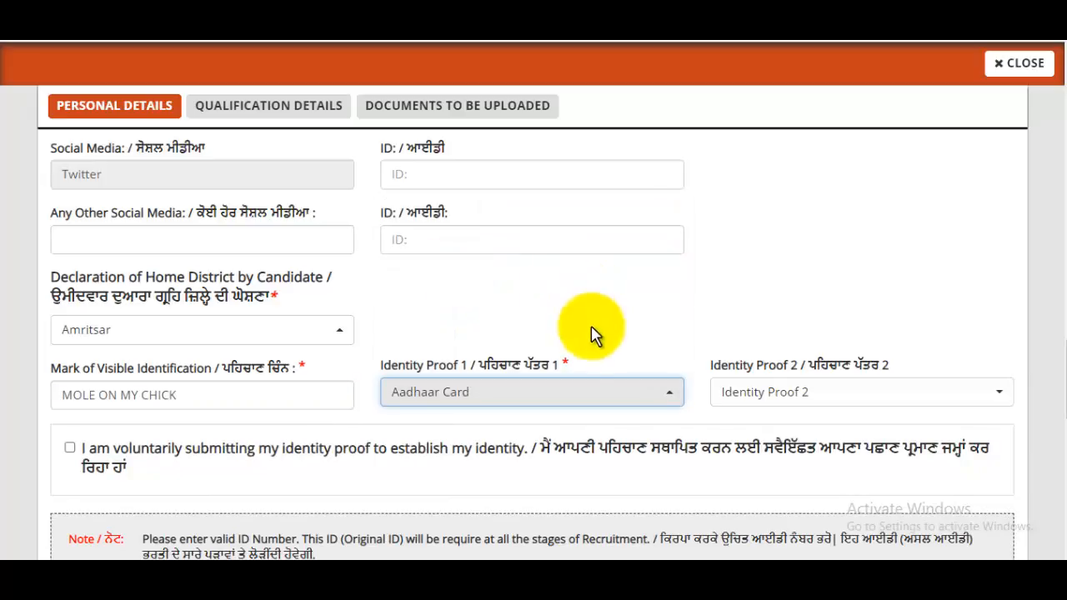
pyautogui.click(793, 402)
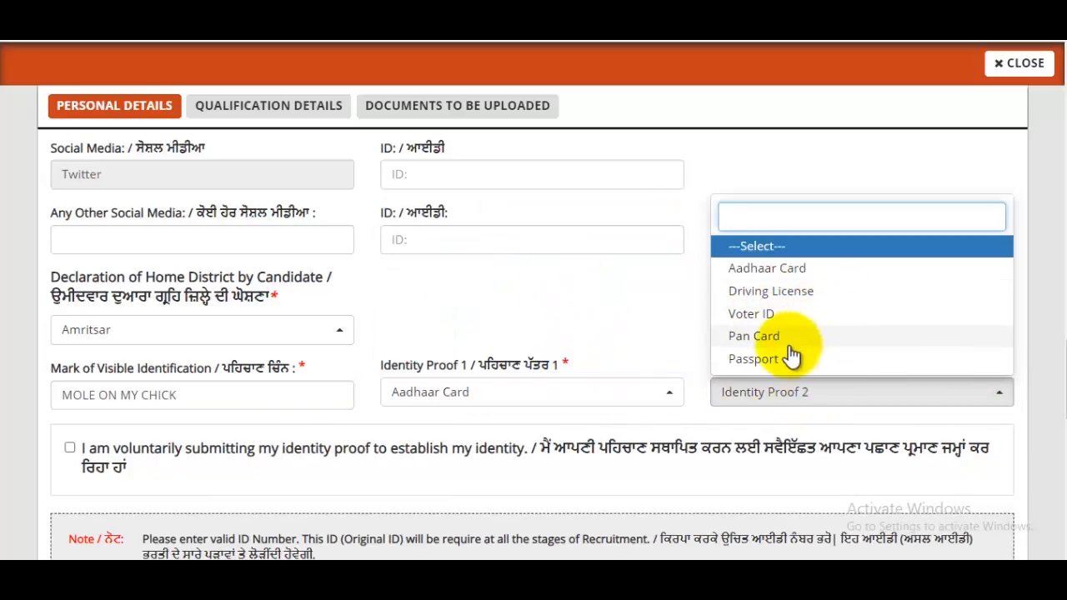
pyautogui.click(780, 248)
pyautogui.scroll(-2, 750, 342)
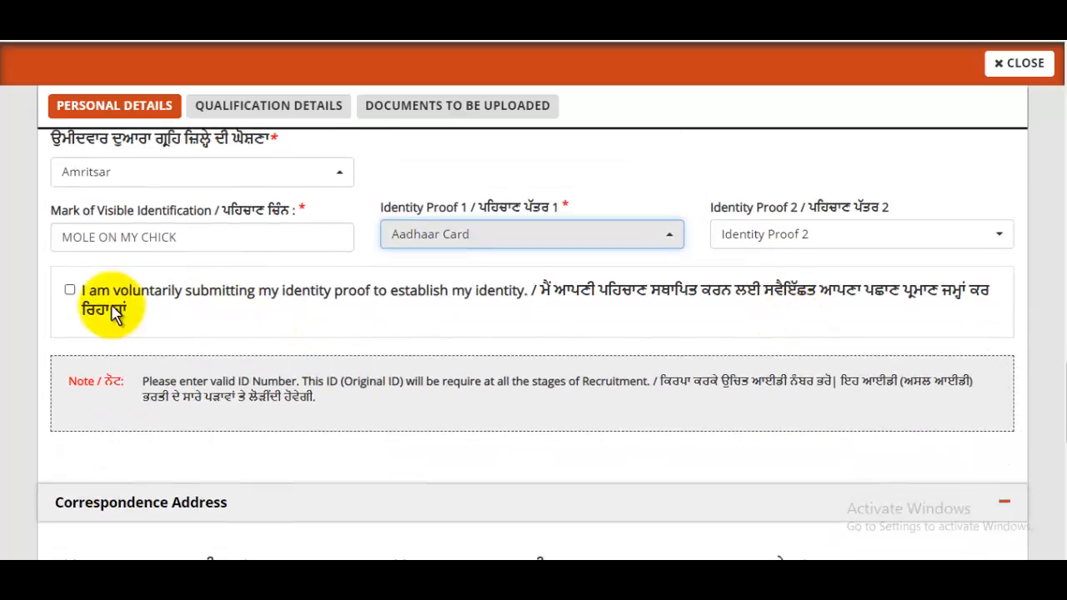
pyautogui.click(70, 291)
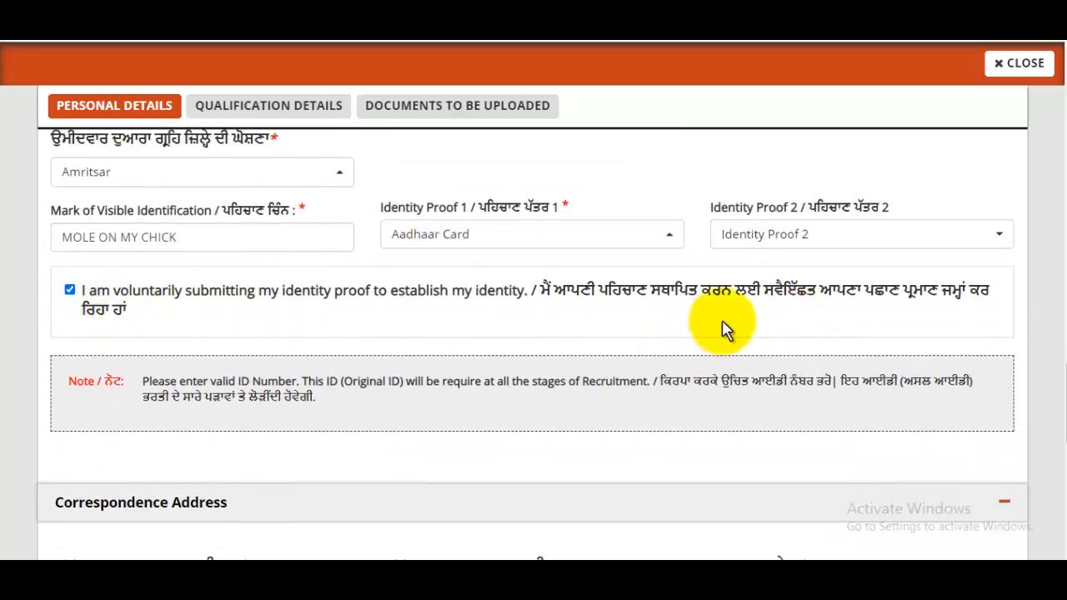
# - Begin typing the first correspondence address line
pyautogui.scroll(-5, 724, 329)
pyautogui.scroll(1, 724, 322)
pyautogui.click(230, 278)
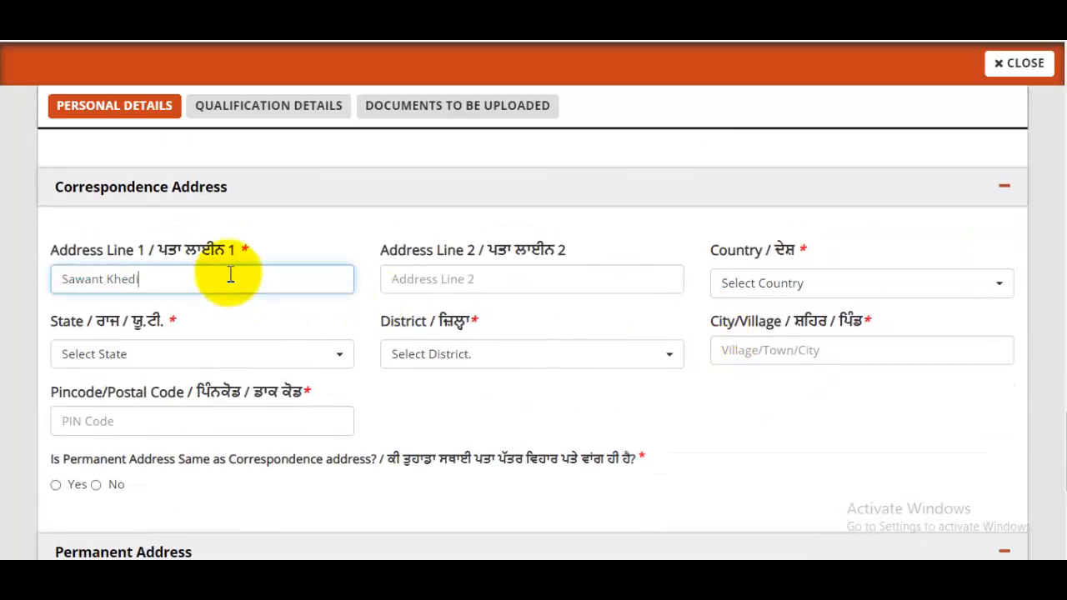
# - Enter the second address line and choose India as the country
pyautogui.click(475, 276)
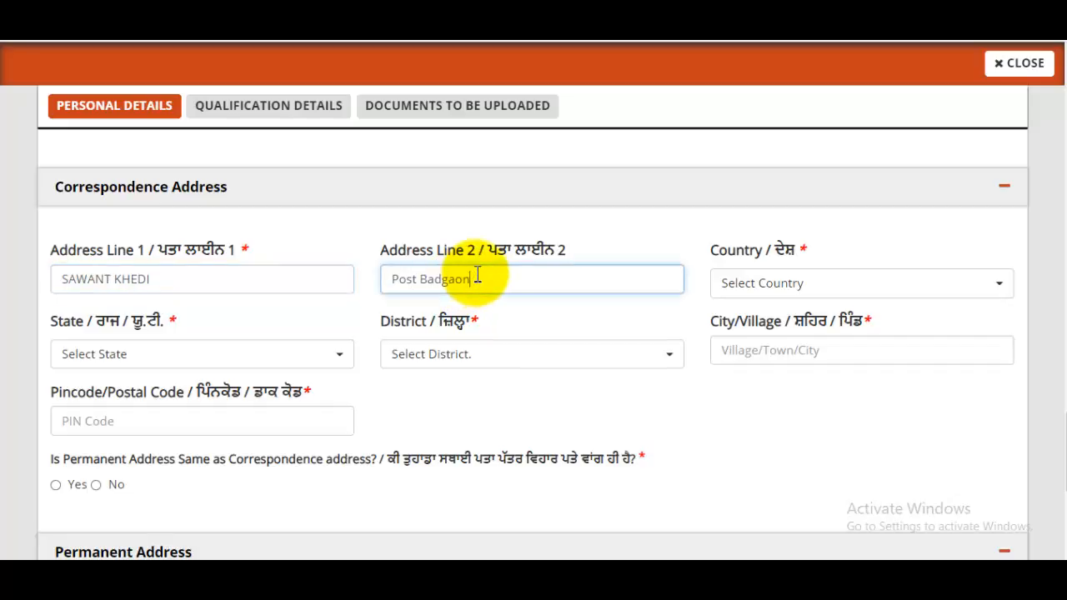
pyautogui.moveTo(419, 250); pyautogui.dragTo(489, 250)
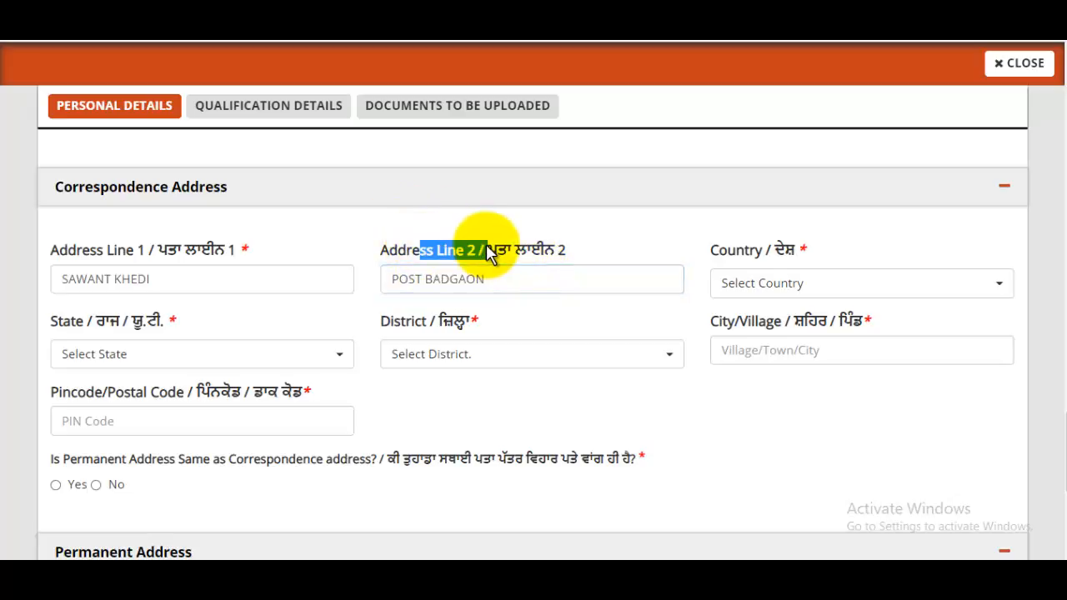
pyautogui.click(855, 288)
pyautogui.click(769, 374)
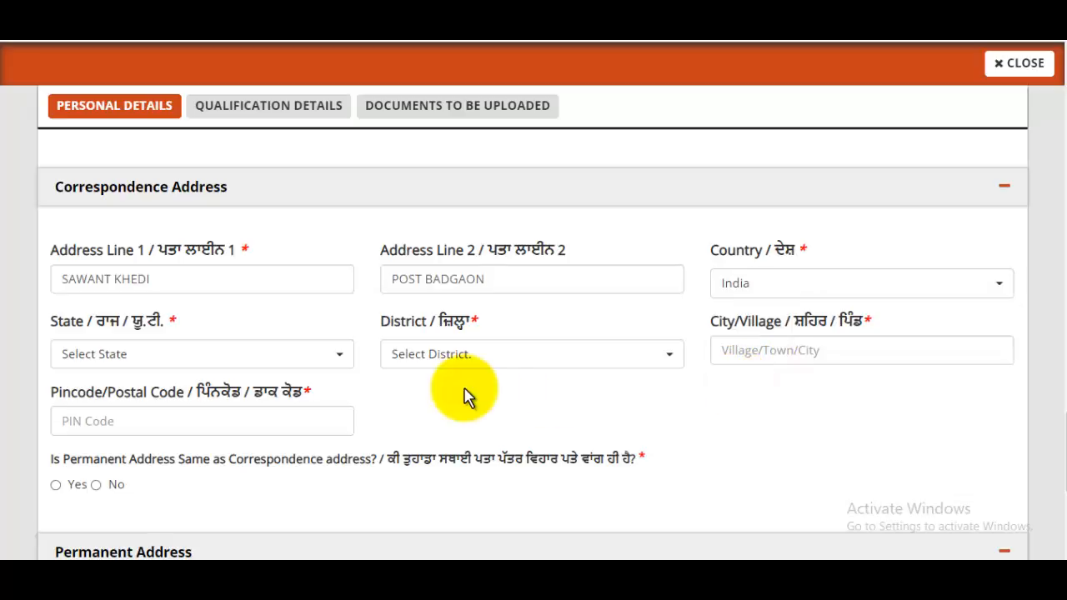
# - Choose Uttar Pradesh state and Saharanpur district, then enter city Saharanpur and the PIN code
pyautogui.click(101, 360)
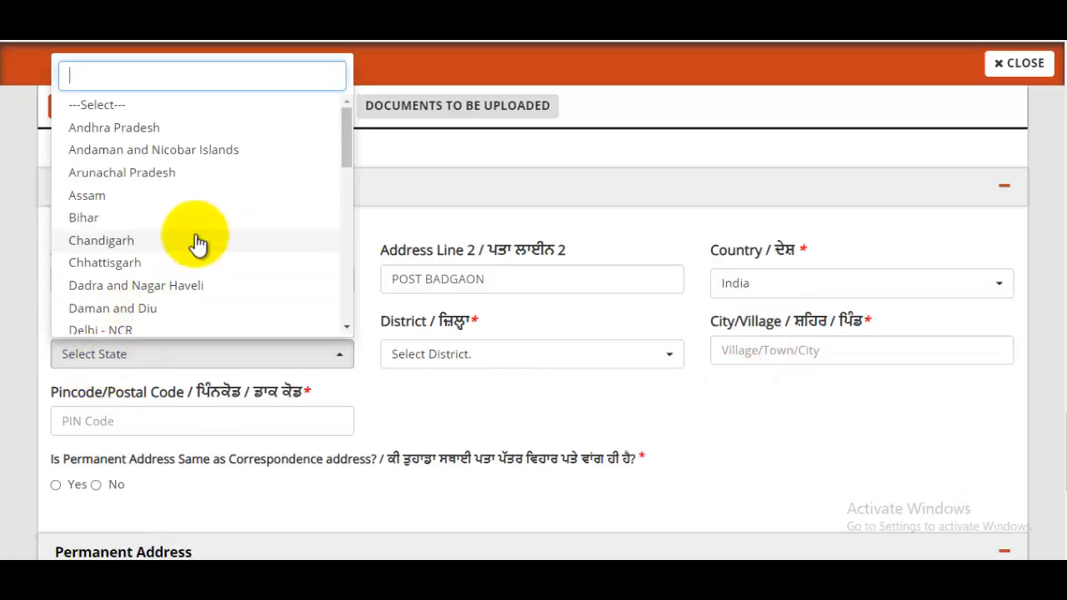
pyautogui.write('UTT')
pyautogui.click(132, 427)
pyautogui.click(495, 356)
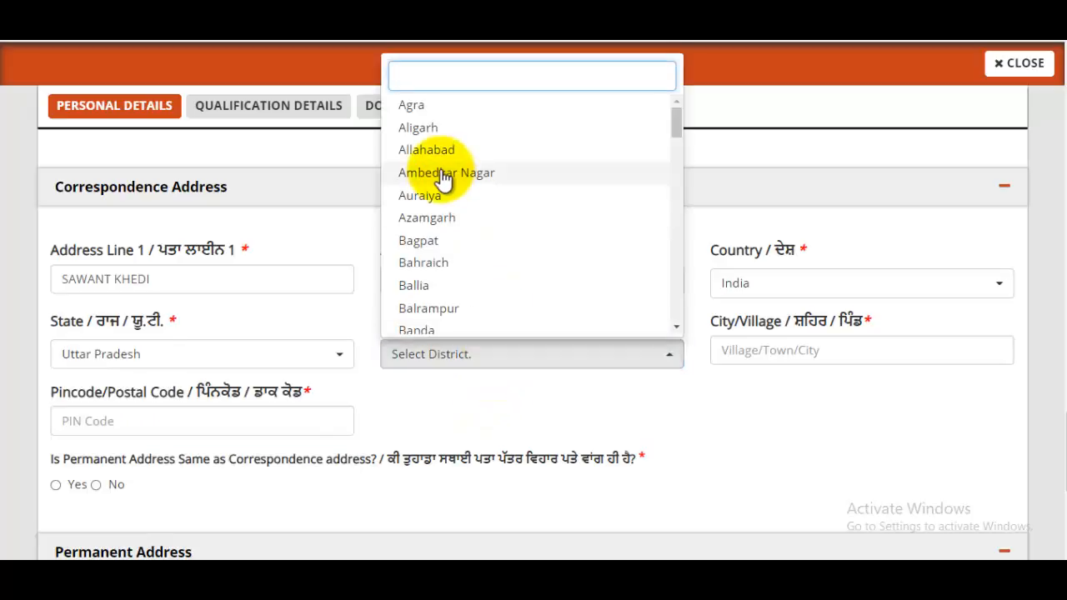
pyautogui.write('SAHA')
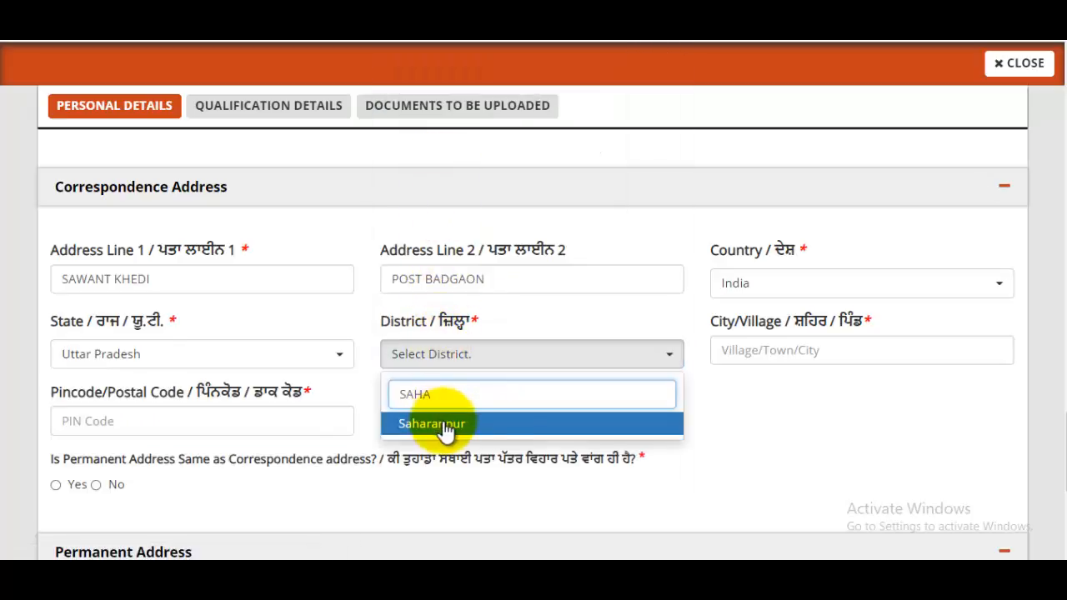
pyautogui.click(842, 352)
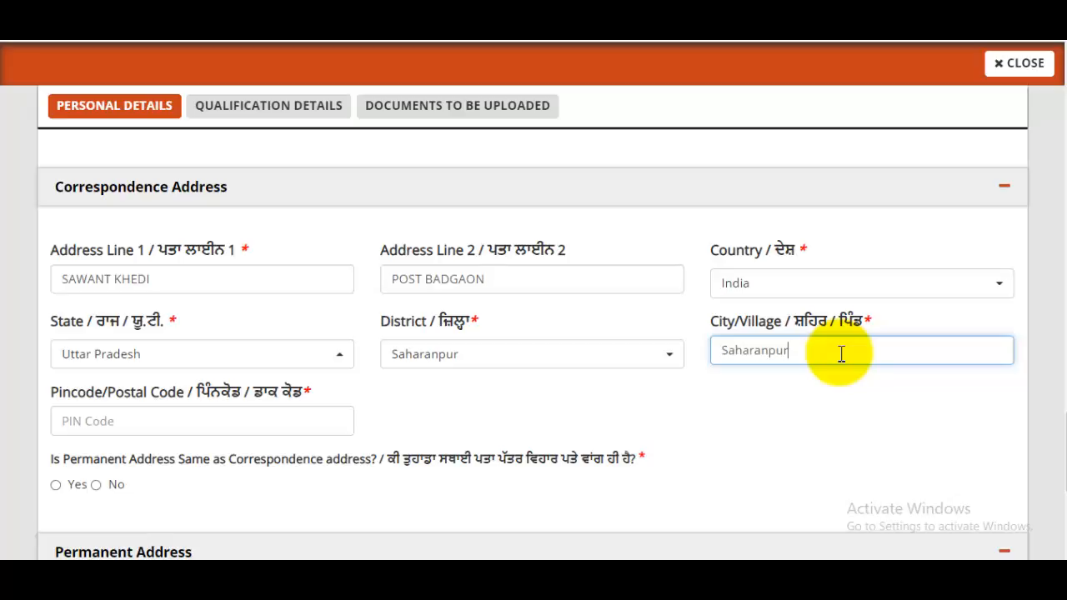
pyautogui.write('Saharanpur')
pyautogui.click(269, 425)
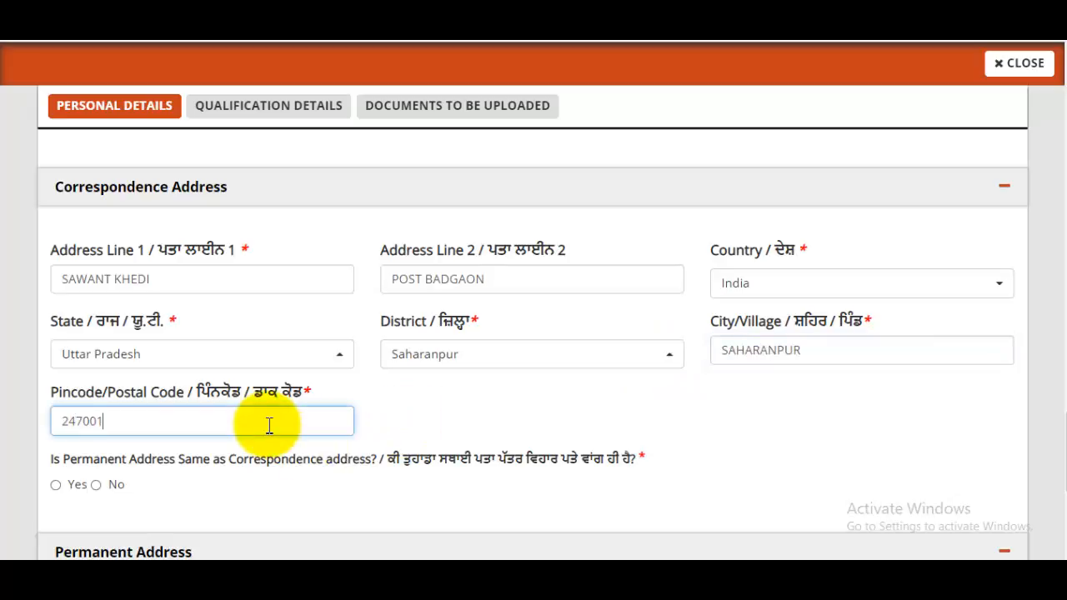
pyautogui.scroll(-3, 212, 304)
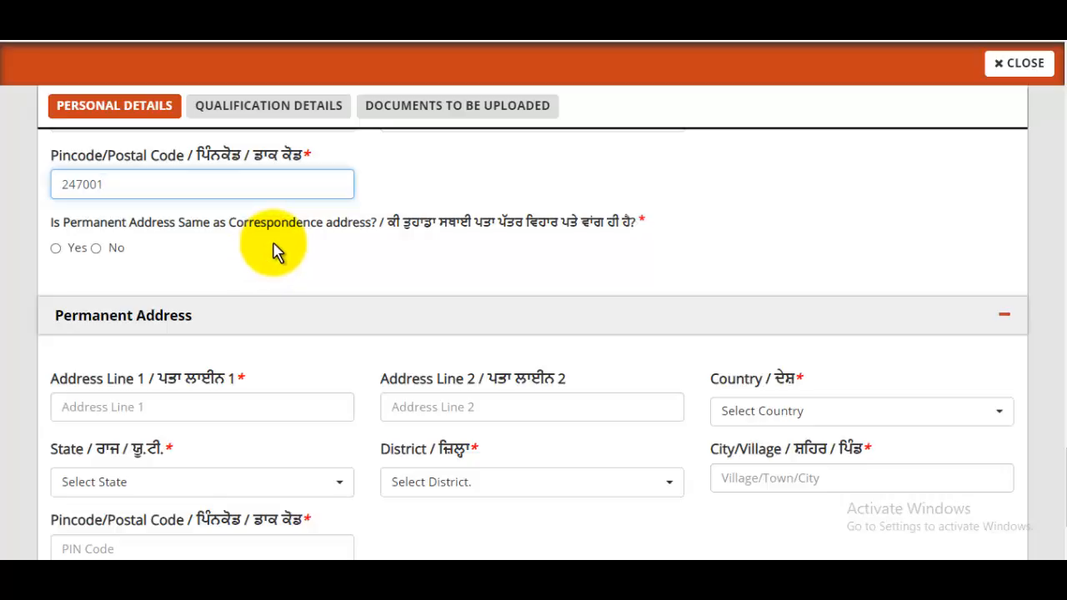
# - Answer Yes to 'Is Permanent Address Same as Correspondence address?' to copy the address
pyautogui.click(55, 248)
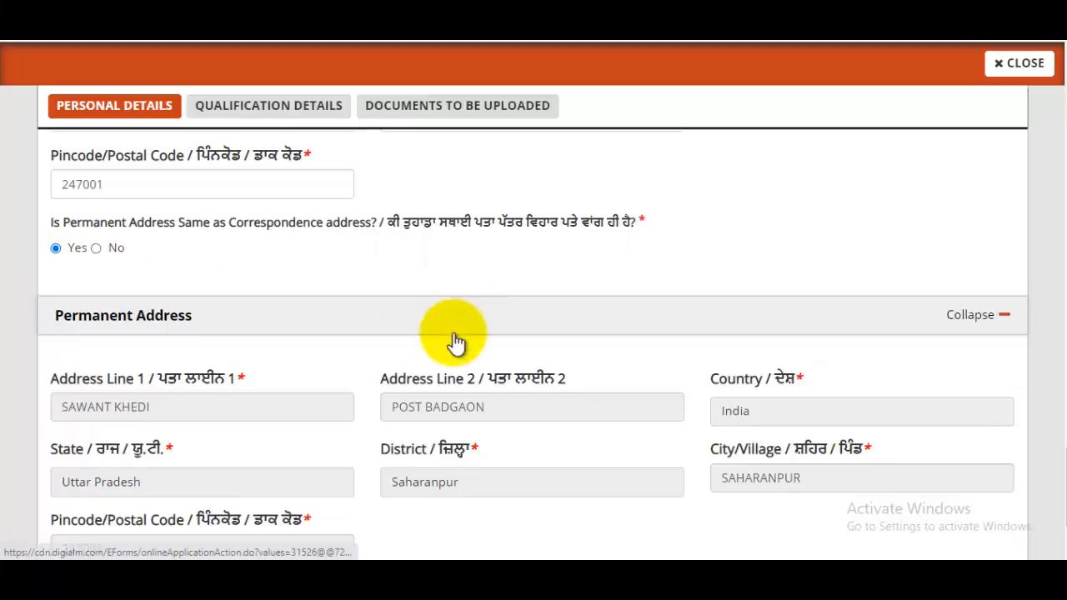
pyautogui.scroll(-3, 450, 333)
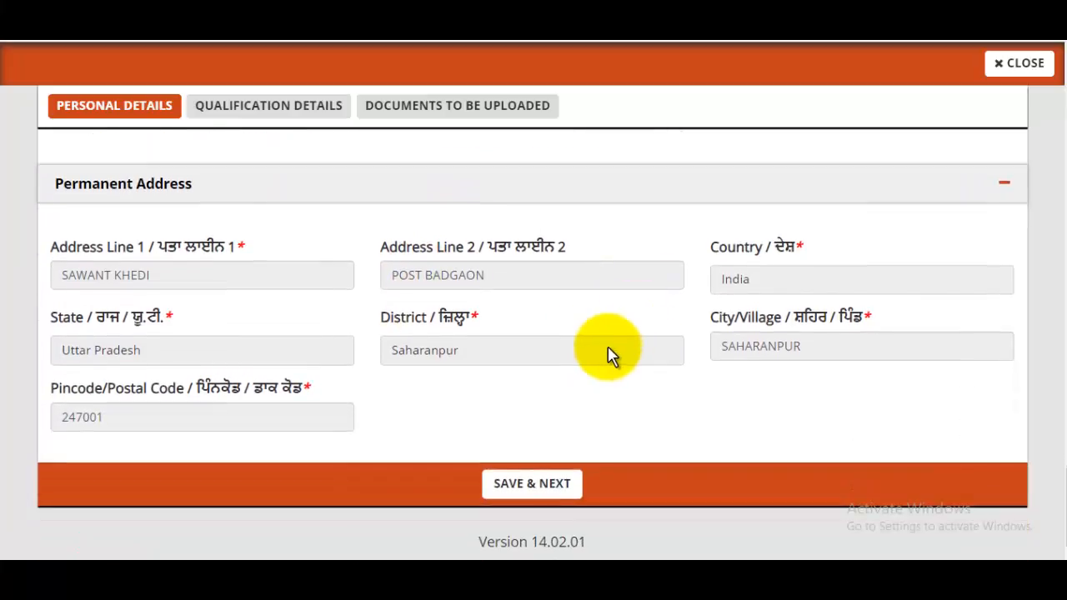
# - Save personal details, then fill in the 10th board (UP BOARD) and school name
pyautogui.click(543, 486)
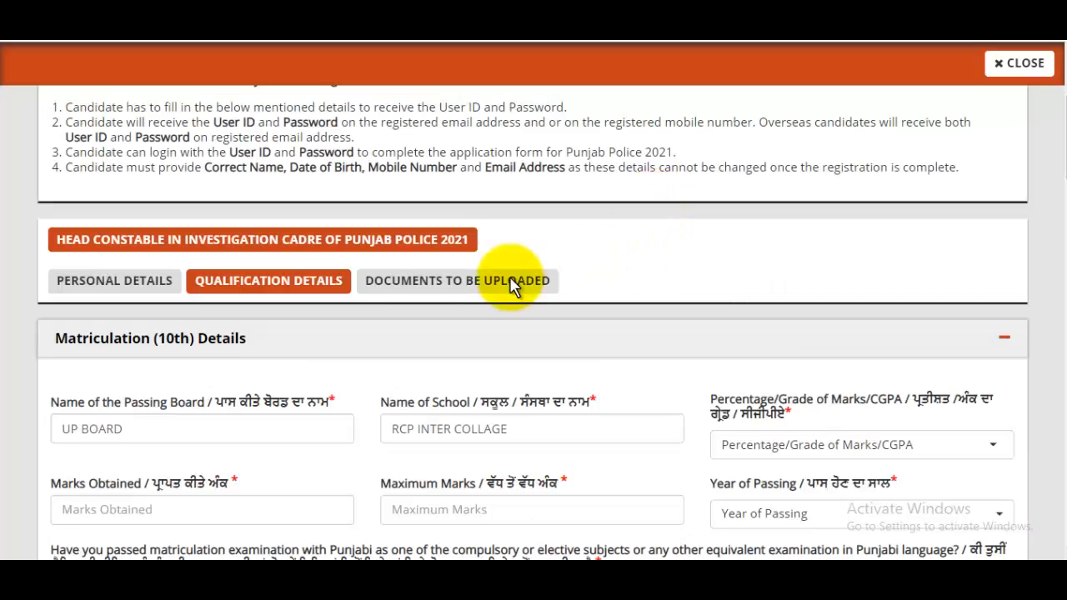
pyautogui.scroll(-2, 507, 283)
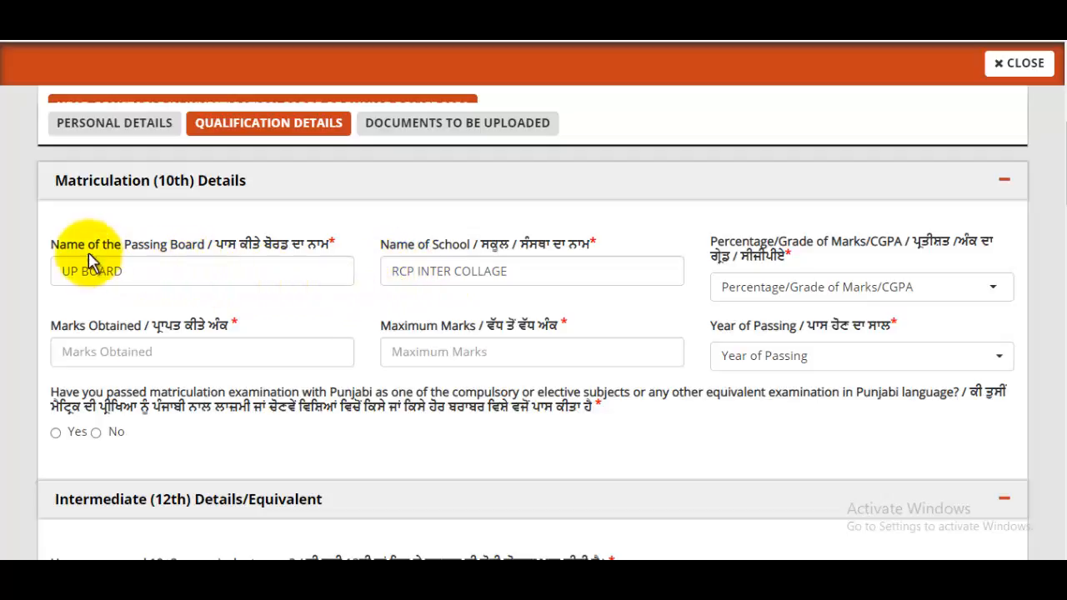
pyautogui.moveTo(180, 257); pyautogui.dragTo(178, 274)
pyautogui.click(176, 279)
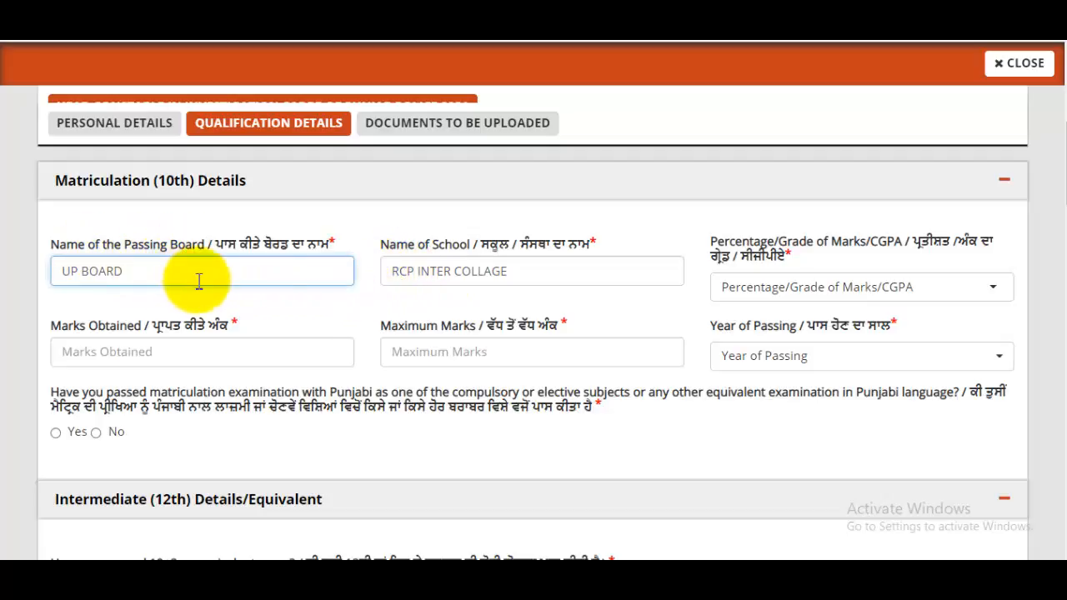
pyautogui.click(473, 271)
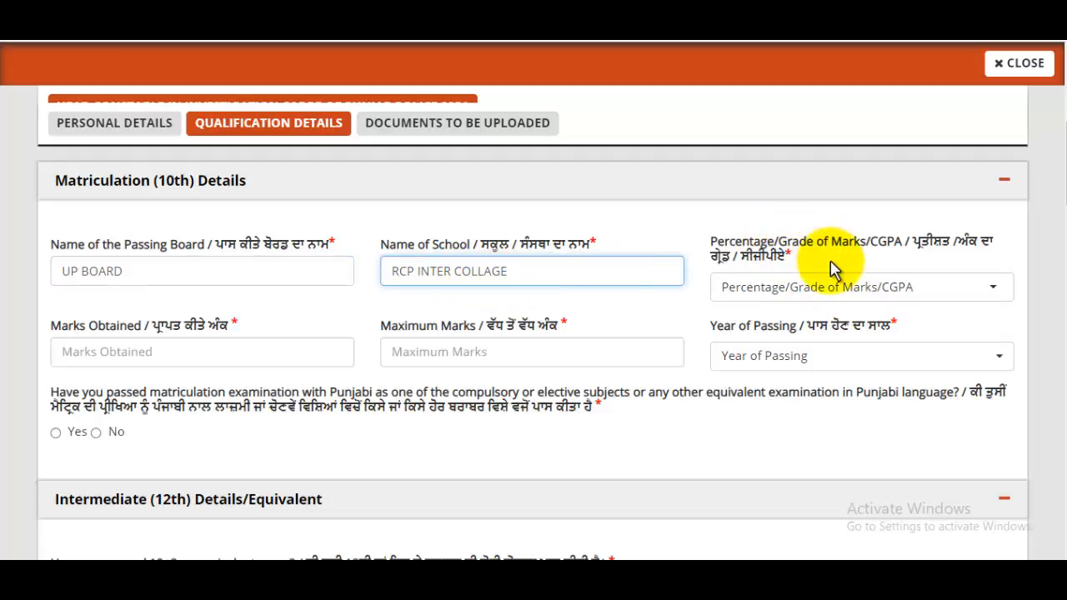
# - Report 10th marks as Percentage, 587 of 600 (97.83%), passed in 2011
pyautogui.click(874, 292)
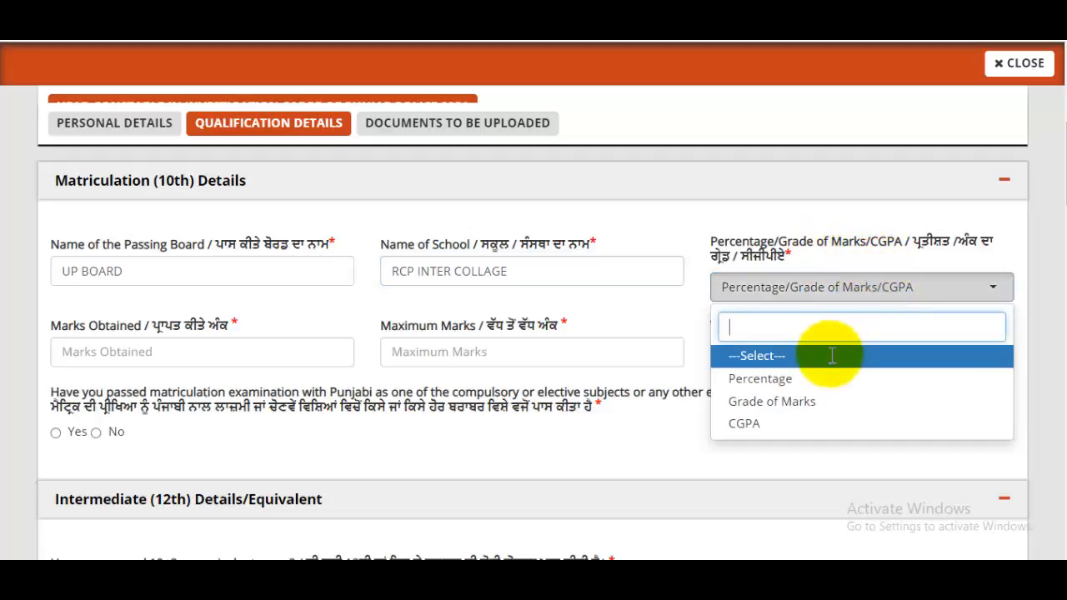
pyautogui.click(760, 380)
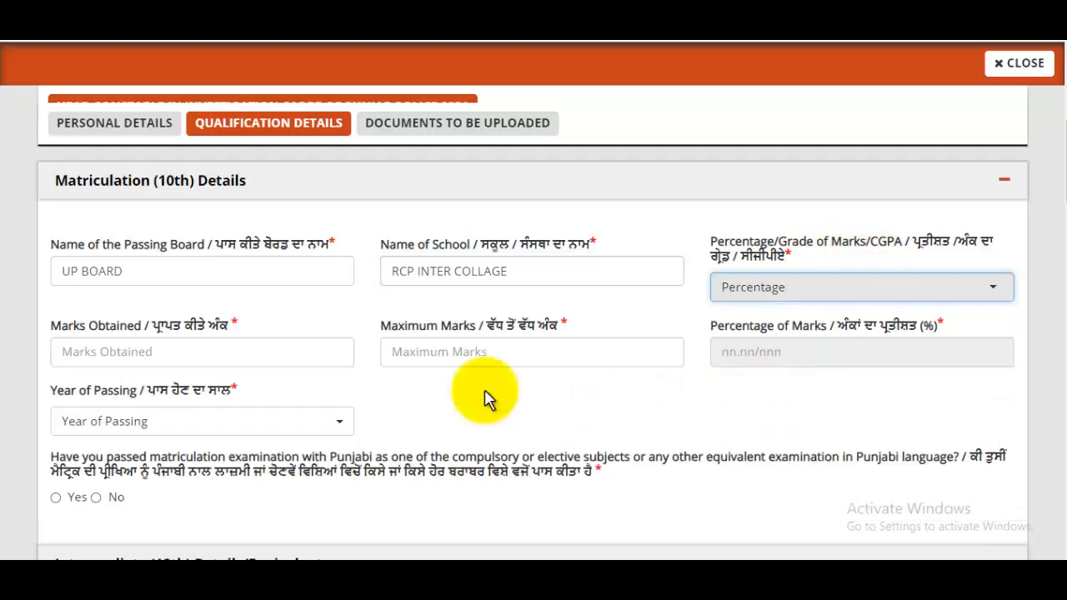
pyautogui.click(202, 359)
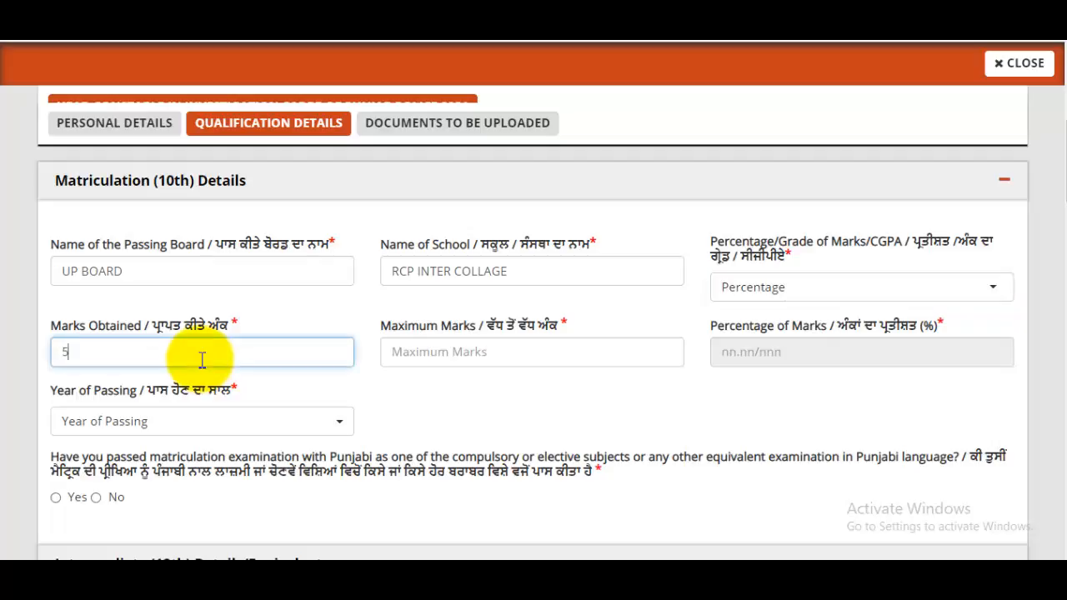
pyautogui.click(503, 356)
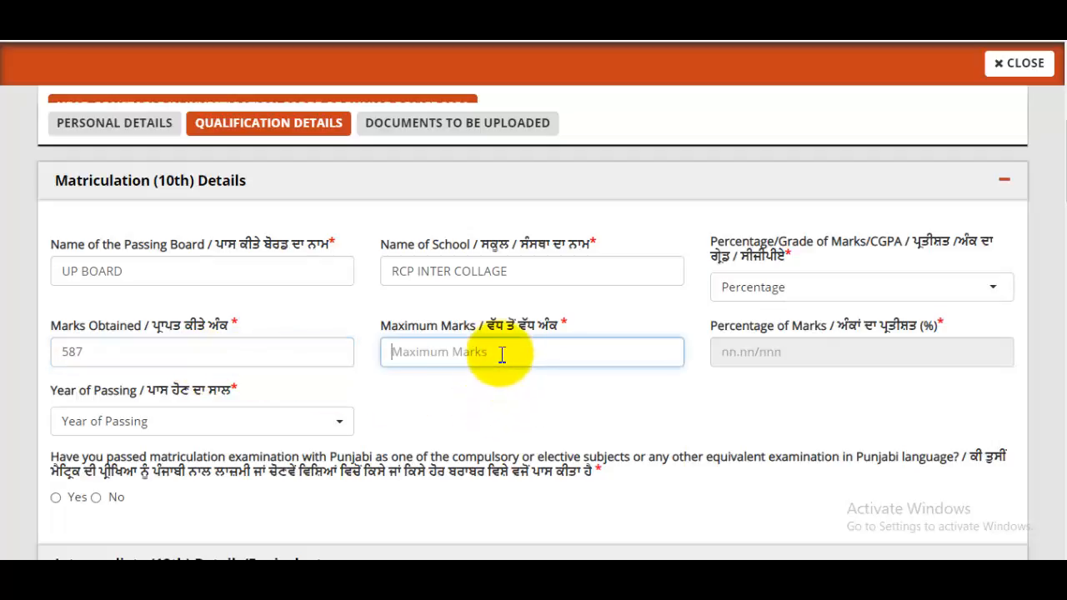
pyautogui.click(854, 356)
pyautogui.click(194, 421)
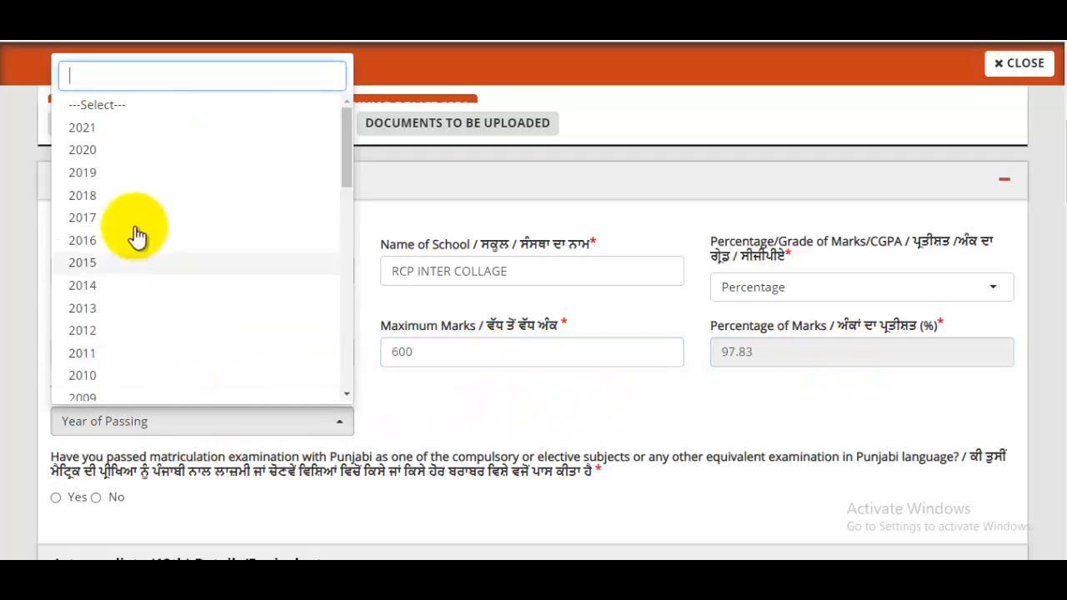
pyautogui.write('201')
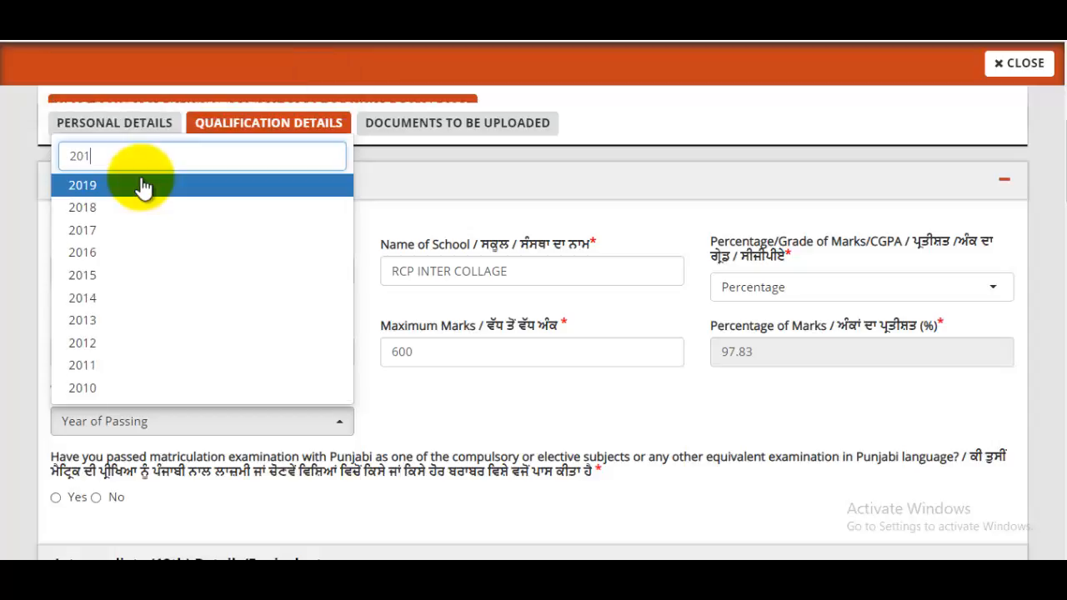
pyautogui.click(97, 370)
pyautogui.scroll(-3, 209, 360)
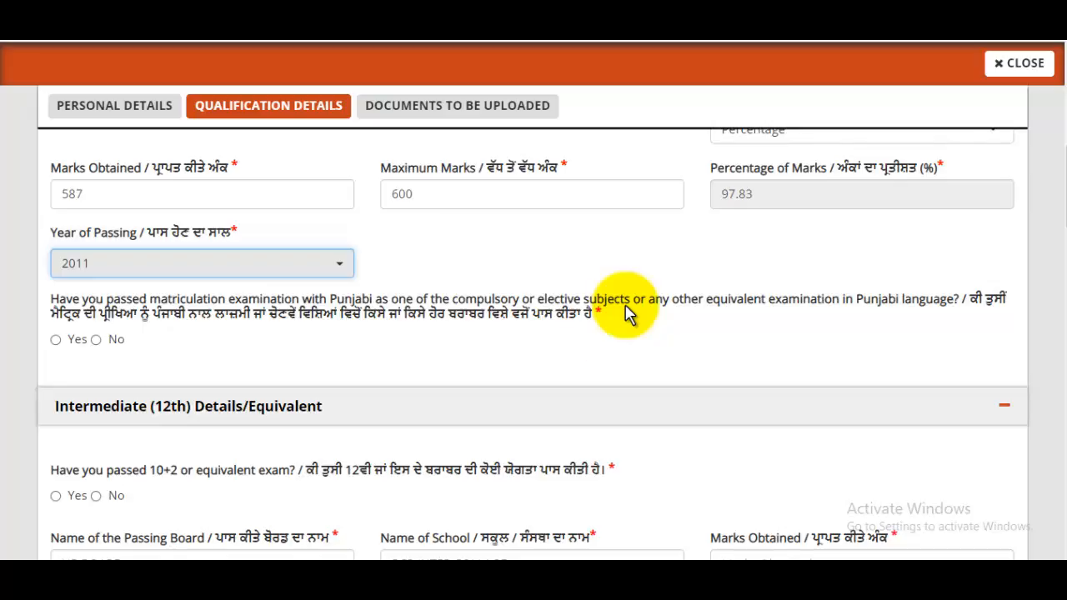
# - Answer Yes to Punjabi in matriculation, with course type Compulsory Subject in Matriculation
pyautogui.click(56, 340)
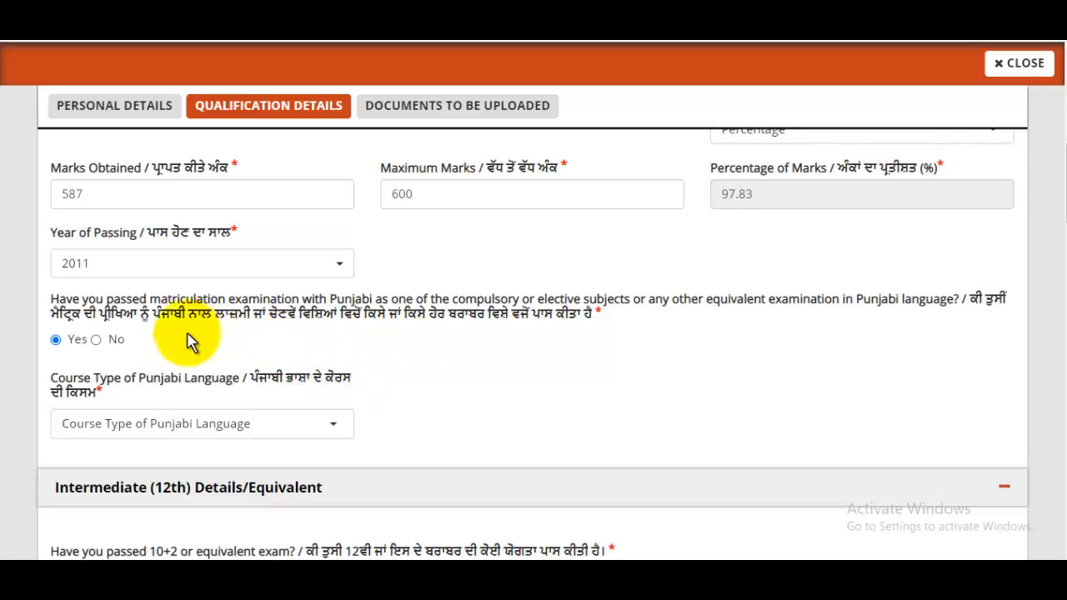
pyautogui.scroll(-1, 255, 350)
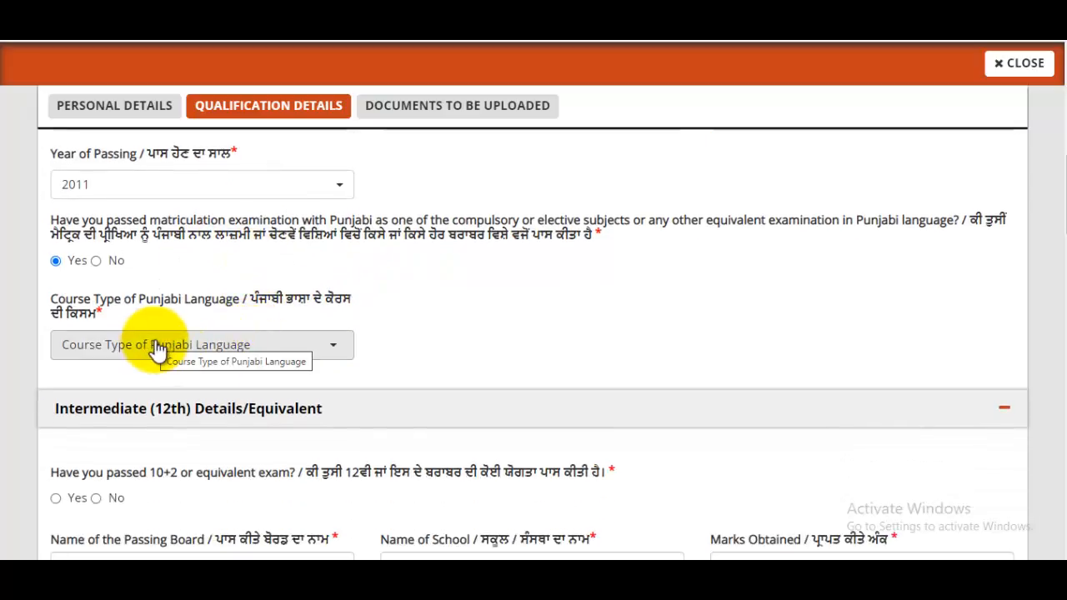
pyautogui.click(216, 345)
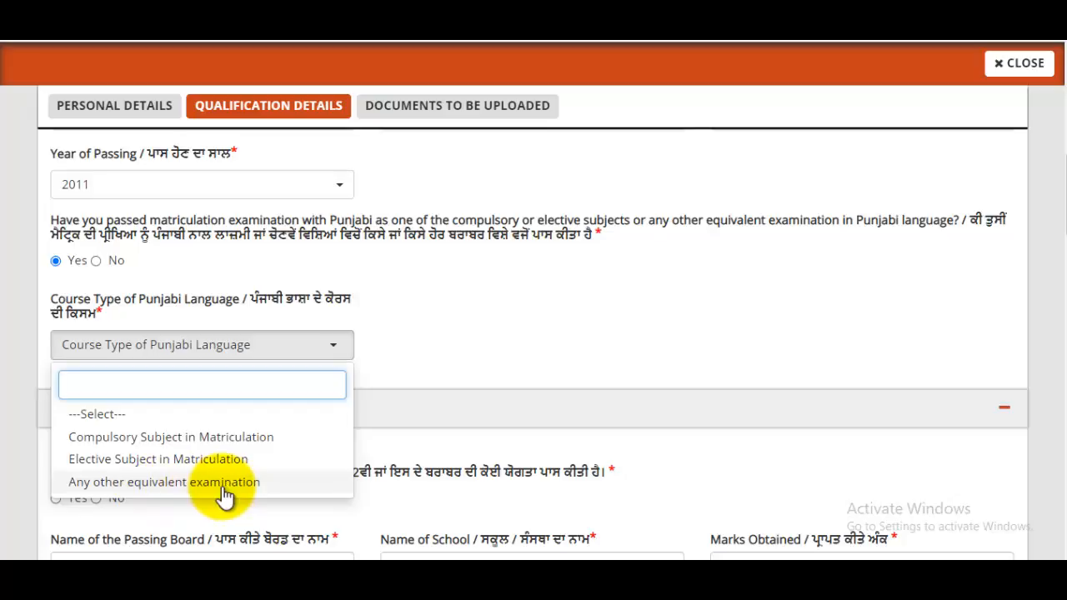
pyautogui.press('Up')
pyautogui.press('Return')
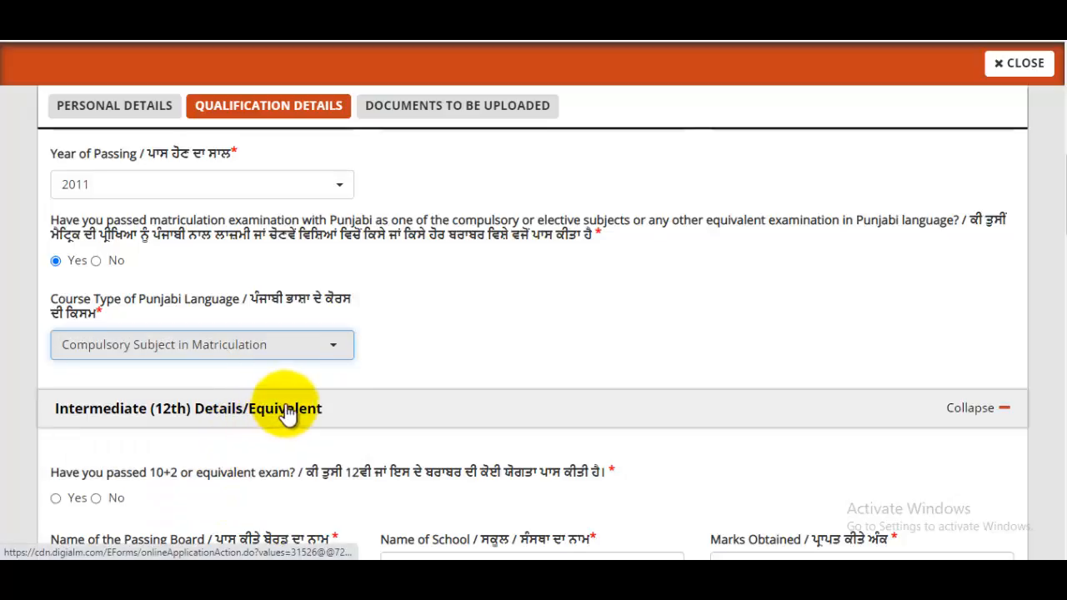
pyautogui.scroll(-3, 284, 412)
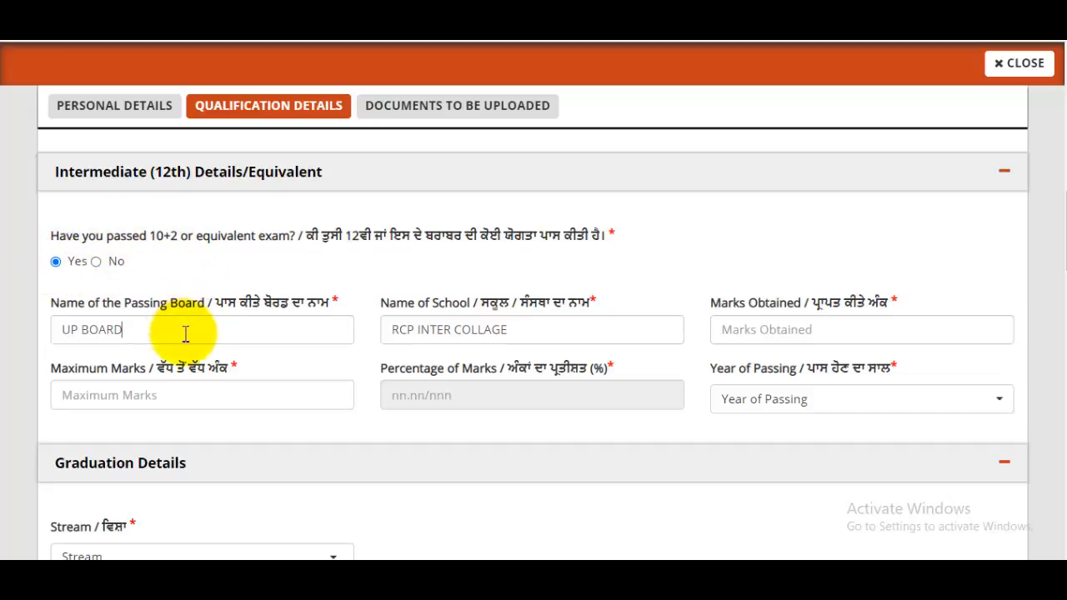
# - Fill in the 12th school (RCP INTER COLLAGE) and marks 478 of 500 (95.60%)
pyautogui.click(551, 334)
pyautogui.click(773, 331)
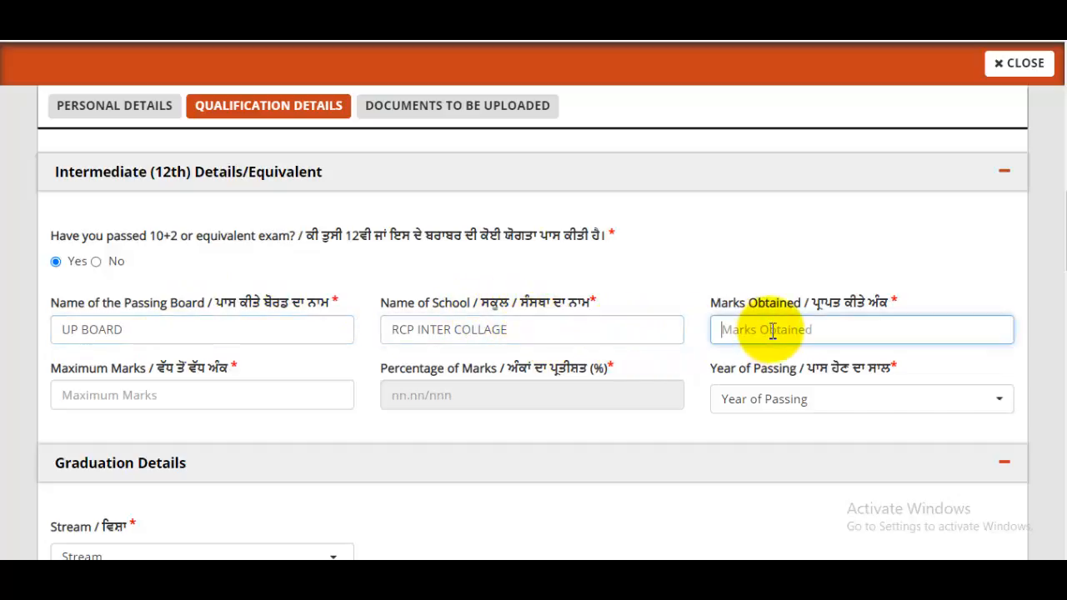
pyautogui.click(267, 392)
pyautogui.write('500')
pyautogui.click(489, 391)
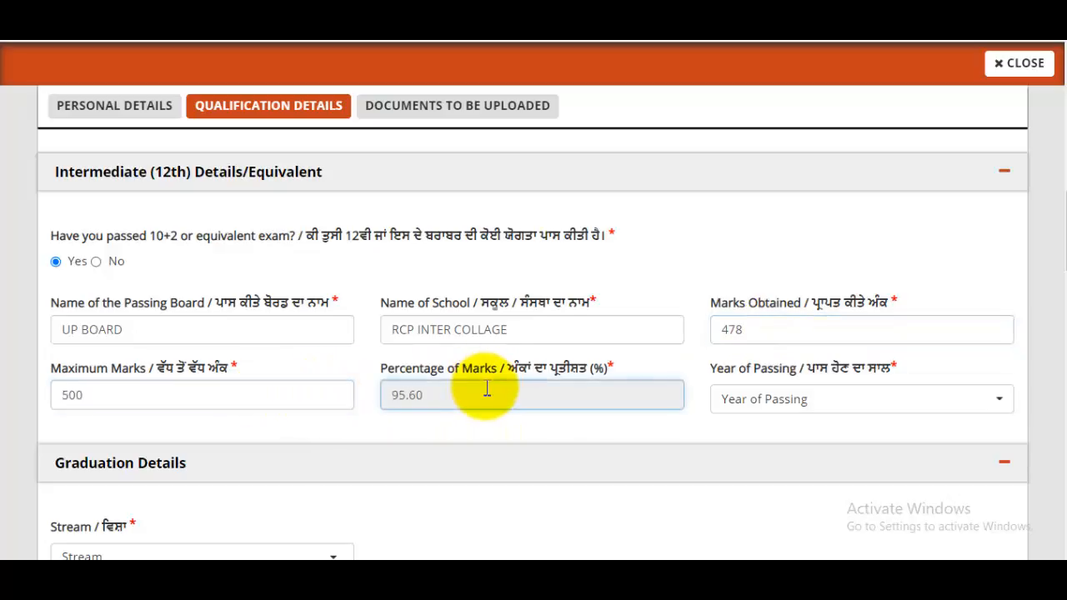
# - Set the 12th year of passing to 2013
pyautogui.click(830, 407)
pyautogui.write('2013')
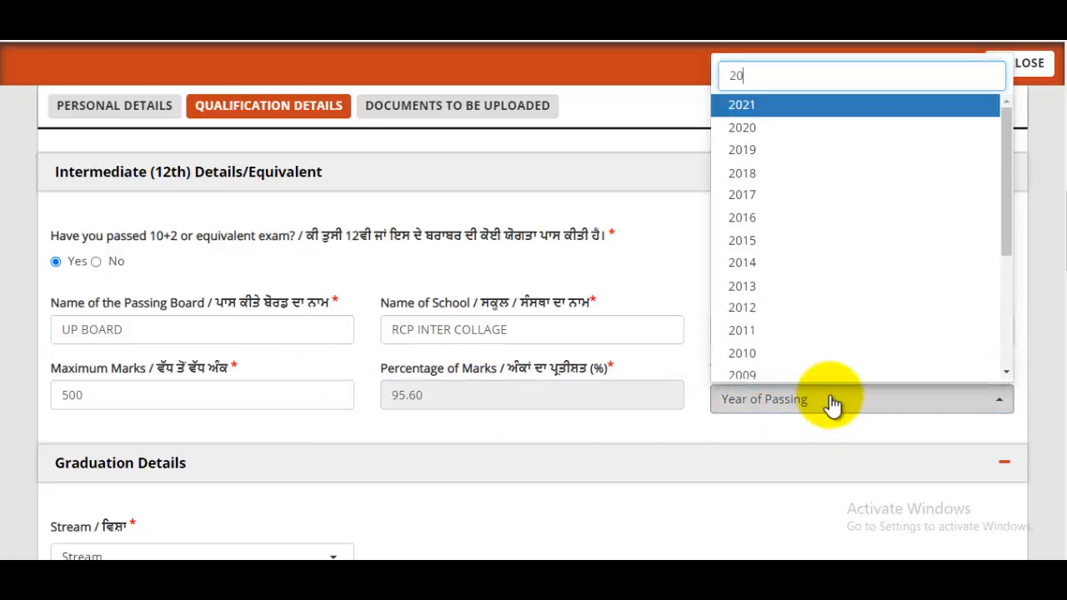
pyautogui.click(790, 472)
pyautogui.scroll(-2, 493, 326)
pyautogui.scroll(-2, 496, 316)
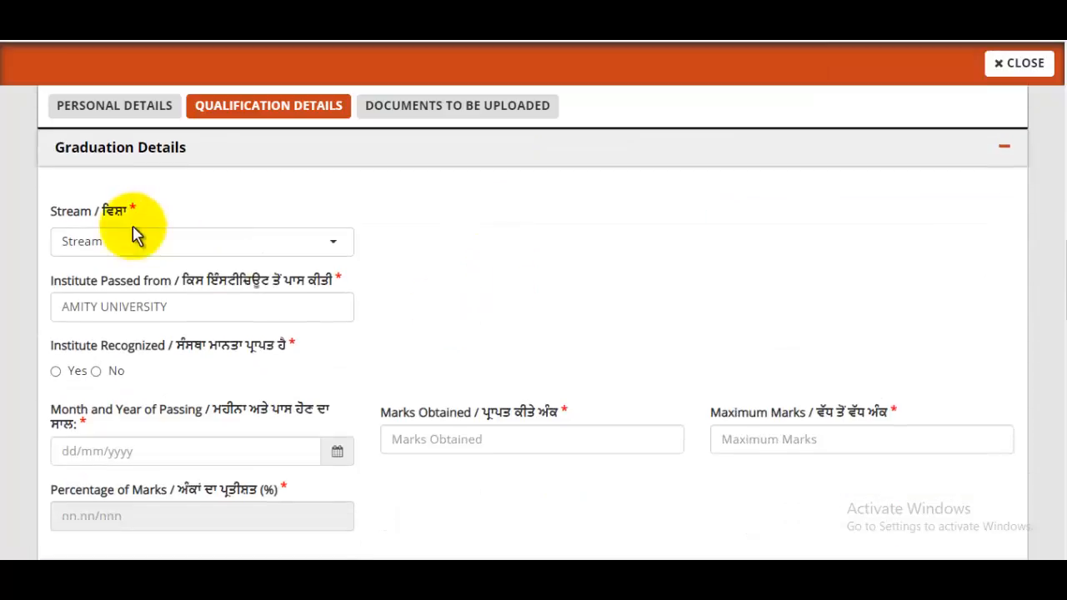
# - Choose B.A as the graduation stream and mark the institute as recognized
pyautogui.click(140, 241)
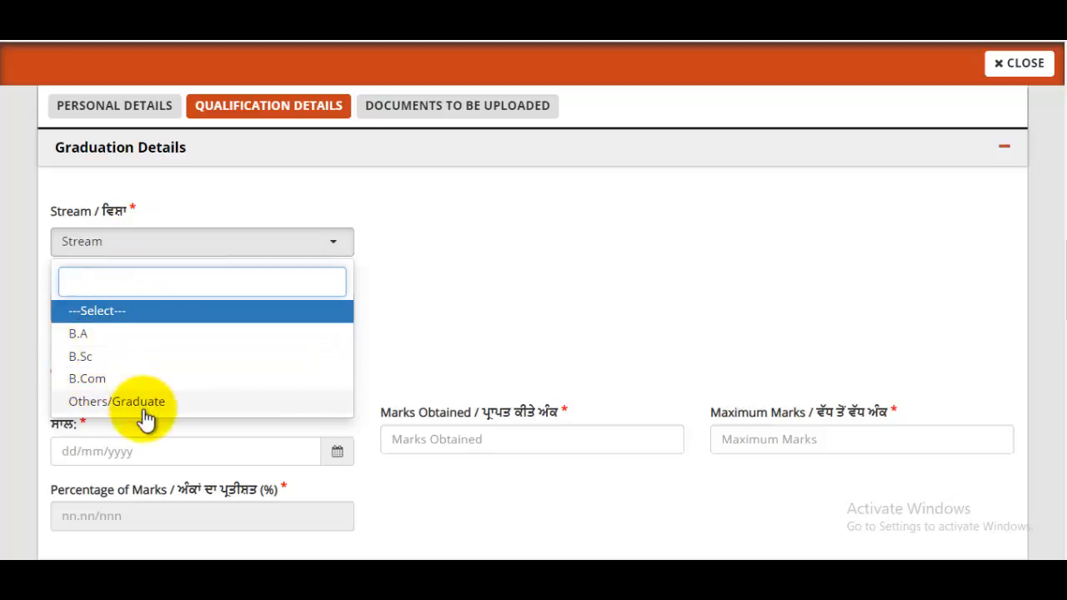
pyautogui.click(96, 337)
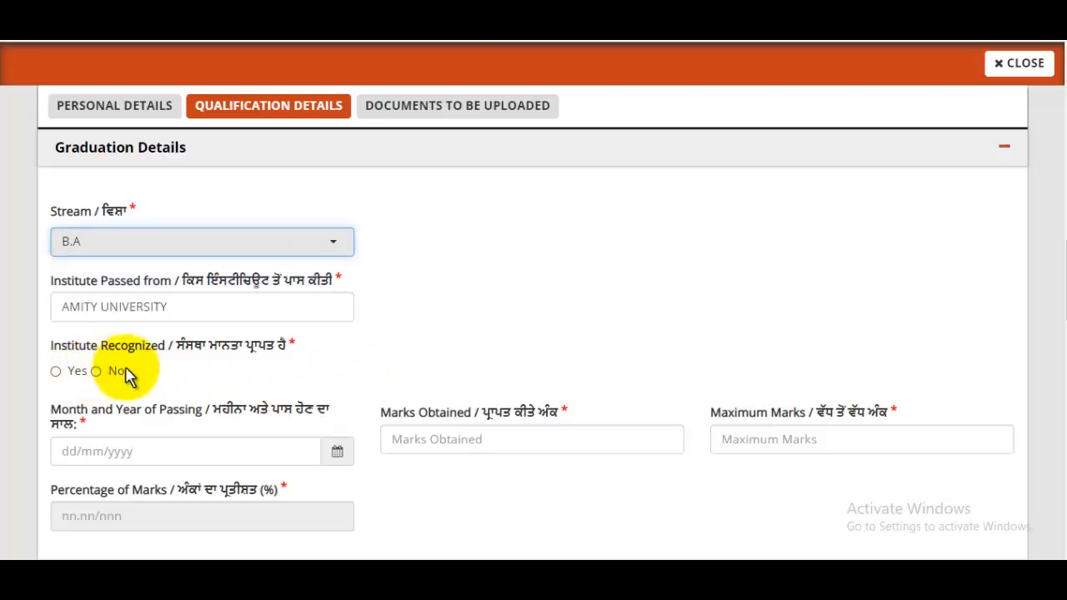
pyautogui.click(58, 371)
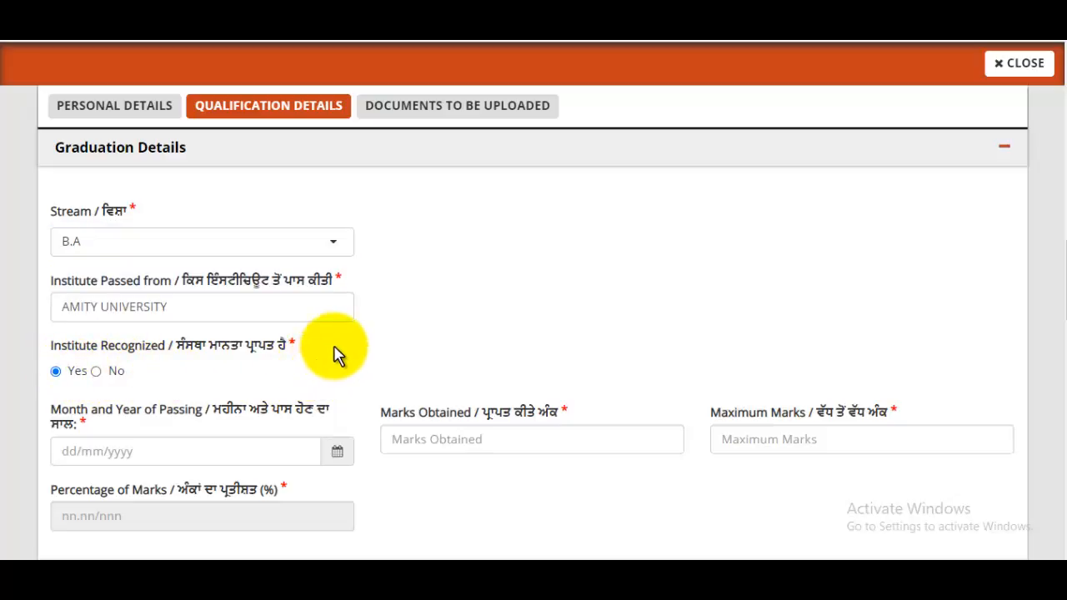
pyautogui.scroll(-2, 333, 354)
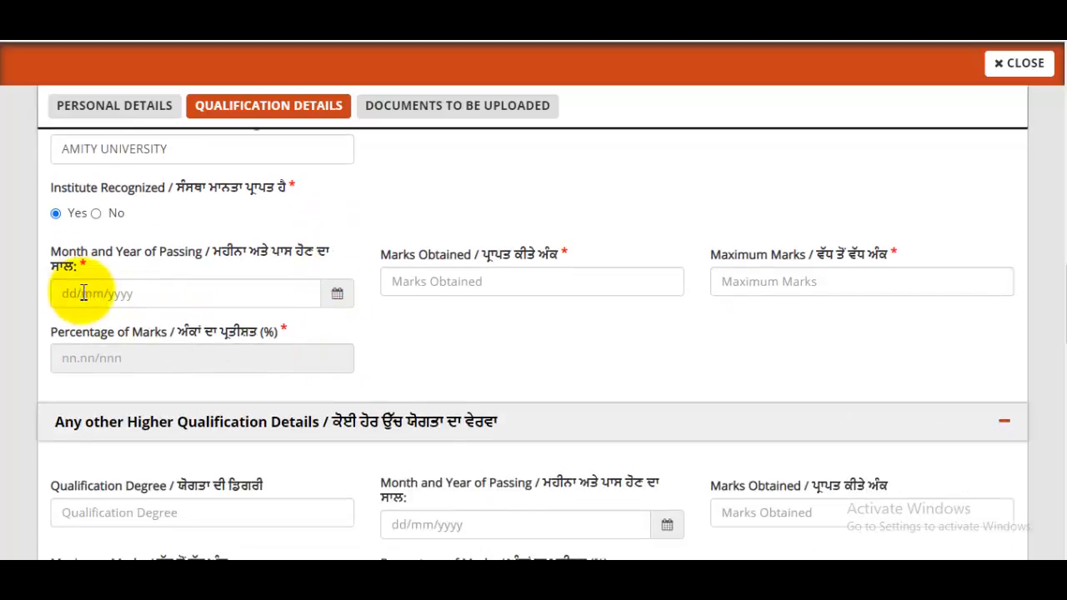
# - Set the graduation passing date to 09/2017
pyautogui.click(338, 298)
pyautogui.click(135, 327)
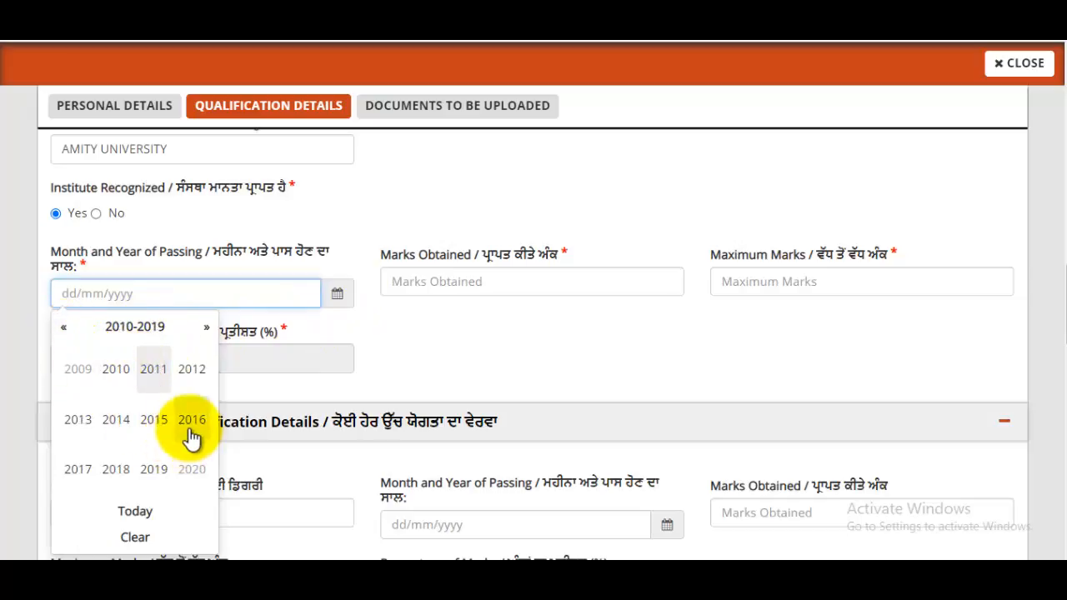
pyautogui.click(77, 469)
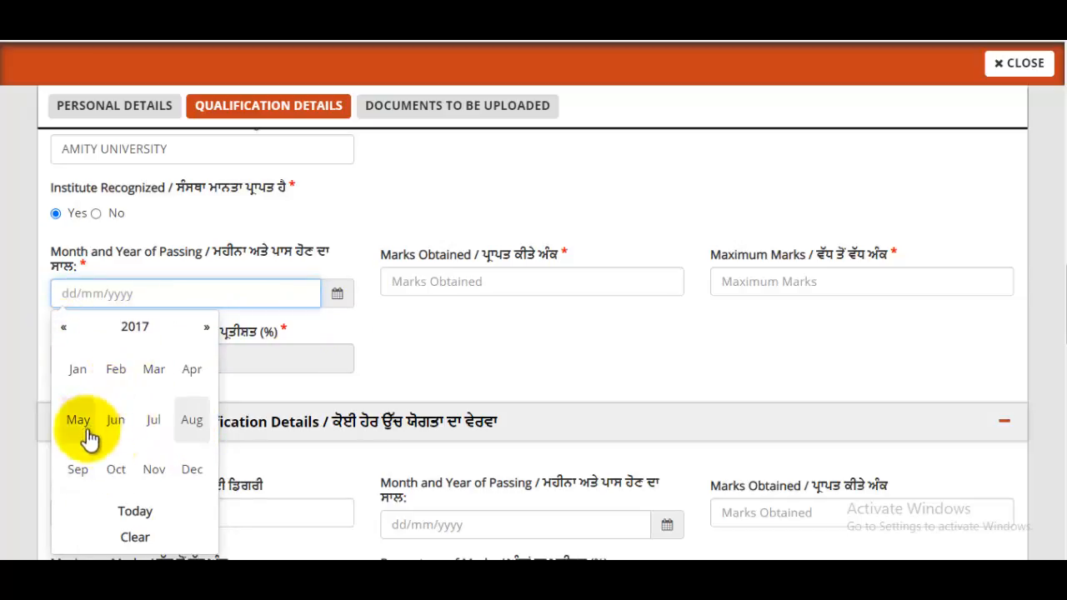
pyautogui.click(77, 471)
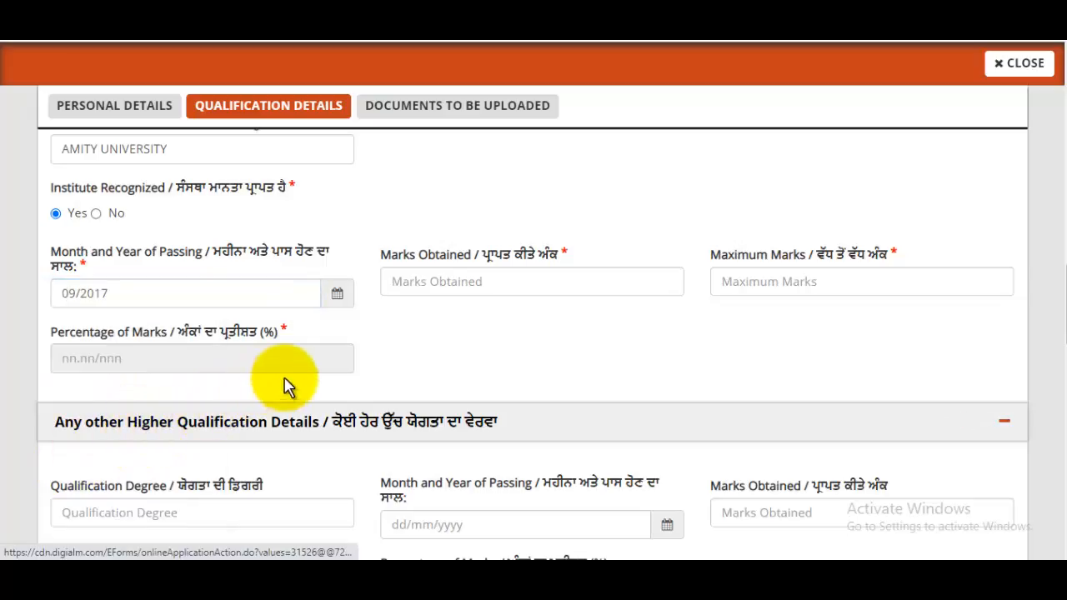
# - Enter graduation marks 471 of 500, giving 94.20%
pyautogui.click(488, 278)
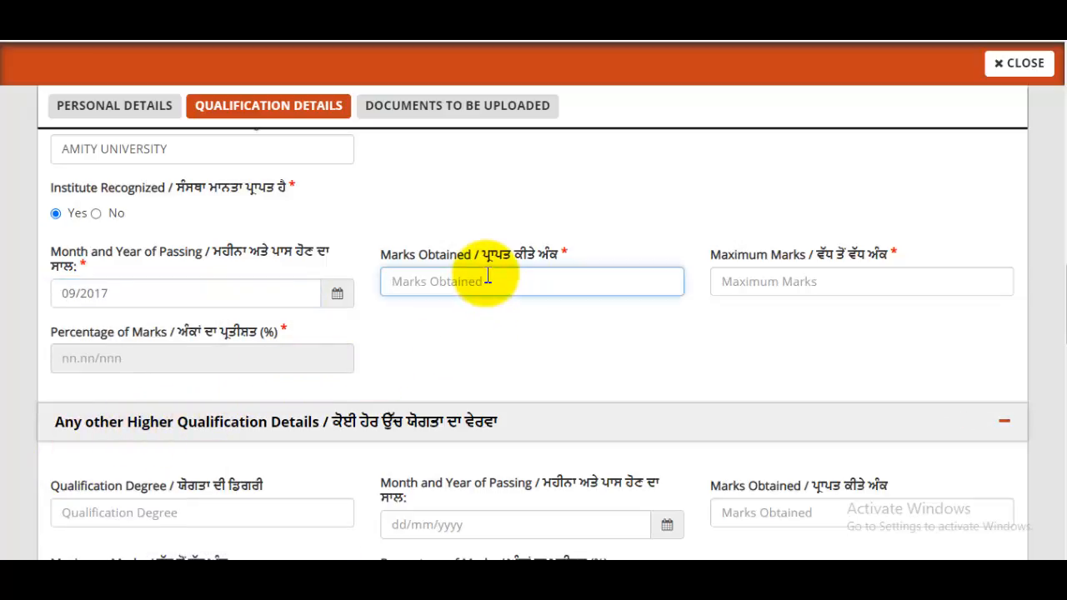
pyautogui.click(831, 280)
pyautogui.write('500')
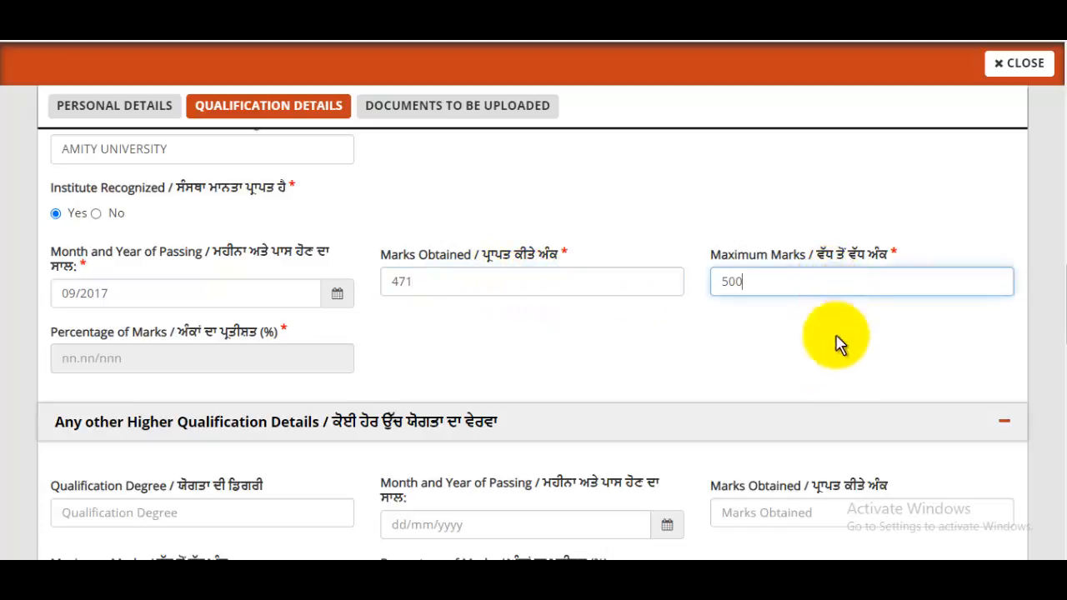
pyautogui.click(223, 359)
pyautogui.scroll(-2, 258, 350)
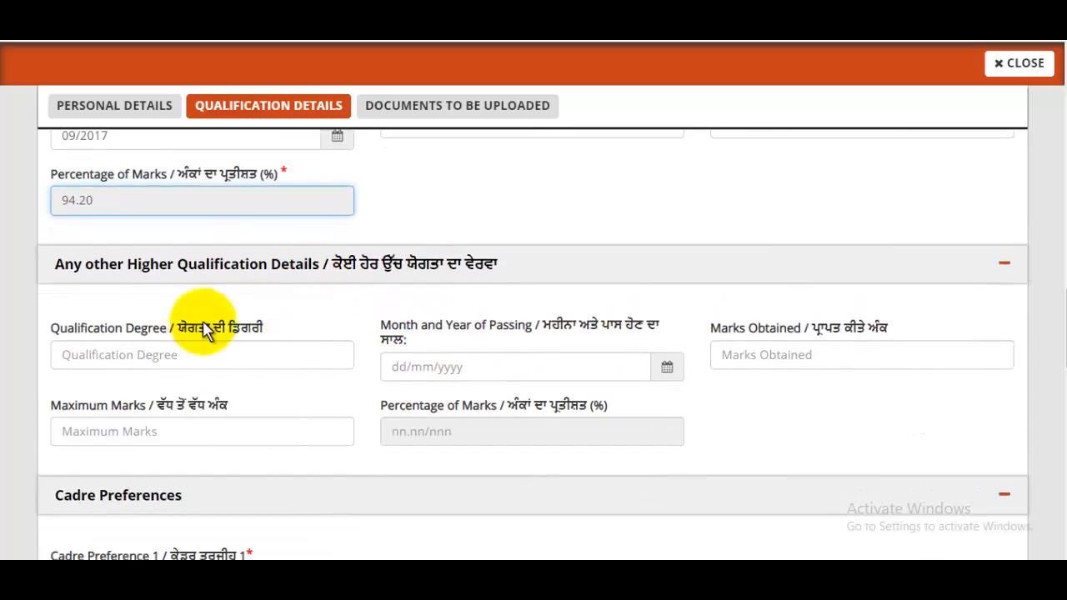
# - Choose Head Constable in Investigation Cadres as Cadre Preference 1
pyautogui.scroll(-2, 263, 345)
pyautogui.scroll(-2, 264, 345)
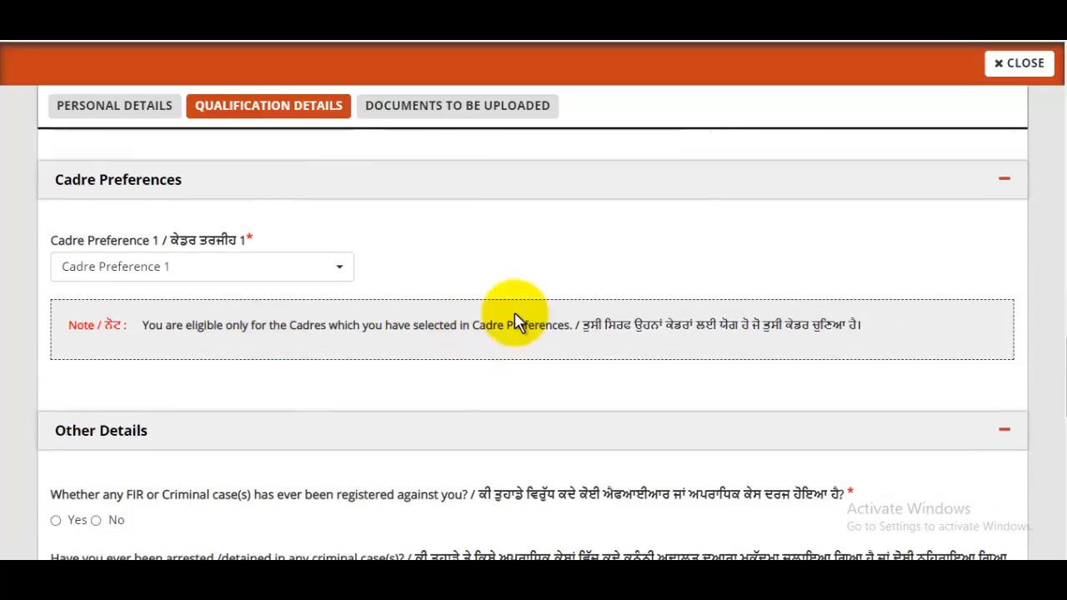
pyautogui.click(155, 281)
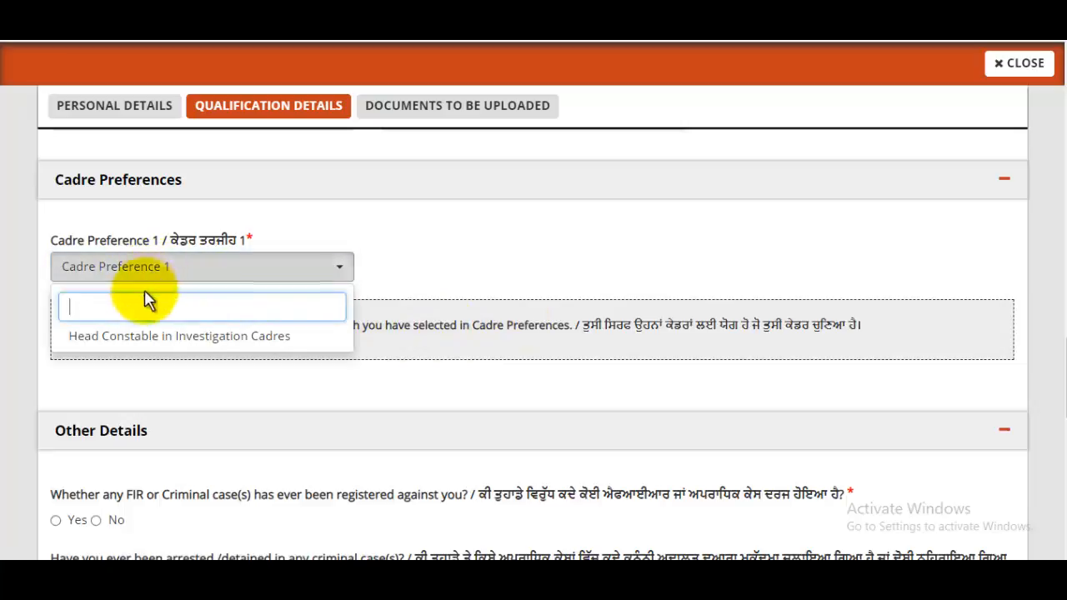
pyautogui.click(138, 348)
pyautogui.scroll(-2, 454, 307)
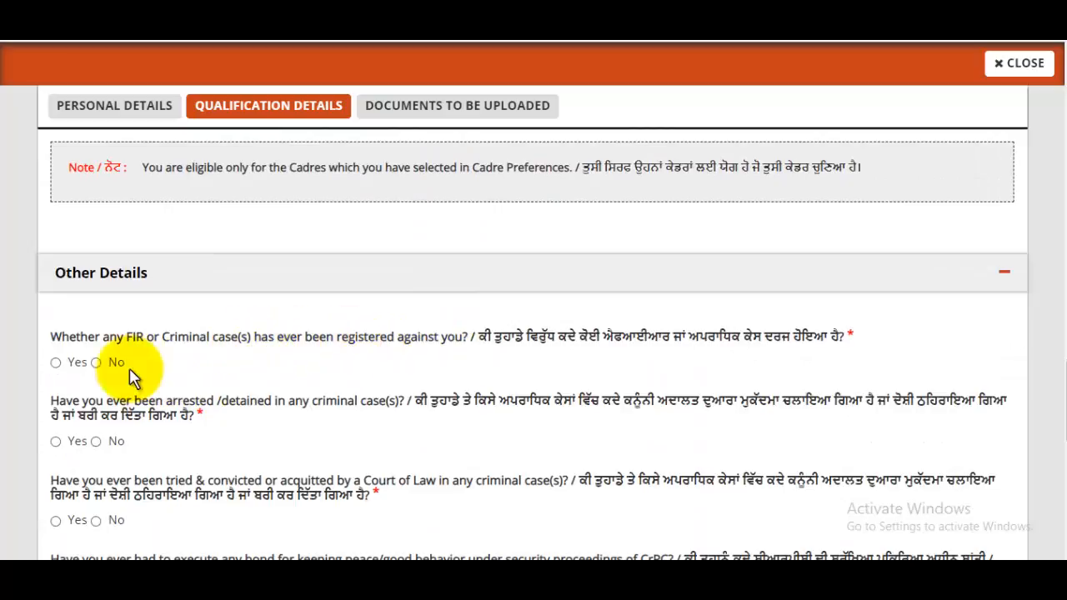
# - Answer No to the FIR, peace bond, unfair means and criminal proceedings questions
pyautogui.click(96, 363)
pyautogui.scroll(-3, 281, 392)
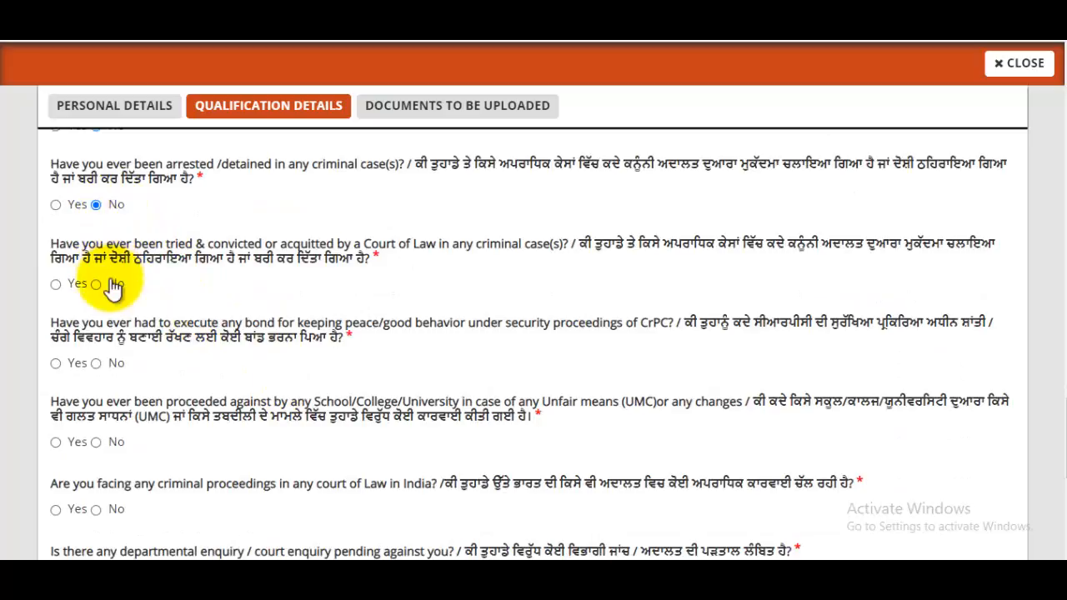
pyautogui.click(96, 364)
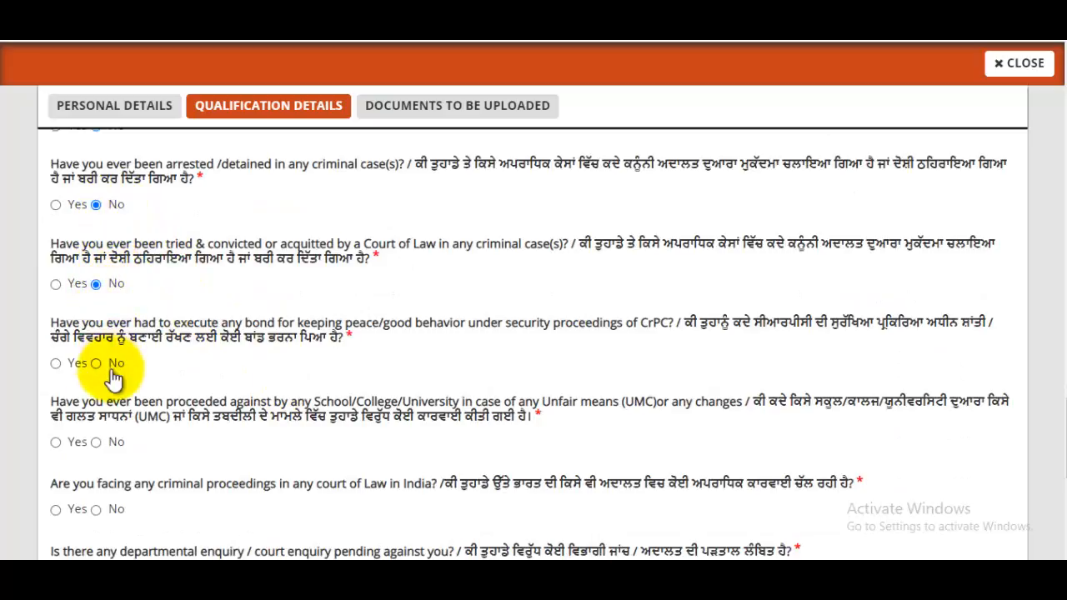
pyautogui.click(96, 442)
pyautogui.scroll(-2, 308, 427)
pyautogui.click(96, 351)
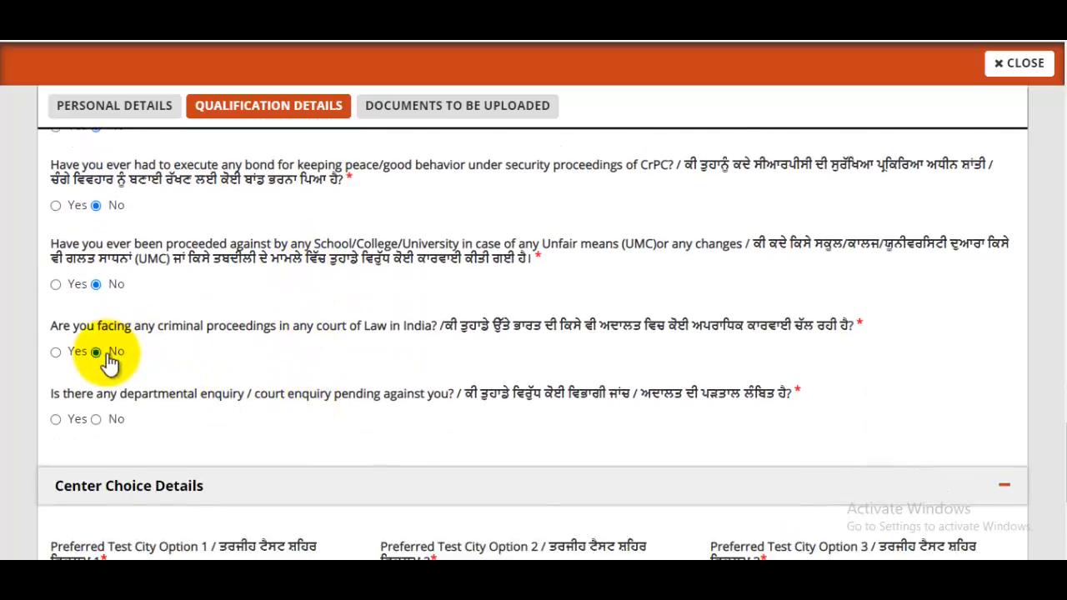
pyautogui.scroll(-1, 221, 387)
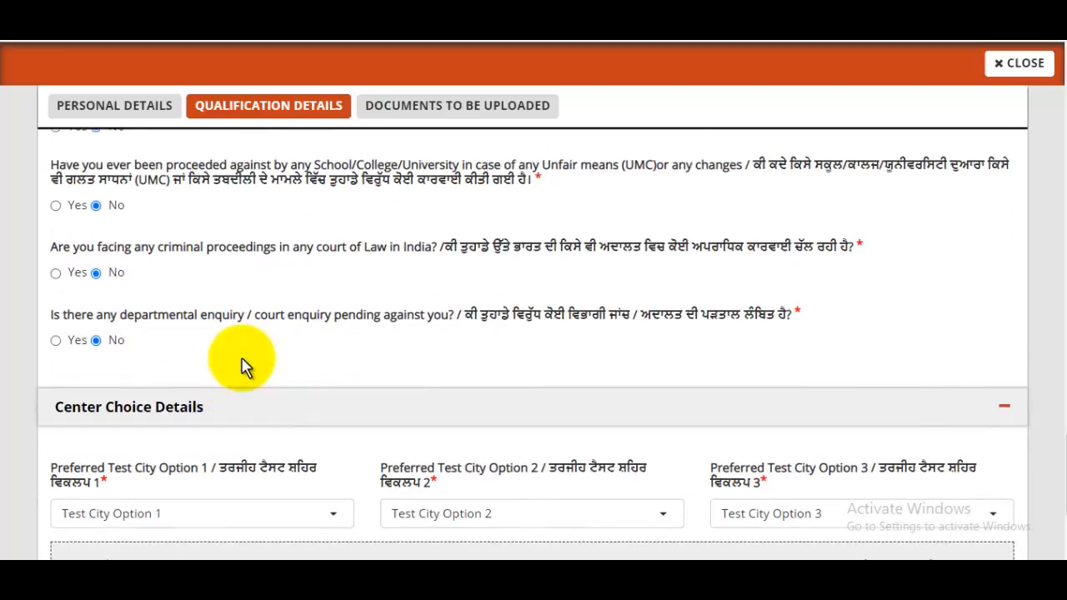
# - Pick Chandigarh, Mohali and Ludhiana as test cities 1–3 and save the qualification details
pyautogui.scroll(-3, 322, 302)
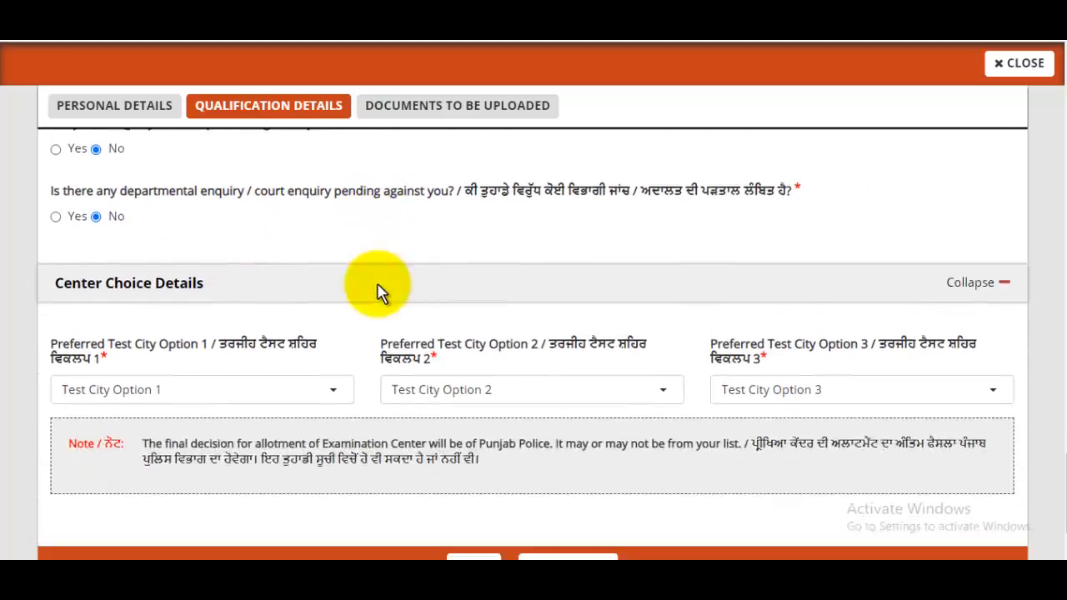
pyautogui.click(216, 310)
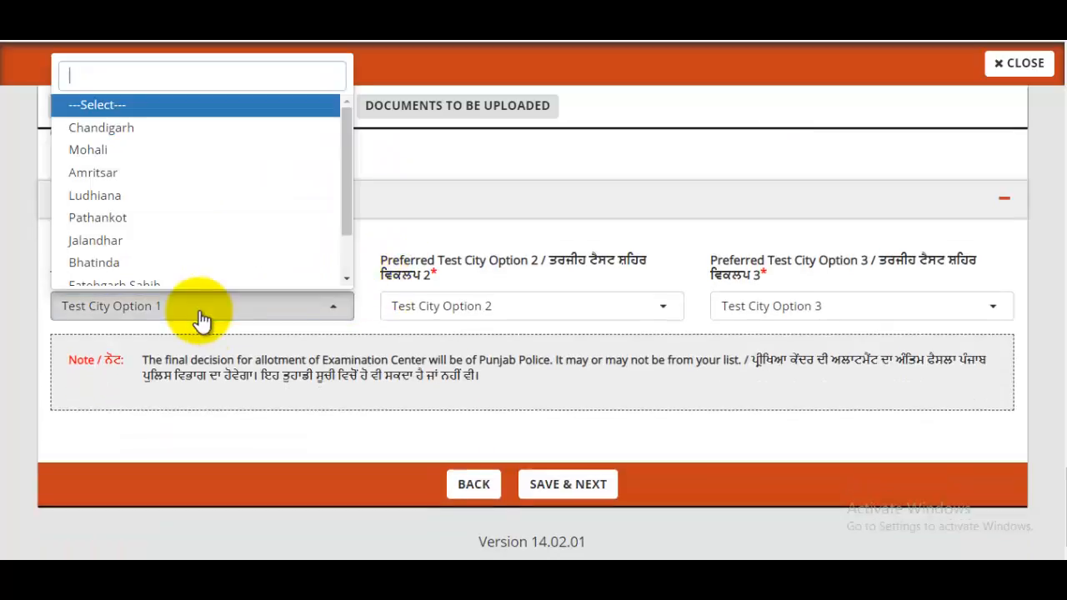
pyautogui.click(114, 136)
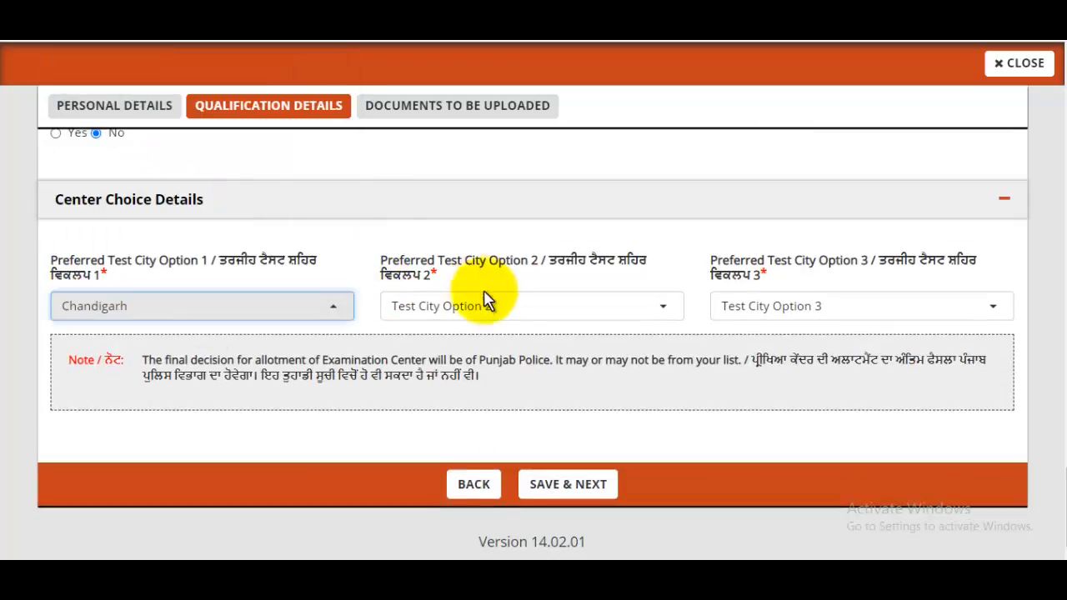
pyautogui.click(492, 305)
pyautogui.click(418, 152)
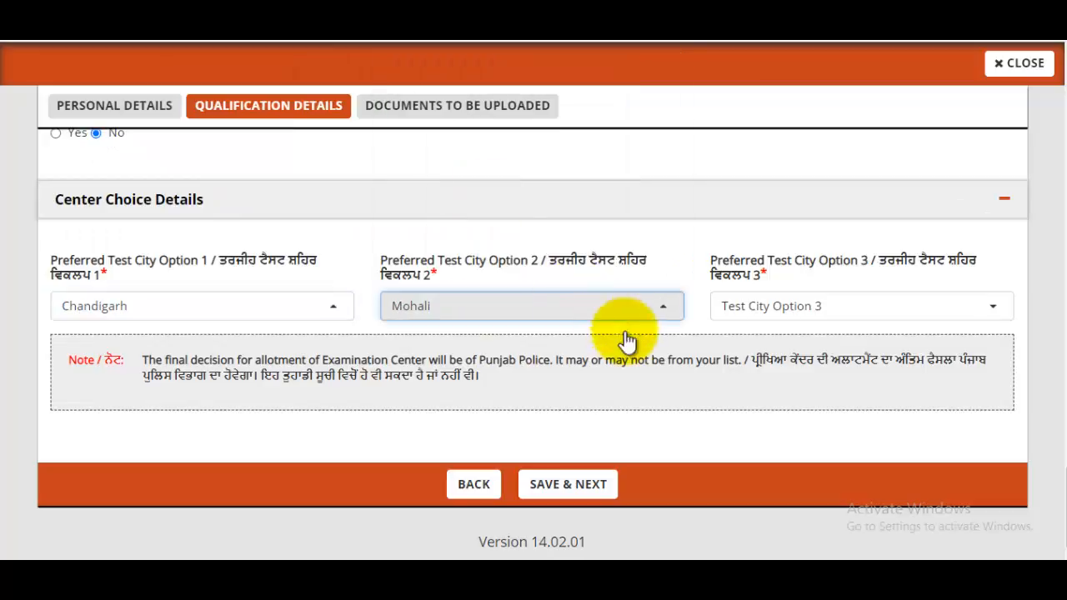
pyautogui.click(790, 307)
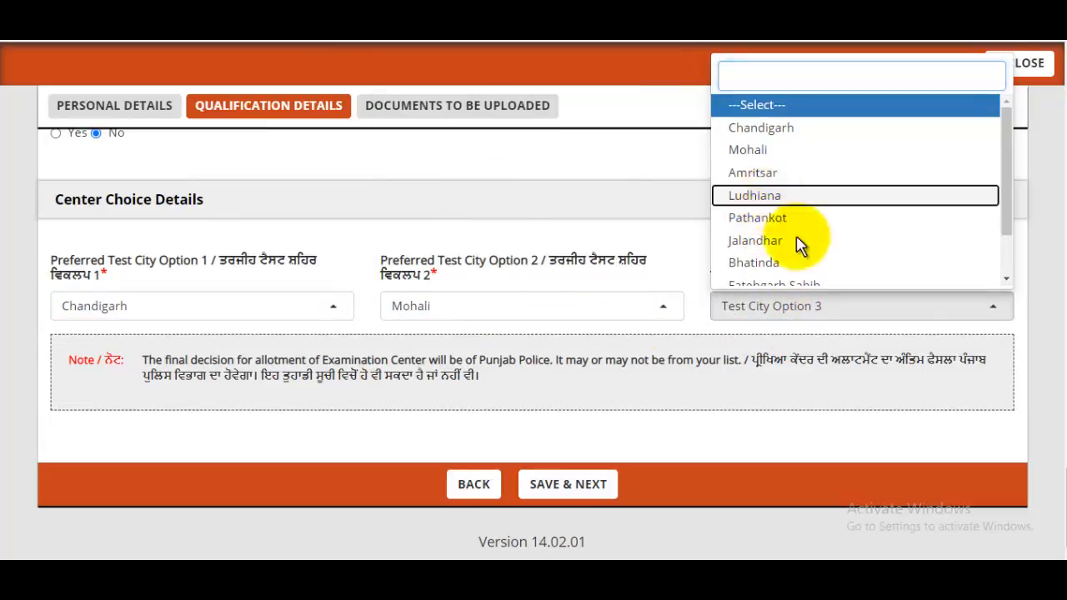
pyautogui.click(772, 198)
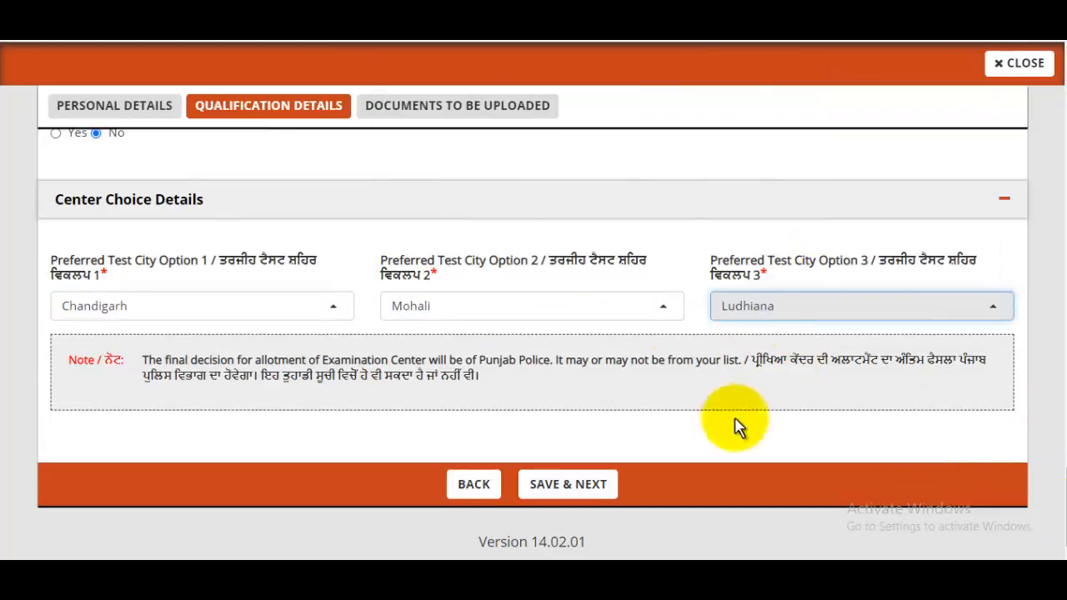
pyautogui.click(596, 490)
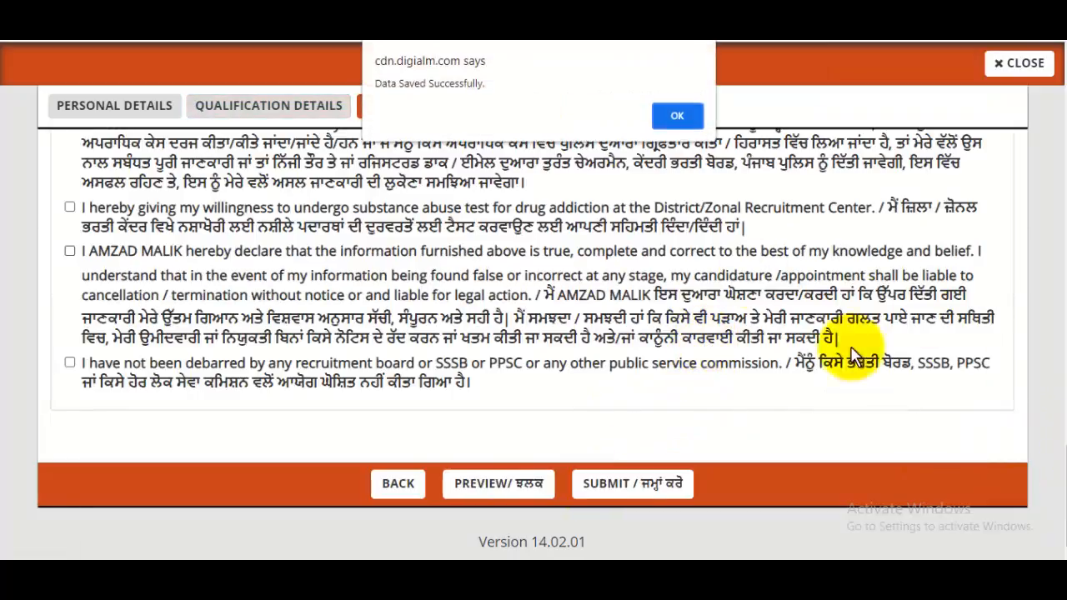
# - Dismiss the Data Saved Successfully alert and highlight the passport photo size note under Documents Upload
pyautogui.click(676, 115)
pyautogui.moveTo(1066, 446); pyautogui.dragTo(1066, 135)
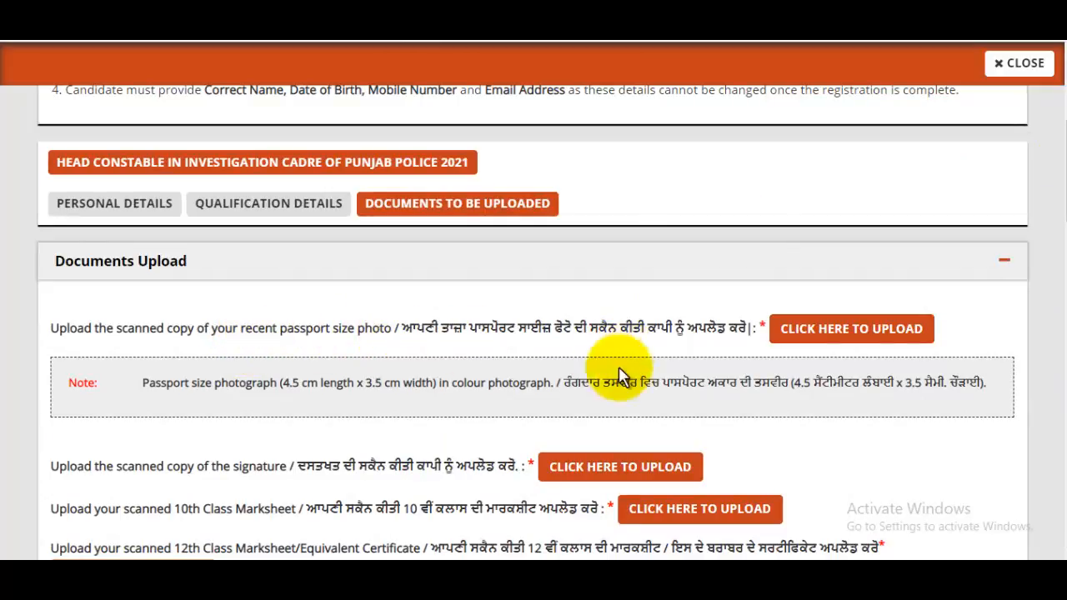
pyautogui.moveTo(216, 382); pyautogui.dragTo(527, 383)
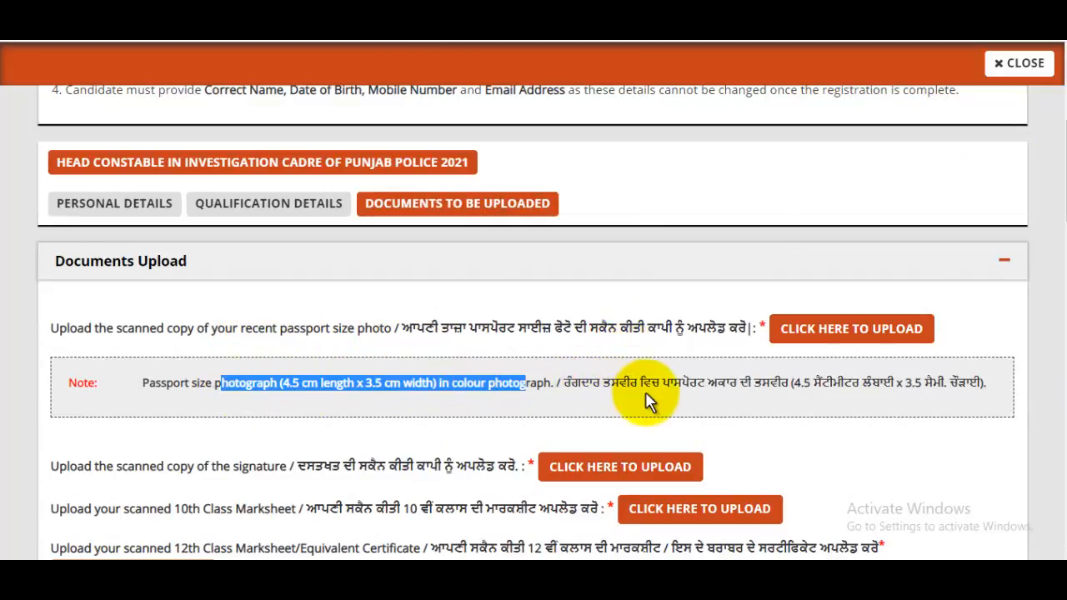
# - Upload Passport.jpg from the Pictures folder as the passport-size photograph
pyautogui.click(868, 326)
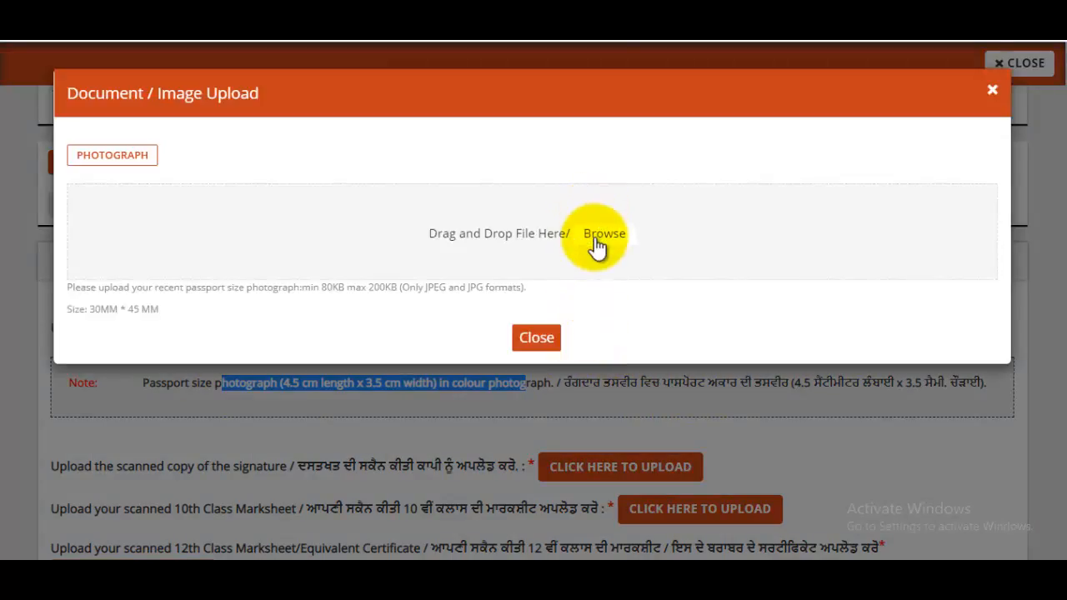
pyautogui.click(603, 237)
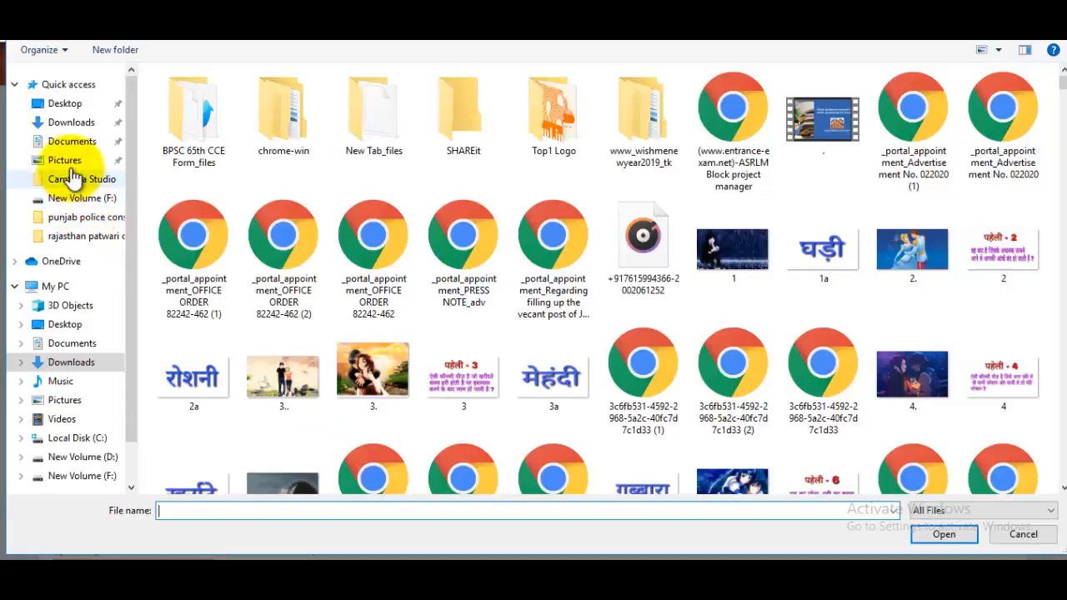
pyautogui.click(66, 160)
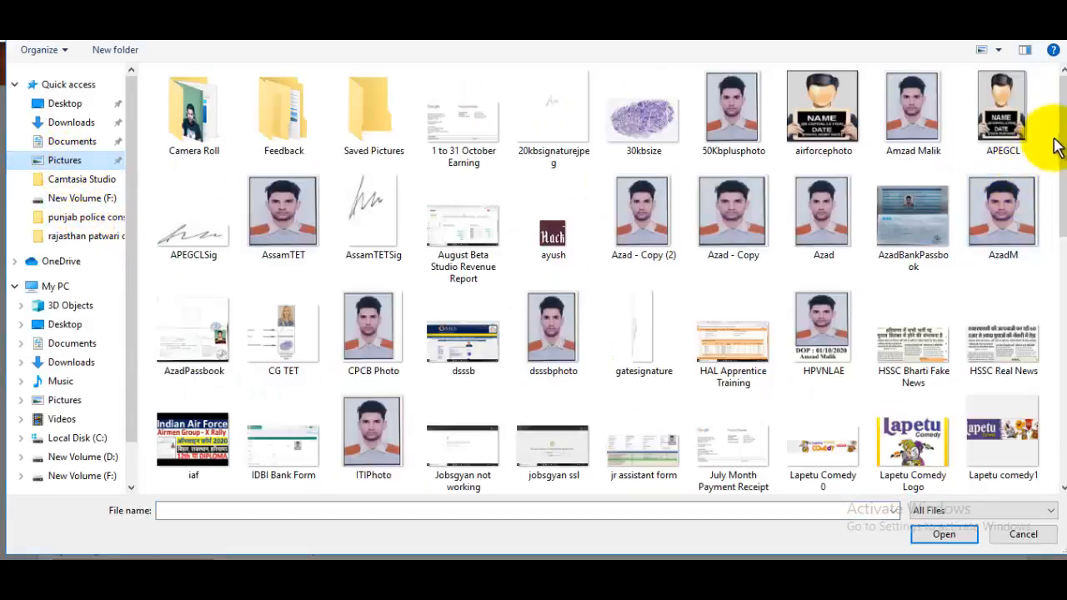
pyautogui.moveTo(1055, 147); pyautogui.dragTo(1055, 282)
pyautogui.click(553, 246)
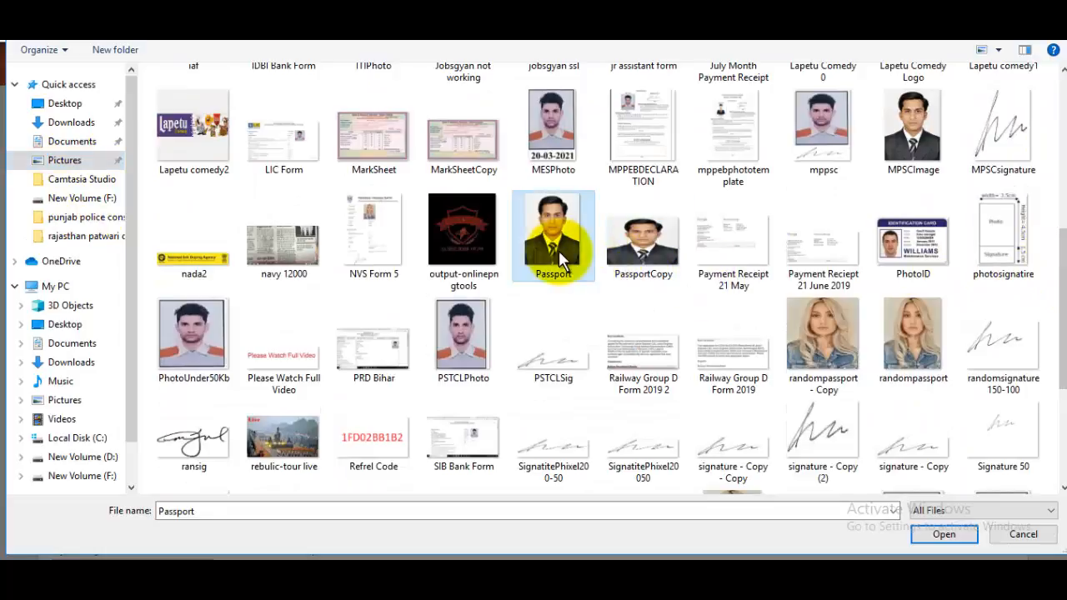
pyautogui.click(945, 530)
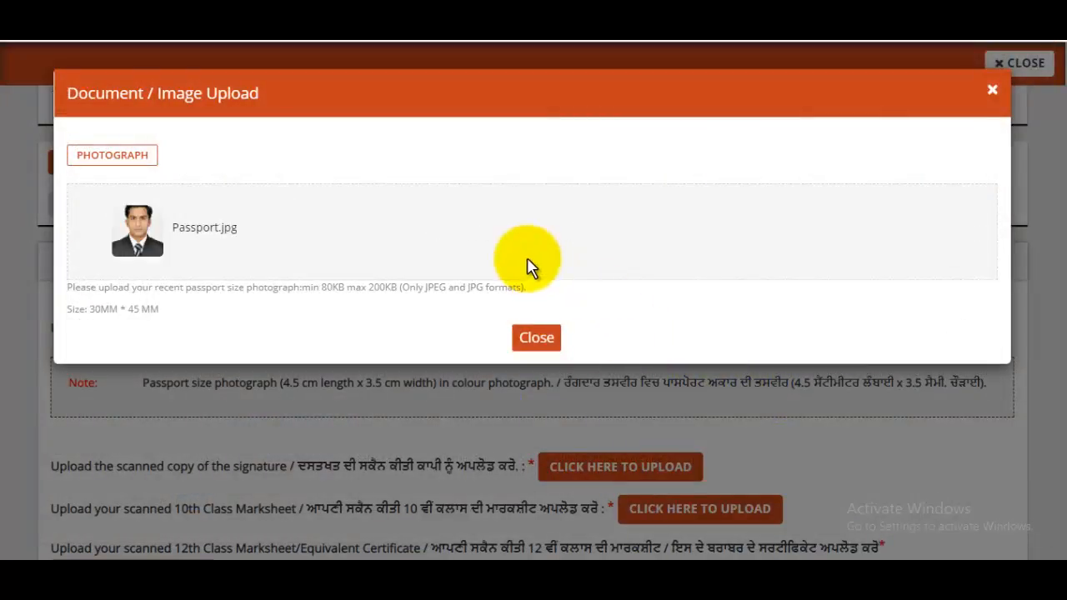
pyautogui.click(537, 365)
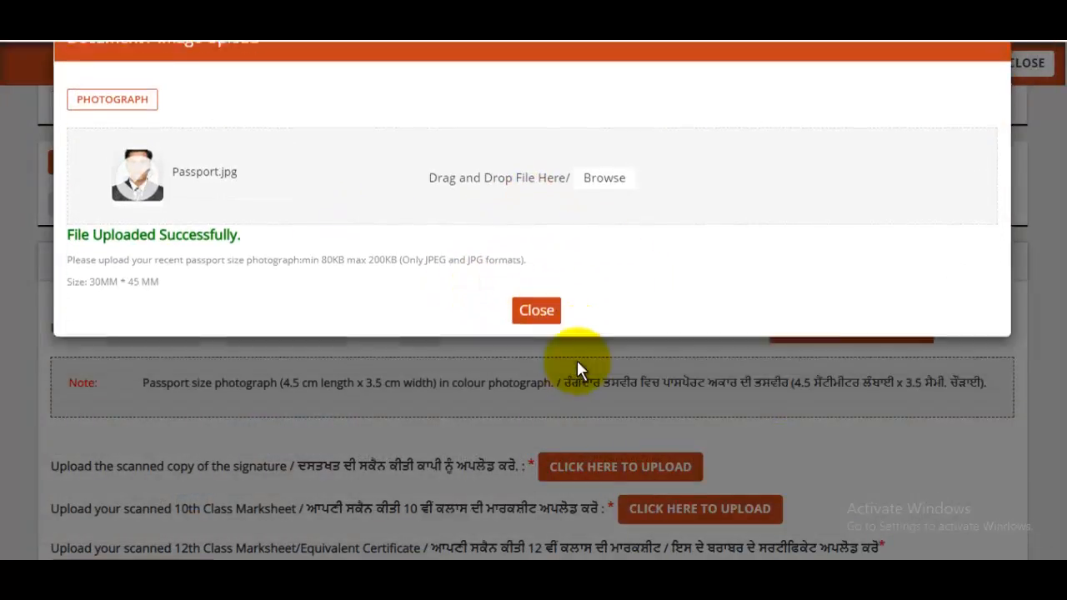
pyautogui.scroll(-1, 746, 325)
pyautogui.scroll(-1, 746, 325)
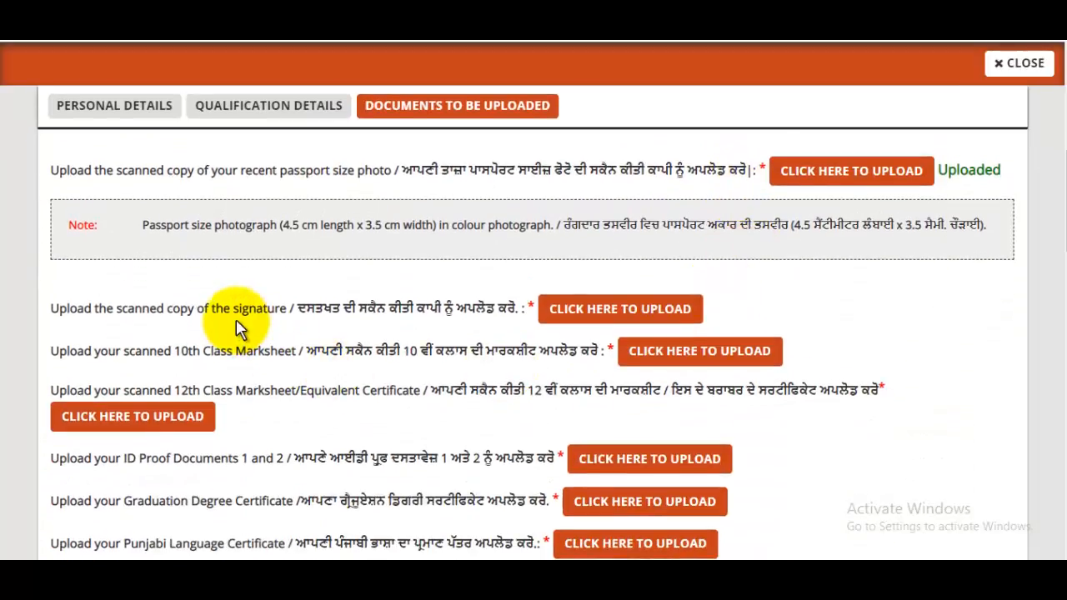
pyautogui.click(588, 314)
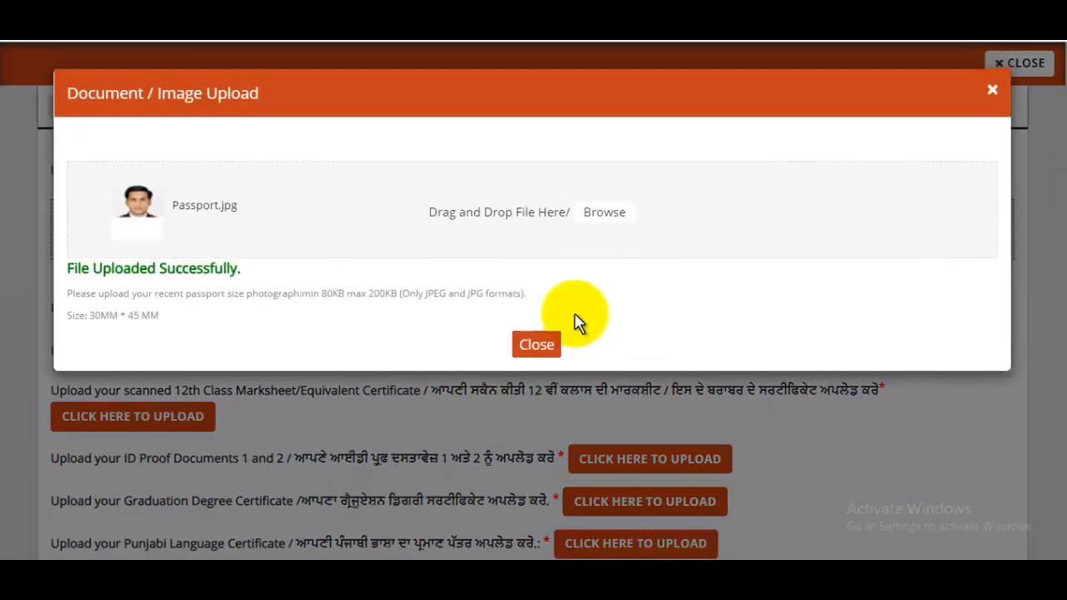
# - Close the signature upload window and scroll to Payment Details: 400 registration plus 600 examination, 1000 total
pyautogui.click(987, 95)
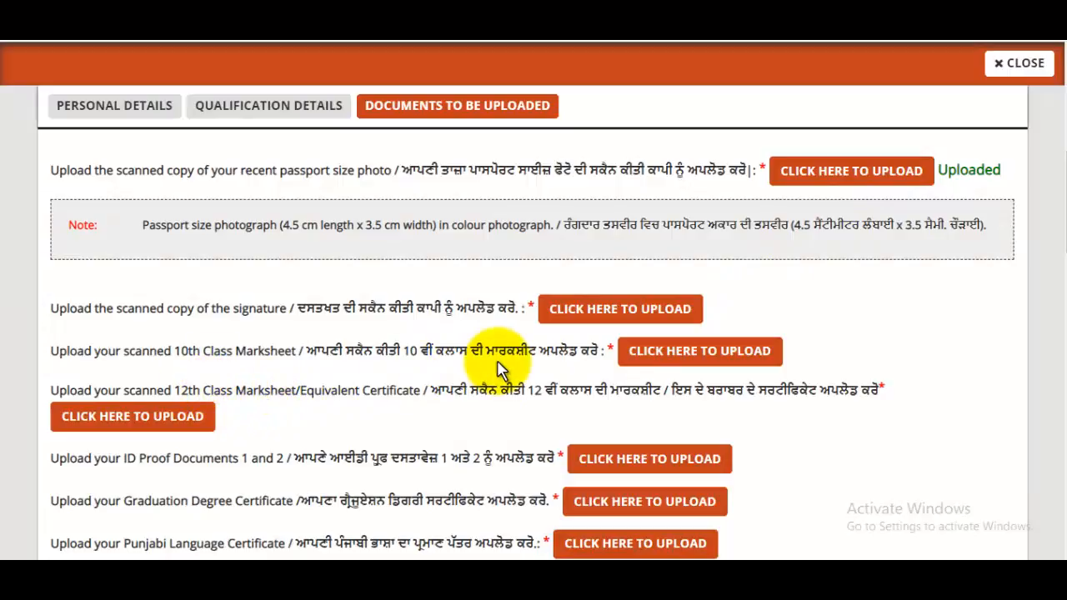
pyautogui.scroll(-1, 638, 359)
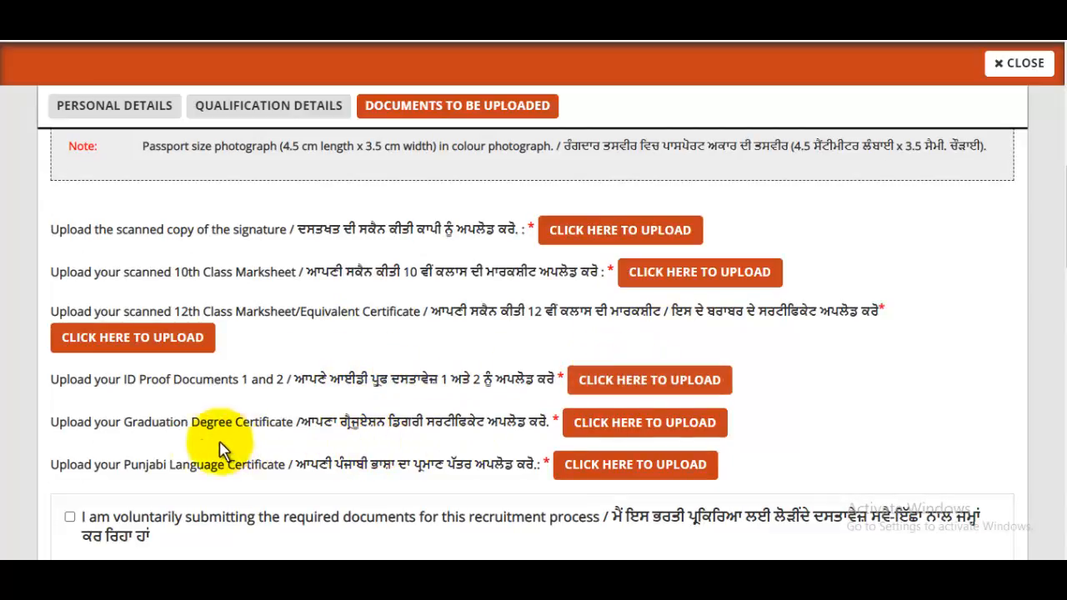
pyautogui.moveTo(159, 424); pyautogui.dragTo(282, 427)
pyautogui.scroll(-2, 255, 362)
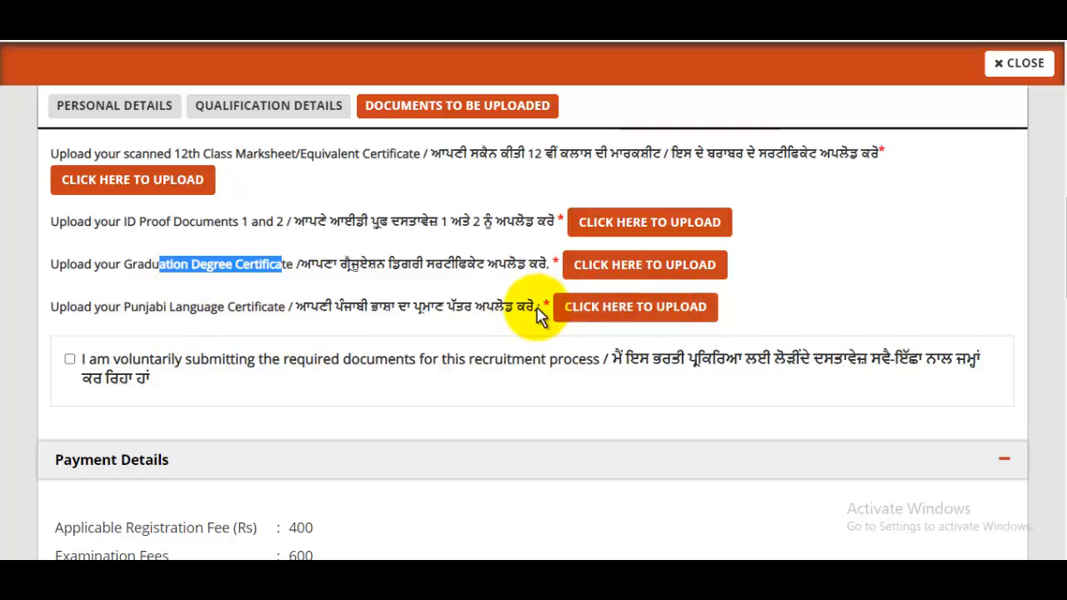
pyautogui.scroll(-2, 543, 309)
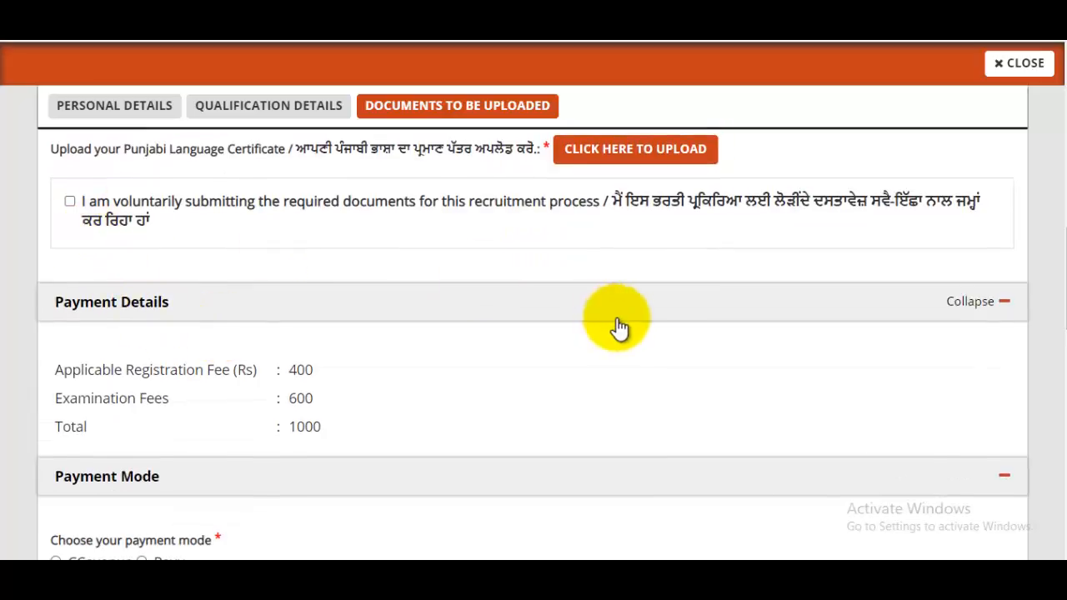
pyautogui.scroll(-3, 617, 327)
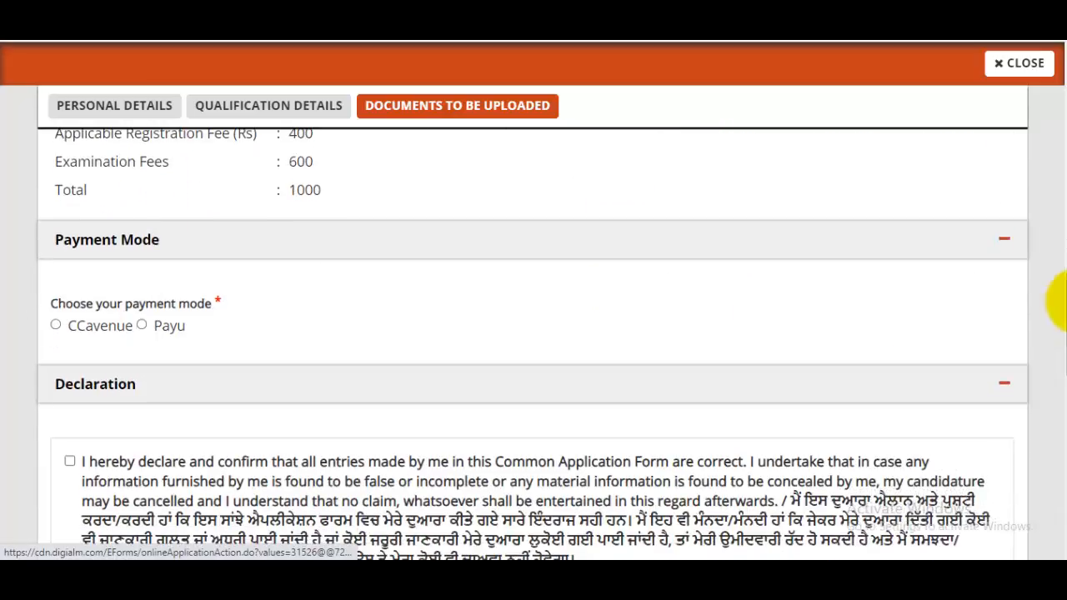
# - Choose CCavenue as the payment mode and tick all six applicant declarations
pyautogui.click(56, 326)
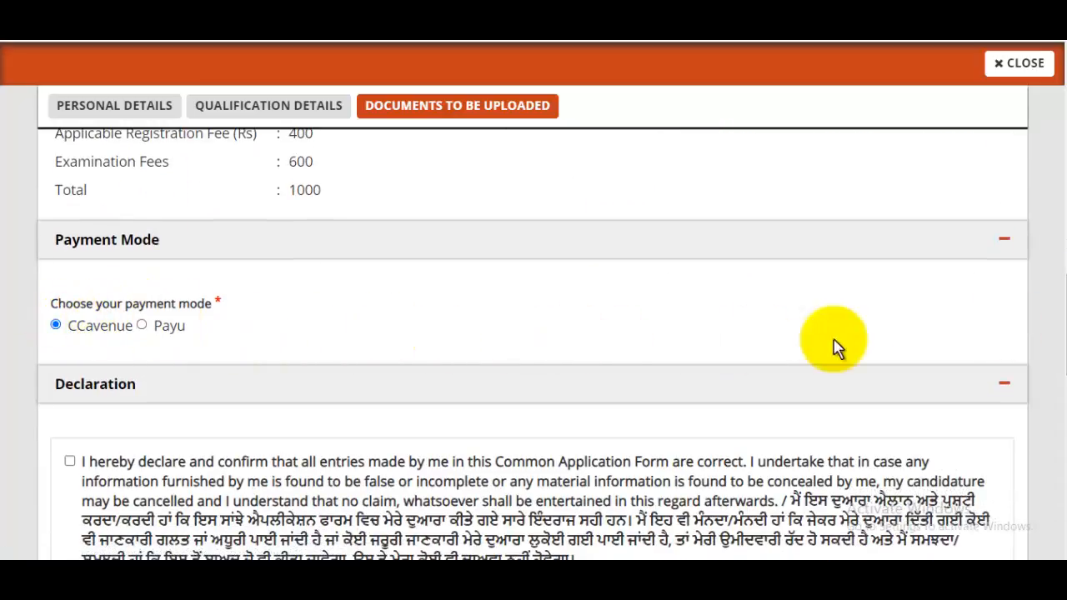
pyautogui.scroll(-3, 1057, 321)
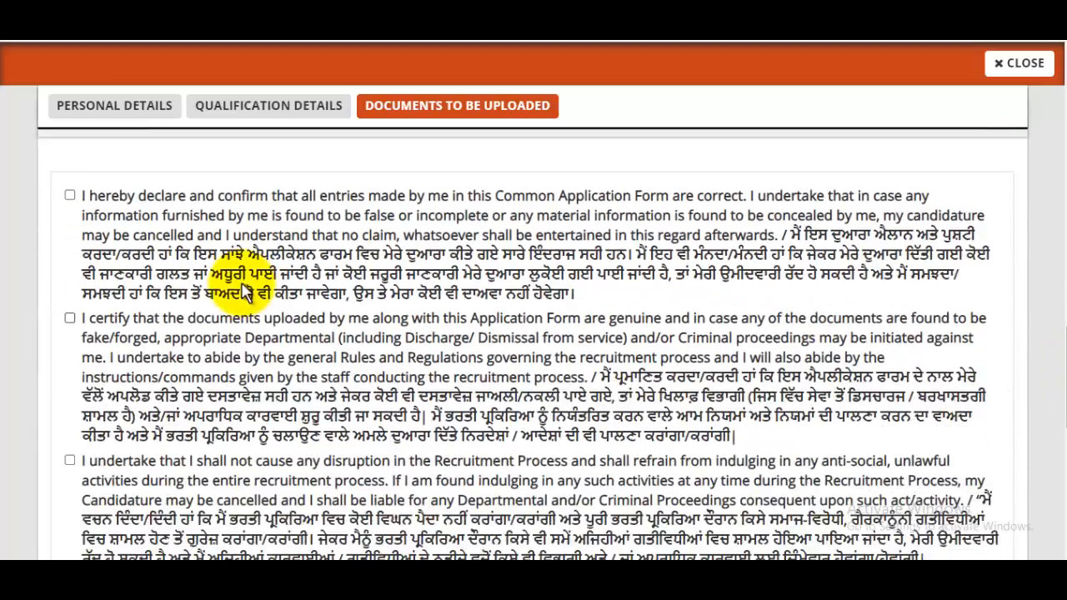
pyautogui.click(70, 197)
pyautogui.click(70, 319)
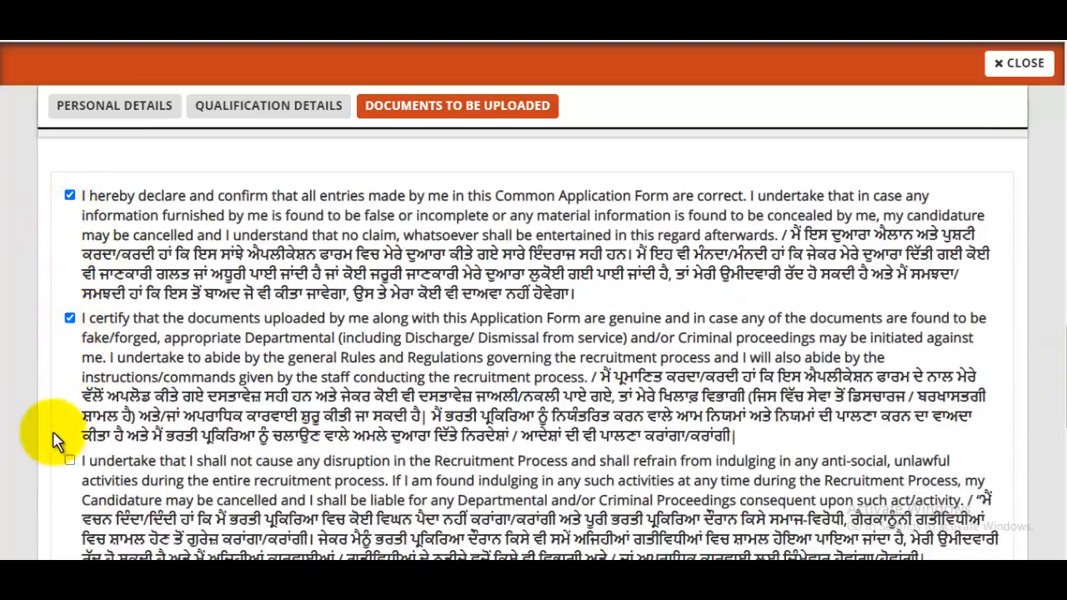
pyautogui.scroll(-5, 1055, 412)
pyautogui.click(70, 392)
pyautogui.click(70, 248)
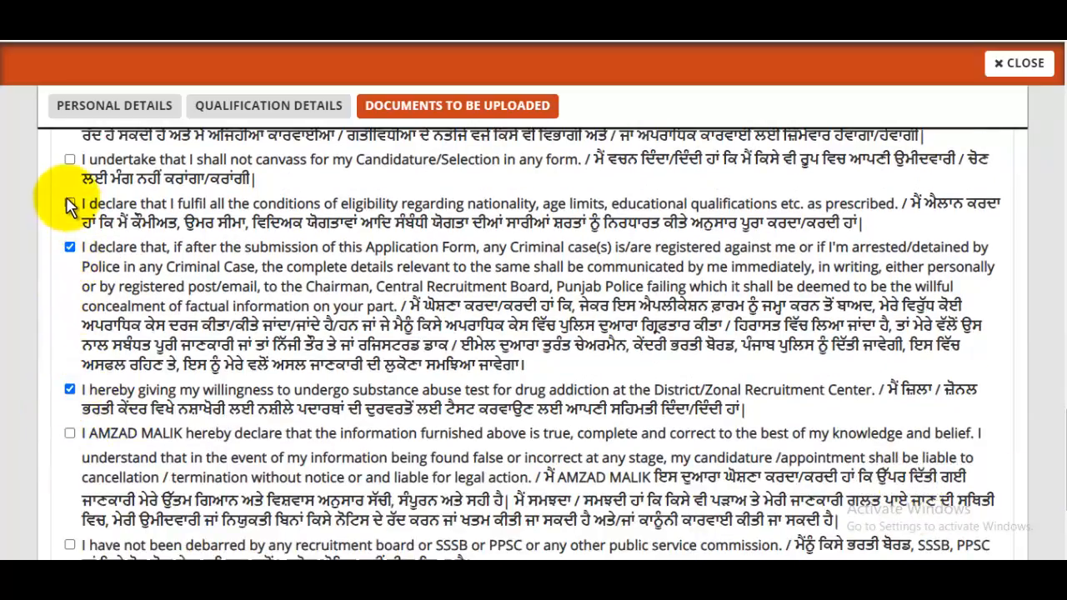
pyautogui.click(70, 160)
pyautogui.click(70, 202)
pyautogui.scroll(5, 1055, 416)
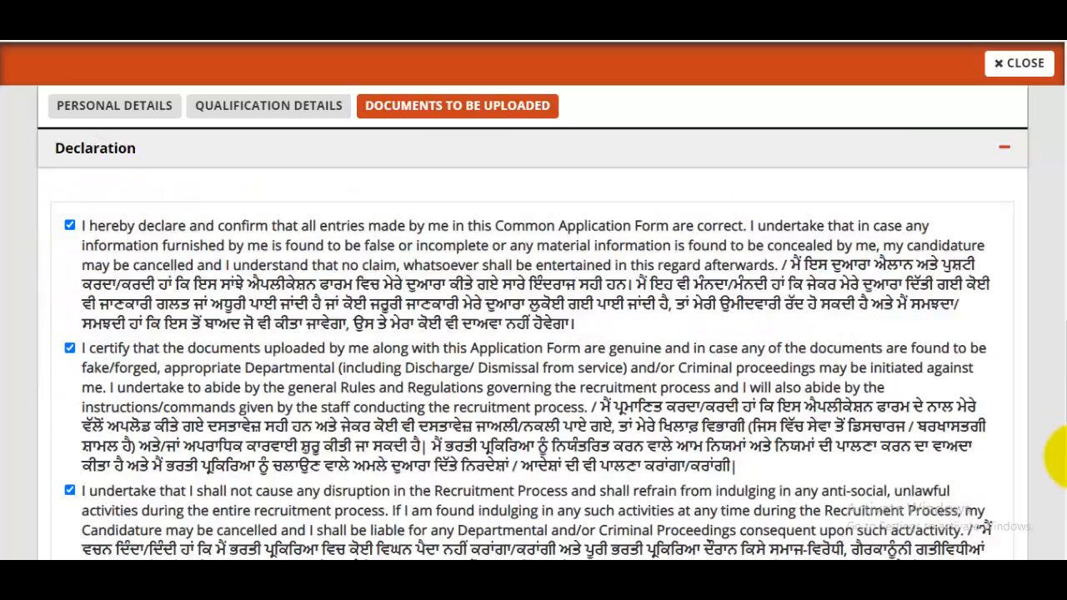
pyautogui.scroll(-10, 1056, 467)
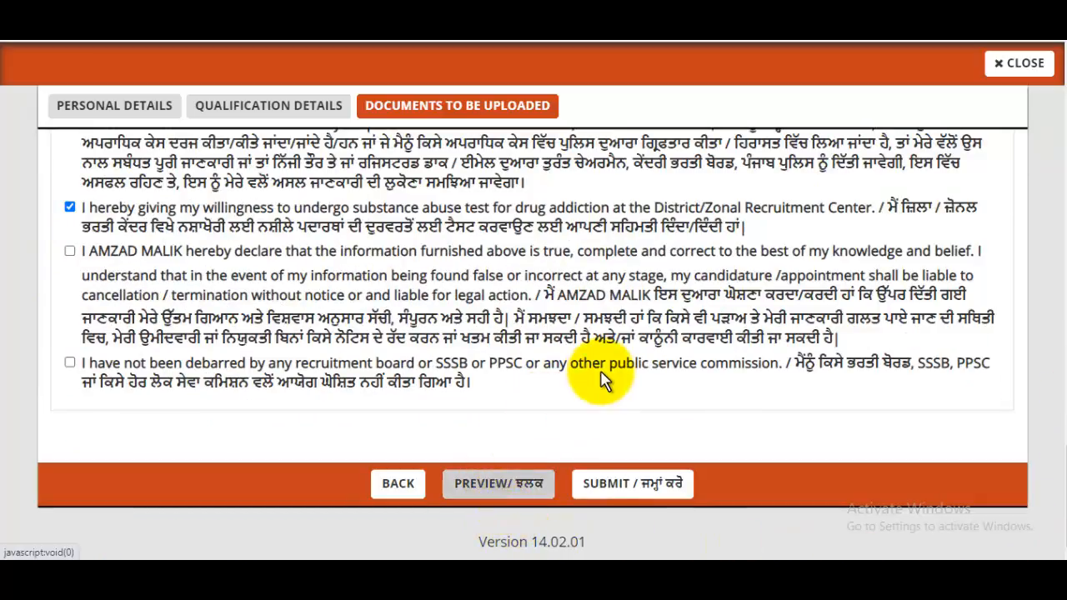
# - Submit the application and choose HDFC Bank debit card to pay the INR 1000.00 fee
pyautogui.click(645, 487)
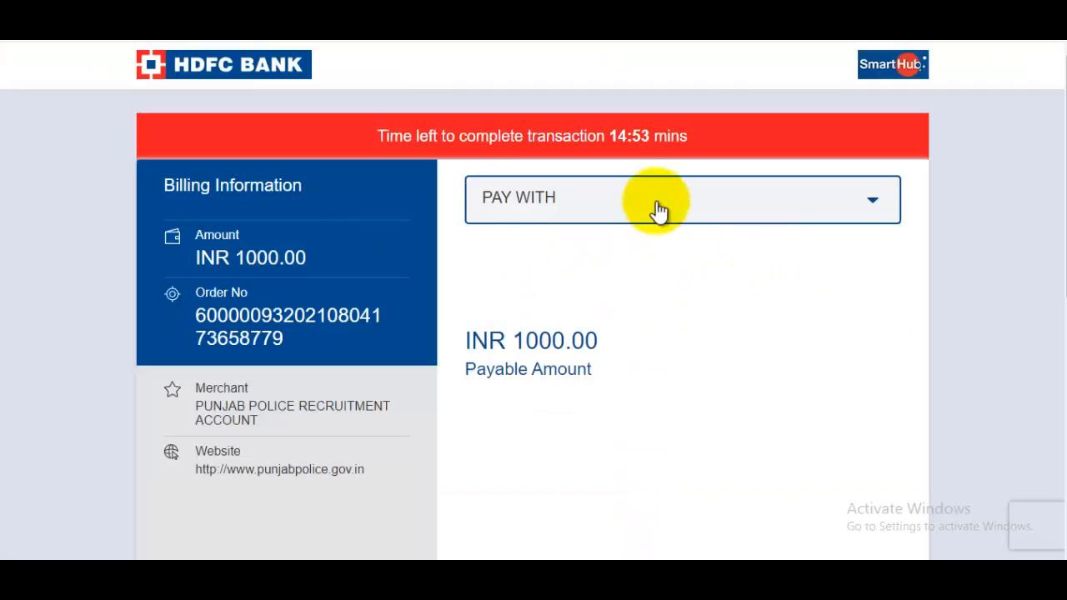
pyautogui.click(593, 212)
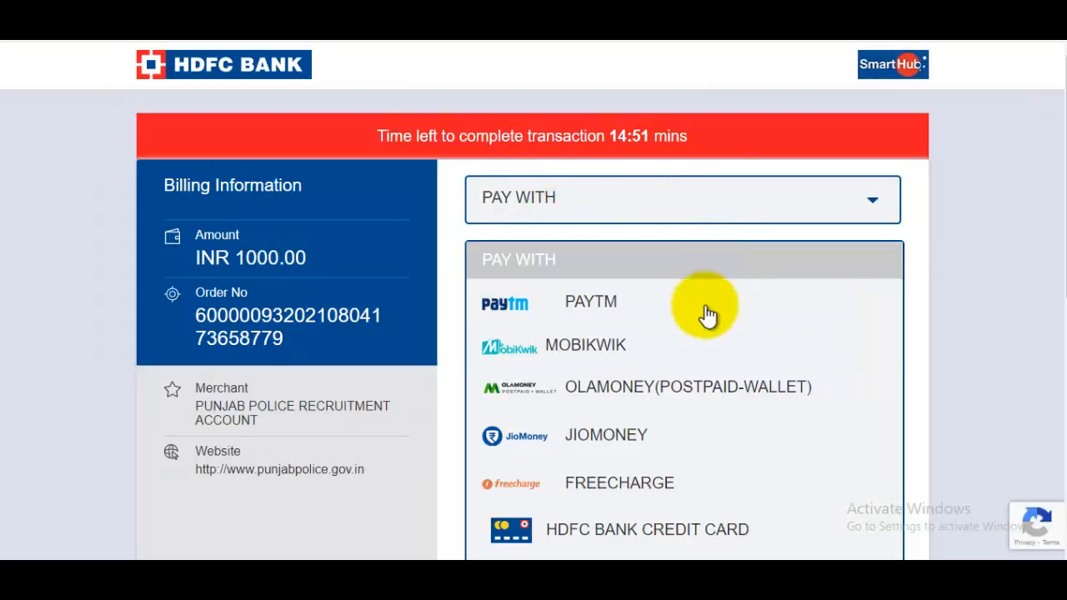
pyautogui.scroll(-1, 702, 404)
pyautogui.scroll(-1, 703, 407)
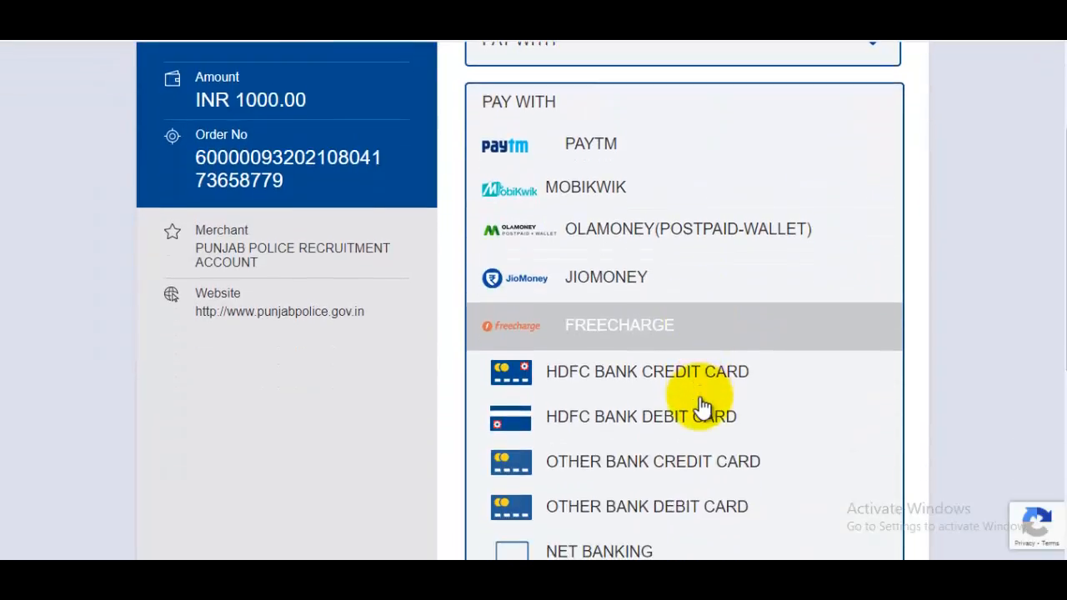
pyautogui.scroll(-2, 678, 459)
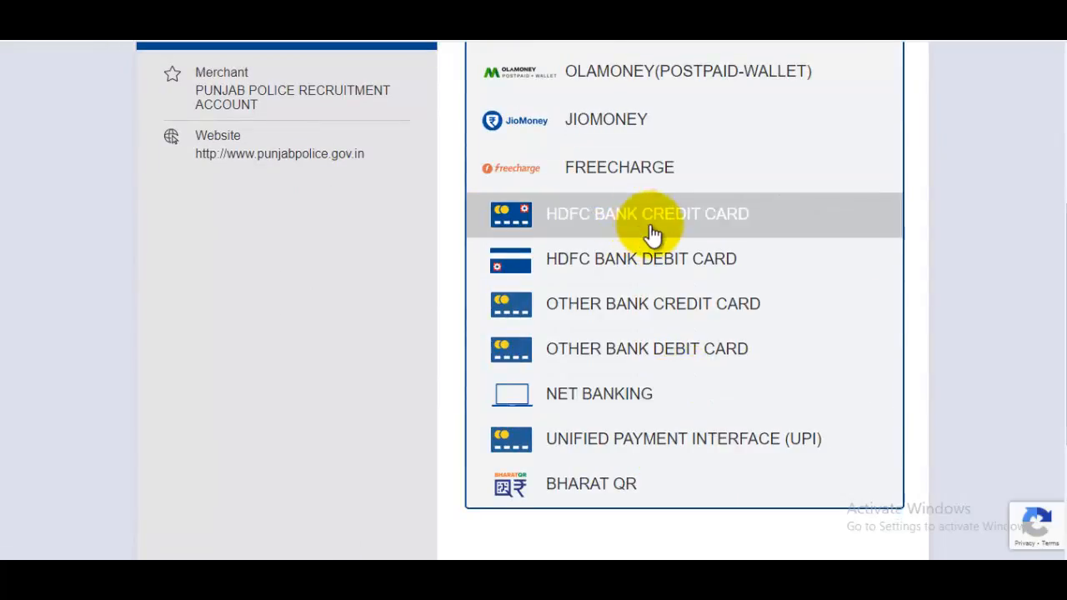
pyautogui.click(651, 261)
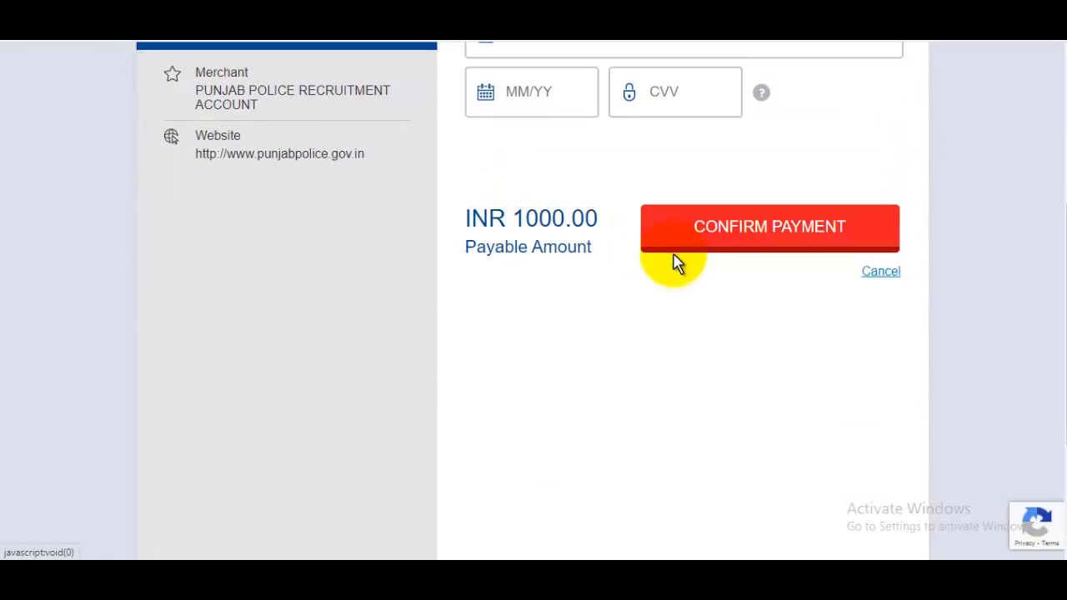
pyautogui.click(754, 246)
pyautogui.scroll(2, 734, 255)
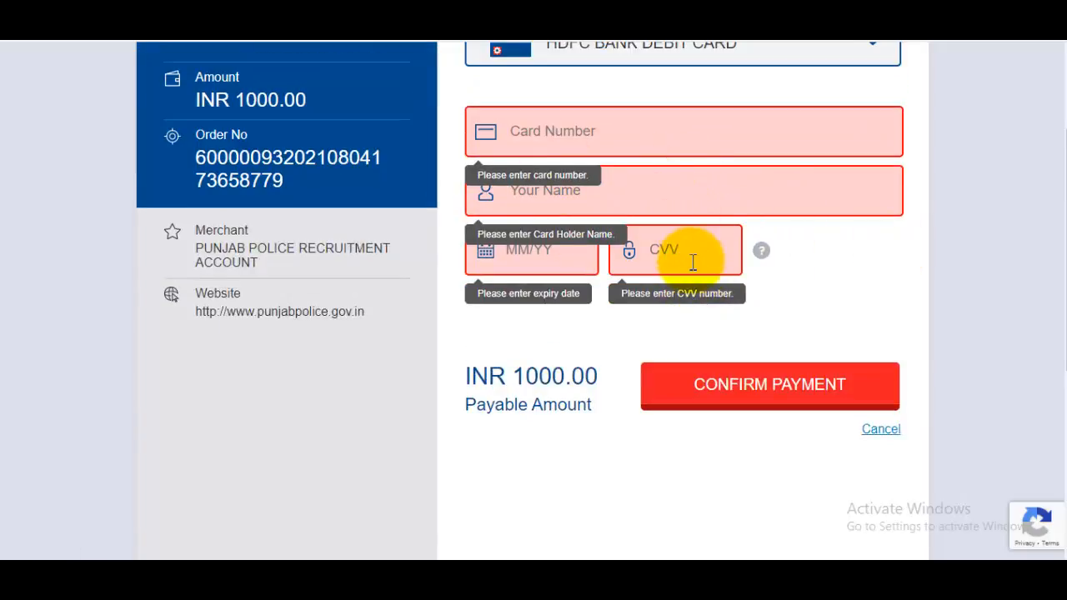
pyautogui.scroll(2, 699, 263)
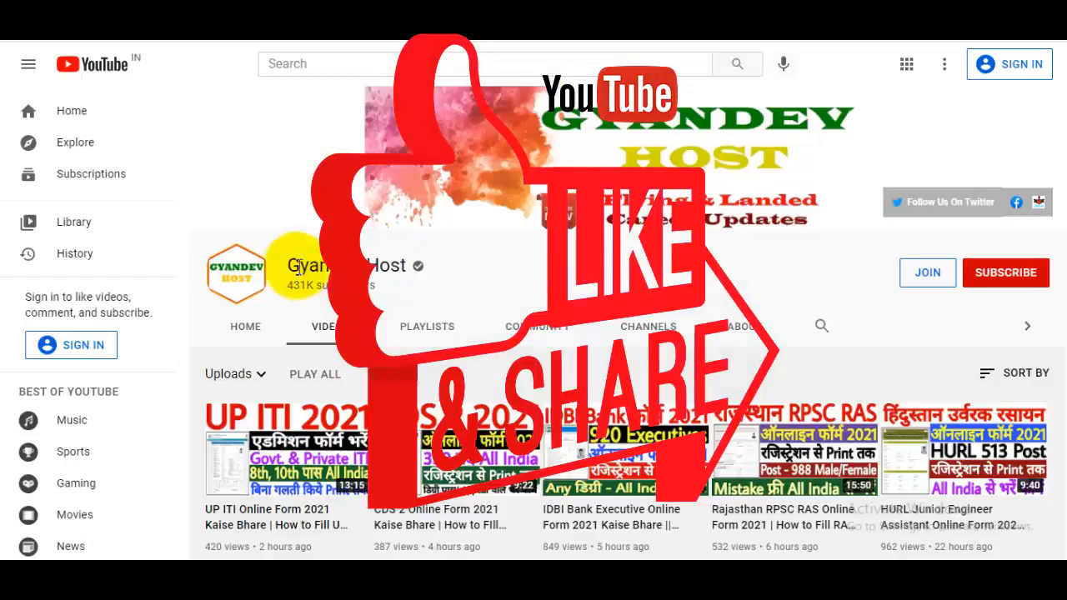
# - Highlight, then deselect, part of the Gyandev Host channel name on YouTube
pyautogui.moveTo(299, 267); pyautogui.dragTo(467, 276)
pyautogui.click(510, 281)
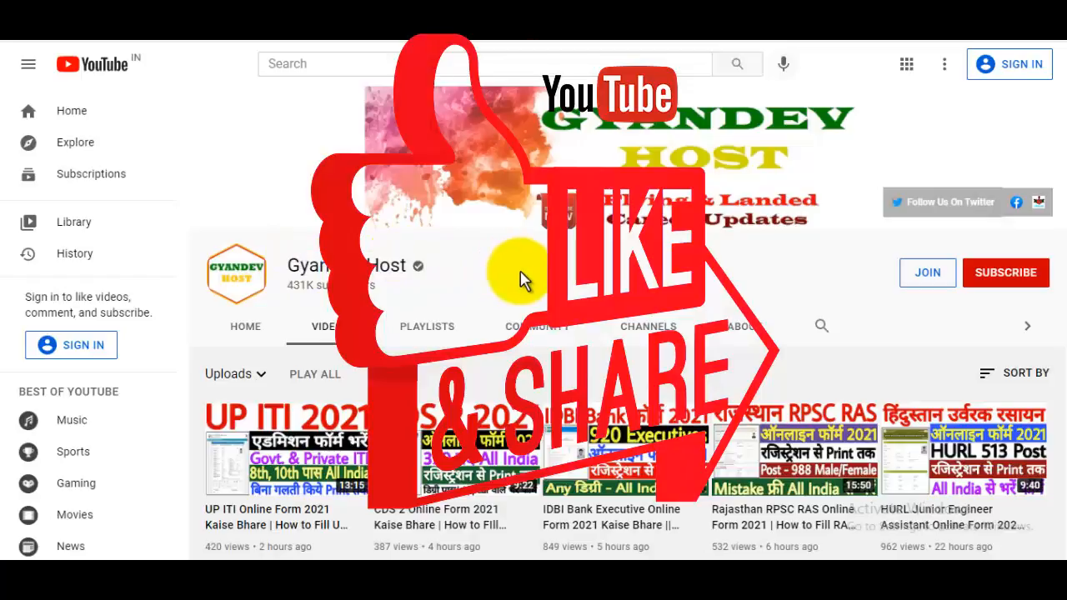